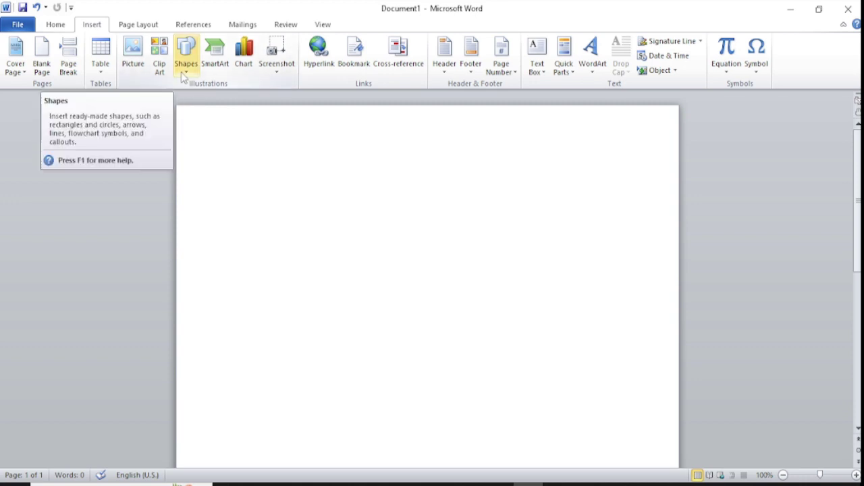
# Step: Choose the Text Box shape from the Insert tab's Shapes gallery so it is ready to draw
pyautogui.click(182, 78)
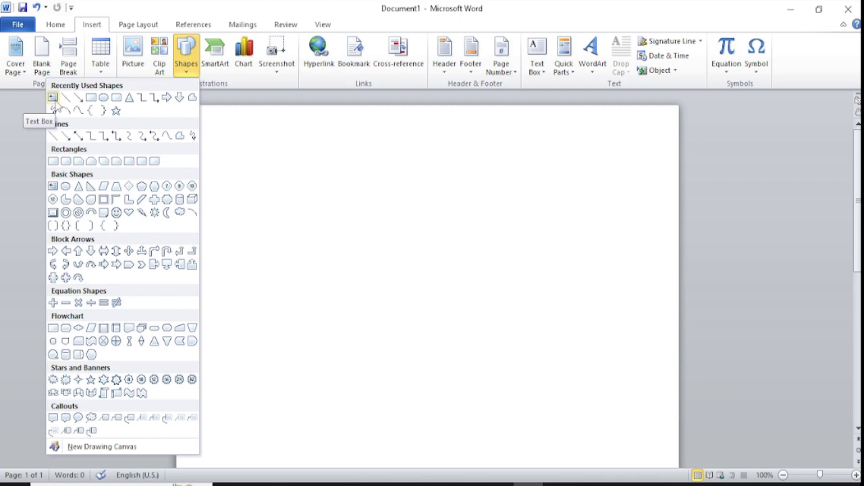
pyautogui.click(54, 99)
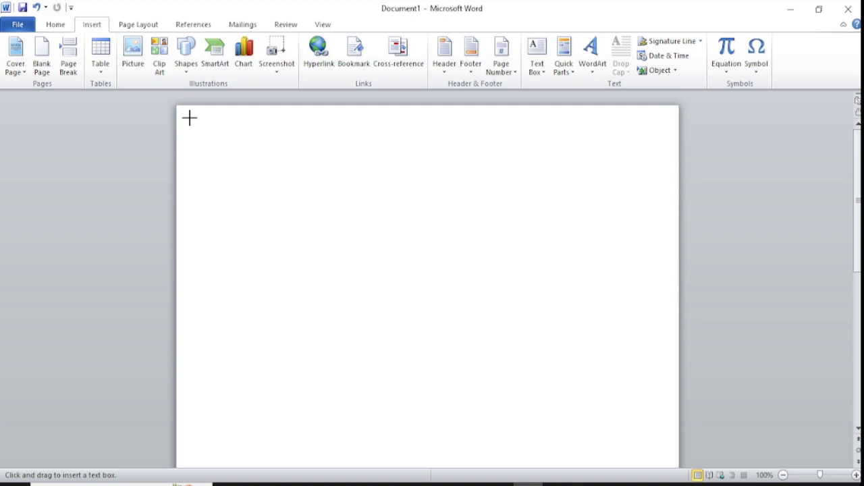
# Step: Draw a wide 1.94" by 7.77" text box across the top of the page
pyautogui.press('Escape')
pyautogui.moveTo(189, 118)
pyautogui.mouseDown()
pyautogui.moveTo(322, 205)
pyautogui.moveTo(662, 243)
pyautogui.mouseUp()
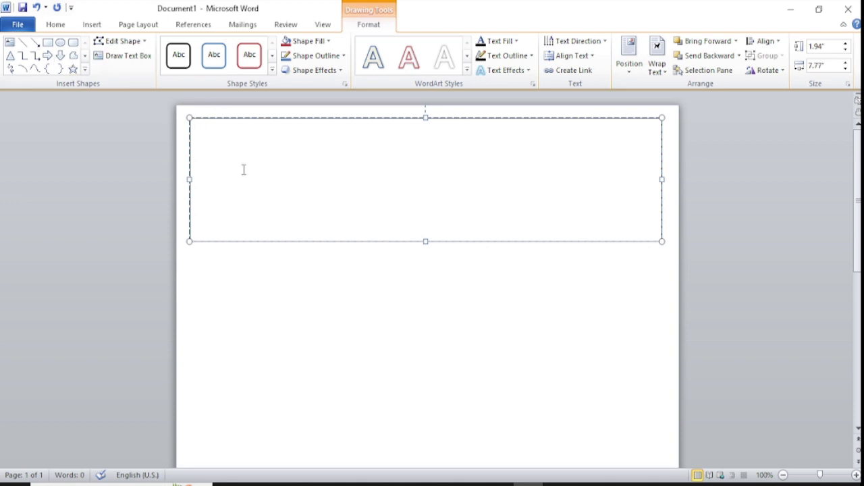
pyautogui.press('alt')
# Step: Type RESUME into the text box and select the word
pyautogui.press('r')
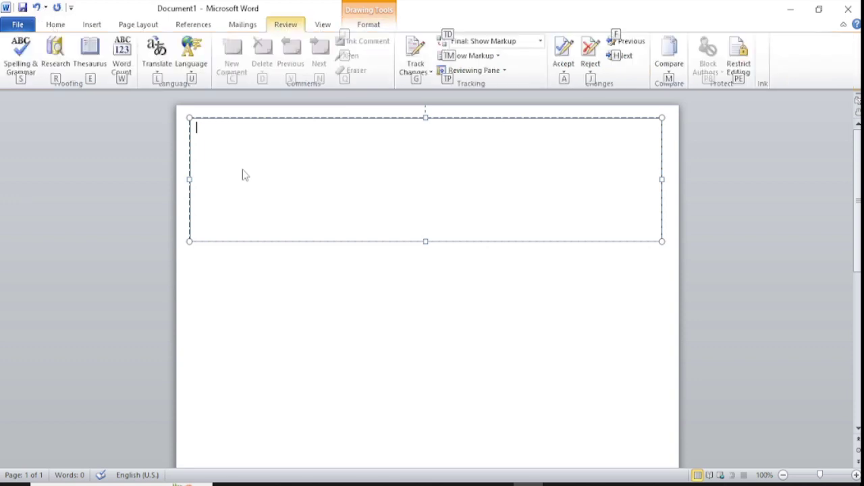
pyautogui.click(204, 128)
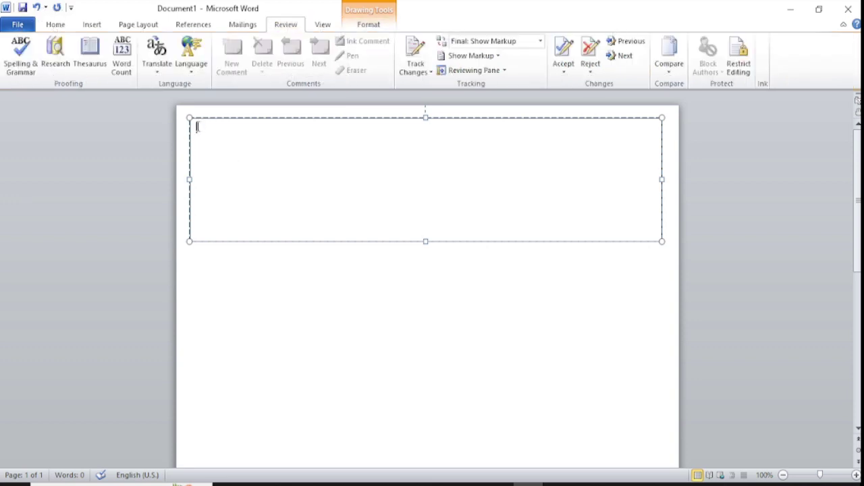
pyautogui.write('RES')
pyautogui.write('UME')
pyautogui.moveTo(246, 128); pyautogui.dragTo(196, 127)
pyautogui.click(68, 25)
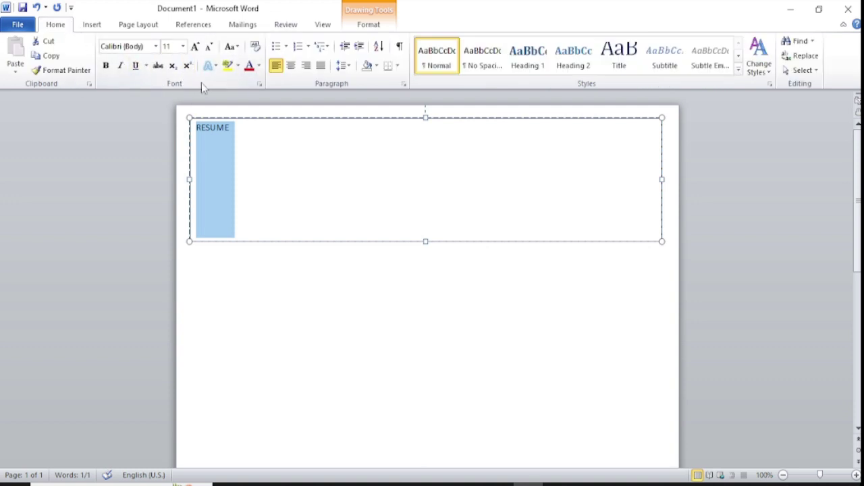
# Step: Grow RESUME to 80 pt and make it centred, bold and underlined
pyautogui.click(194, 46)
pyautogui.click(195, 47)
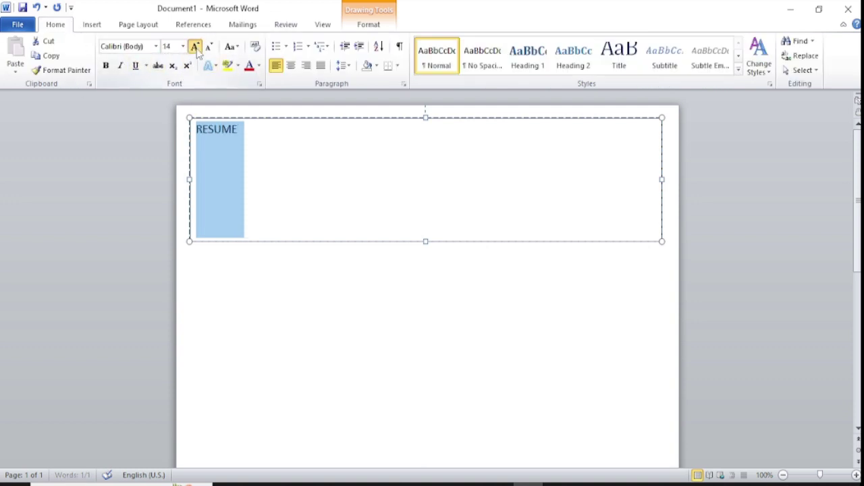
pyautogui.click(194, 47)
pyautogui.click(195, 46)
pyautogui.click(195, 47)
pyautogui.click(195, 46)
pyautogui.click(195, 46)
pyautogui.click(195, 46)
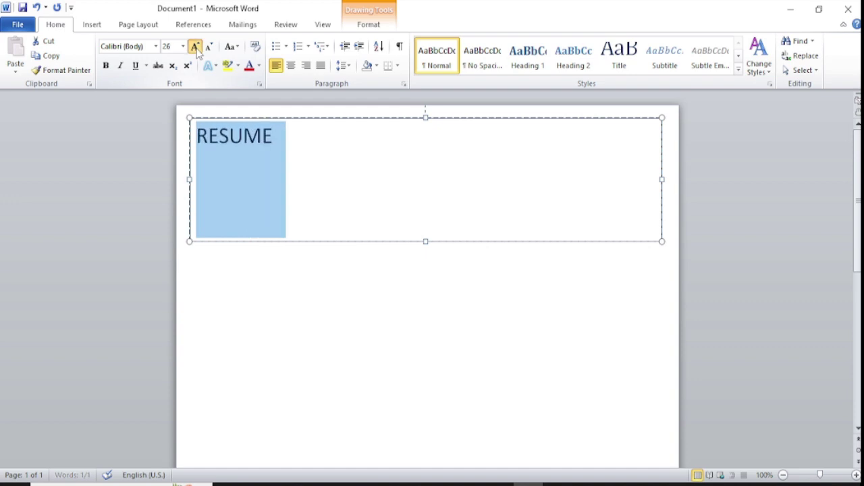
pyautogui.click(194, 47)
pyautogui.click(194, 46)
pyautogui.click(194, 46)
pyautogui.click(195, 47)
pyautogui.click(195, 46)
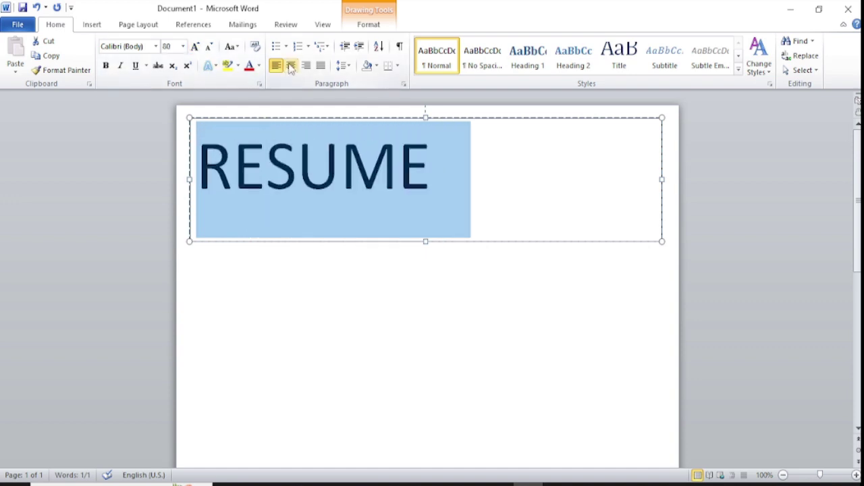
pyautogui.click(291, 67)
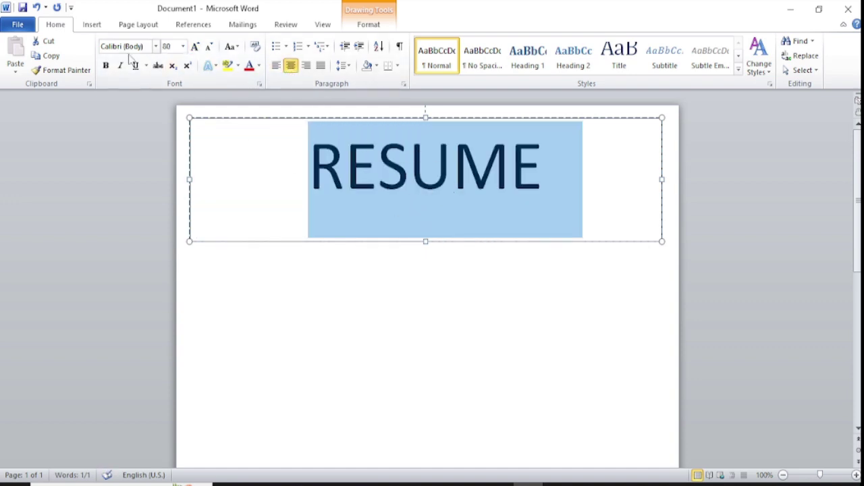
pyautogui.click(106, 65)
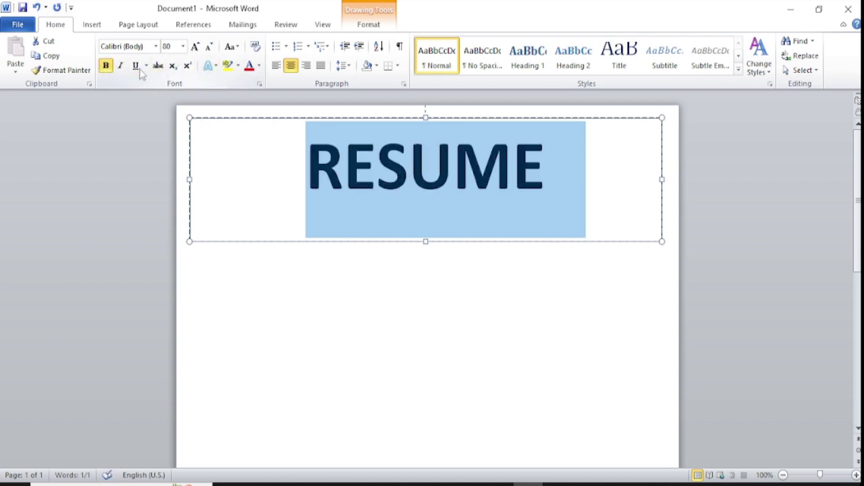
pyautogui.click(136, 65)
pyautogui.click(580, 297)
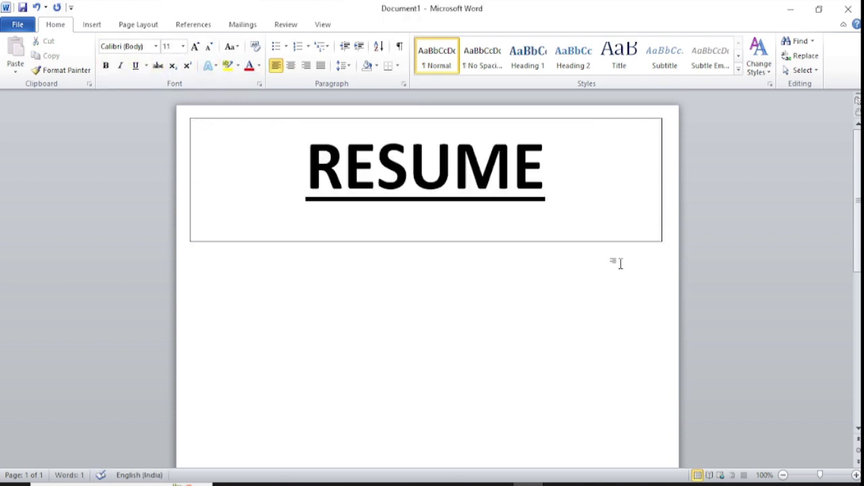
pyautogui.click(600, 119)
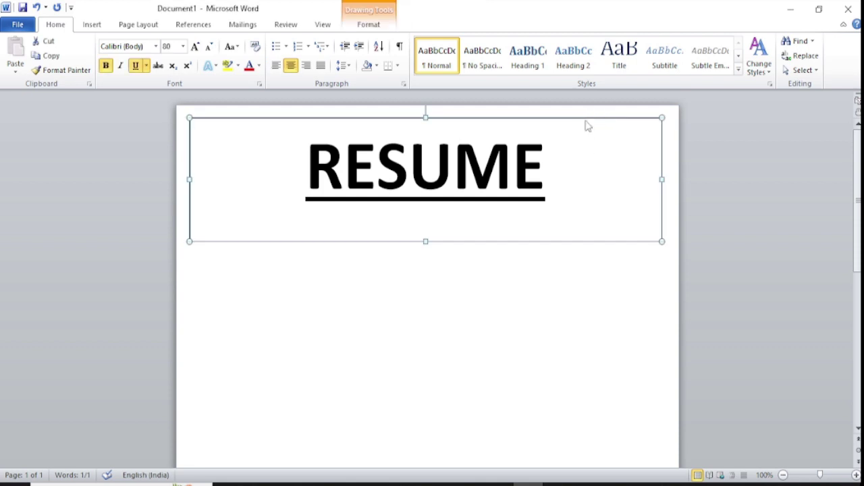
# Step: Select the RESUME text box as a whole shape to show its Drawing Tools Format options
pyautogui.doubleClick(585, 120)
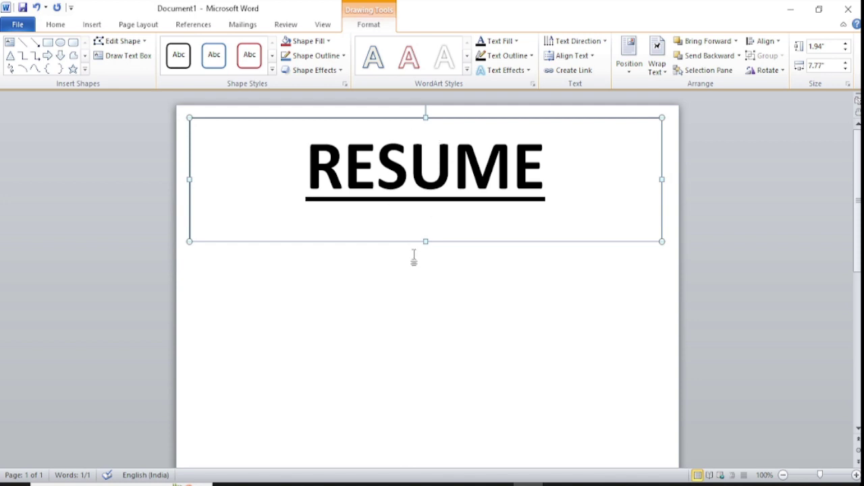
pyautogui.click(413, 253)
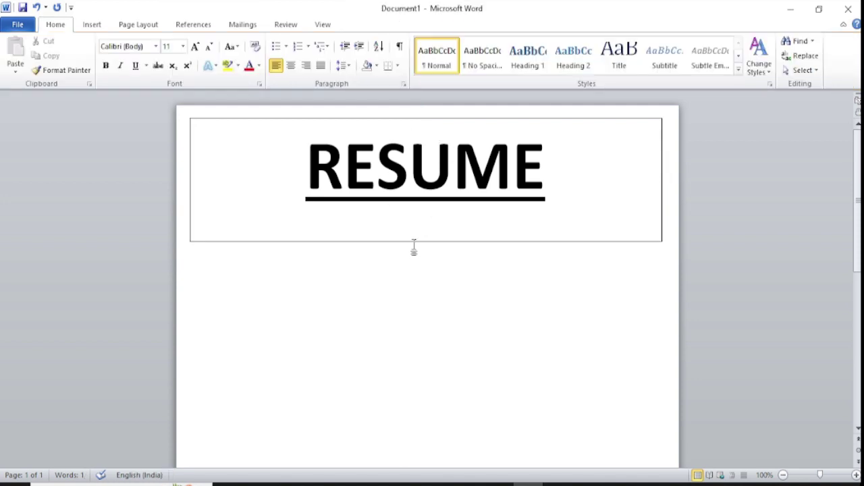
pyautogui.click(405, 119)
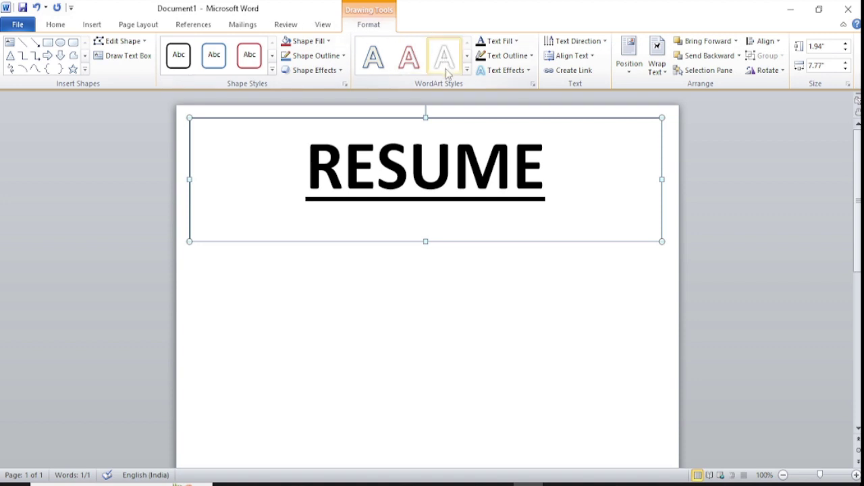
pyautogui.hotkey('alt', 'shift')
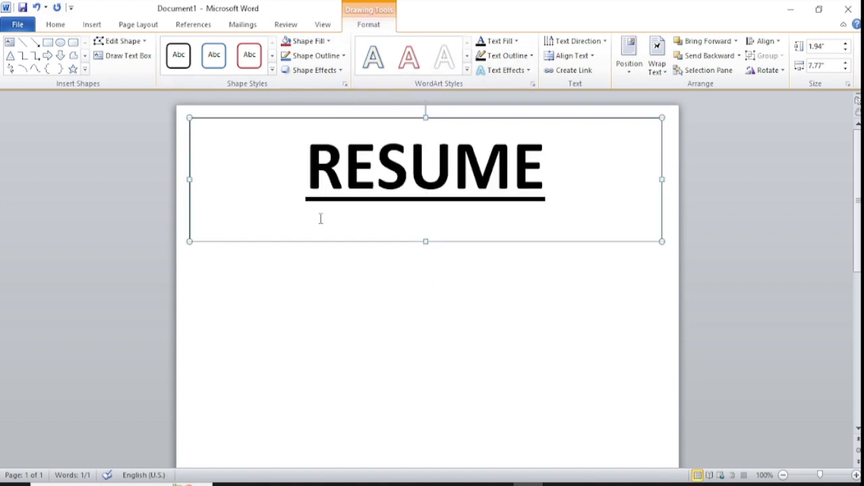
# Step: Give the RESUME box a light lavender fill and a 4½ pt outline
pyautogui.click(297, 41)
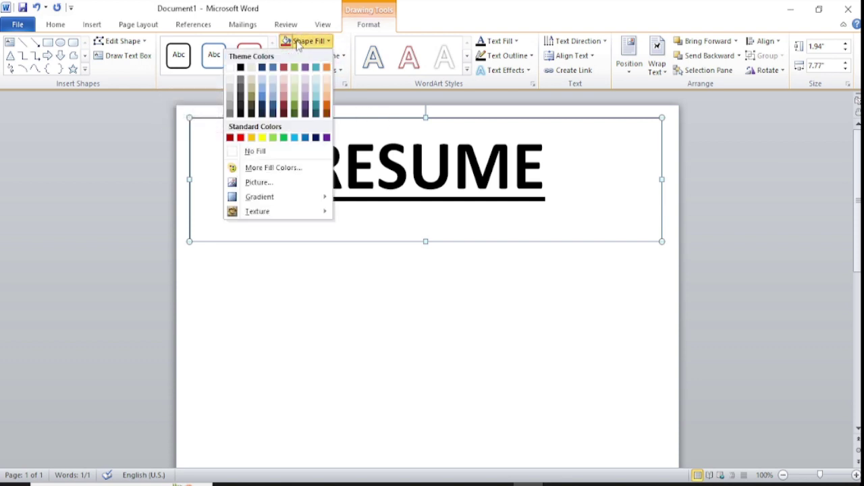
pyautogui.click(305, 92)
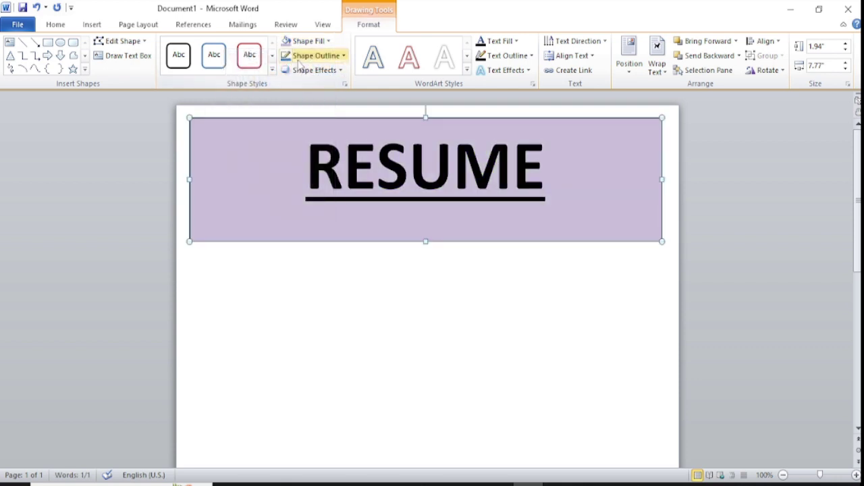
pyautogui.click(300, 58)
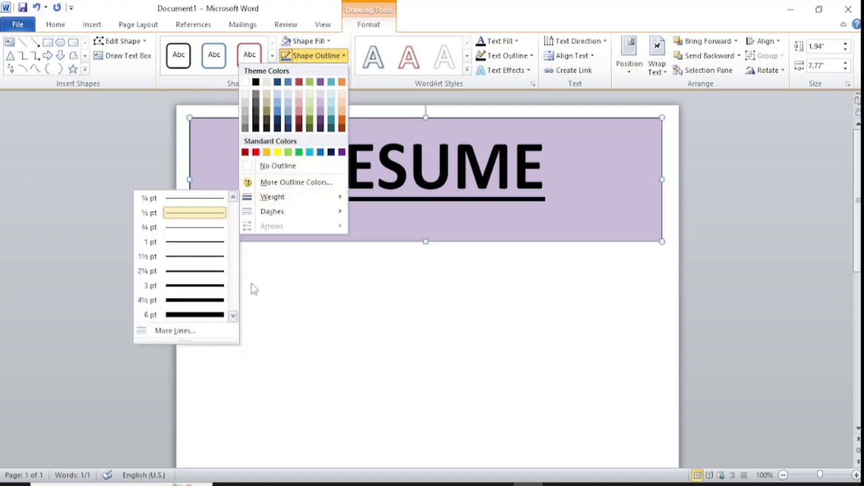
pyautogui.click(206, 301)
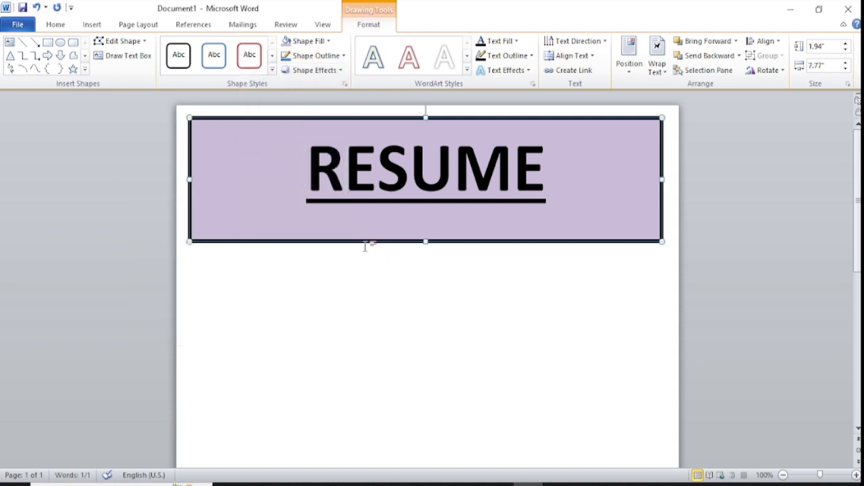
pyautogui.click(470, 289)
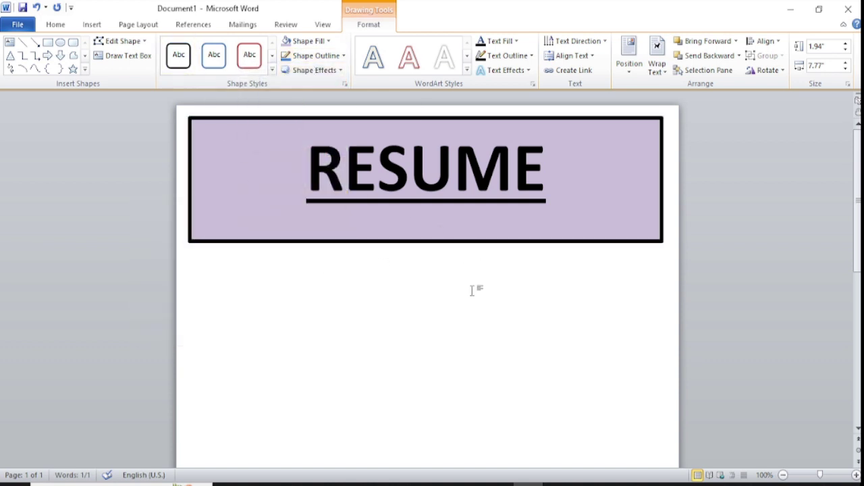
# Step: Select the RESUME box and delete it, leaving the page blank
pyautogui.click(303, 121)
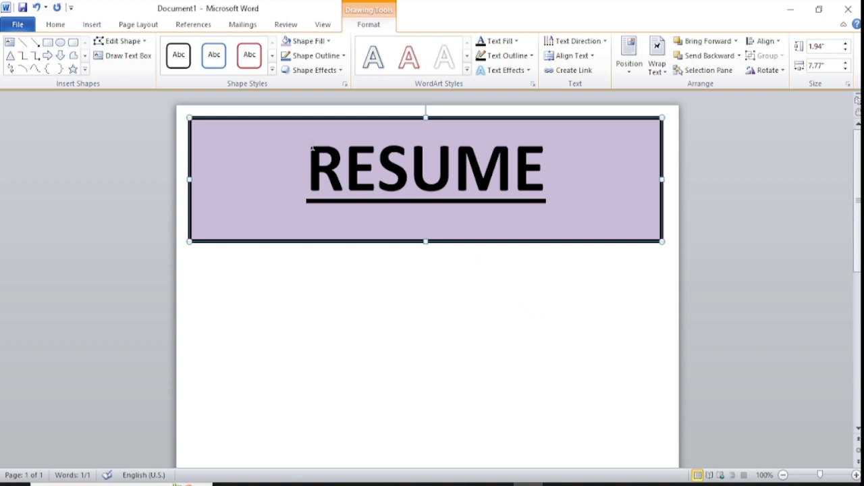
pyautogui.click(295, 133)
pyautogui.moveTo(292, 119); pyautogui.dragTo(295, 117)
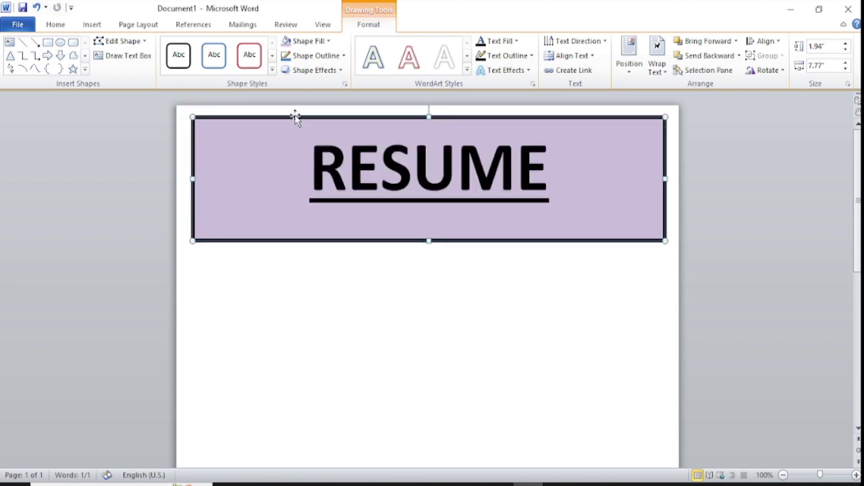
pyautogui.tripleClick(293, 135)
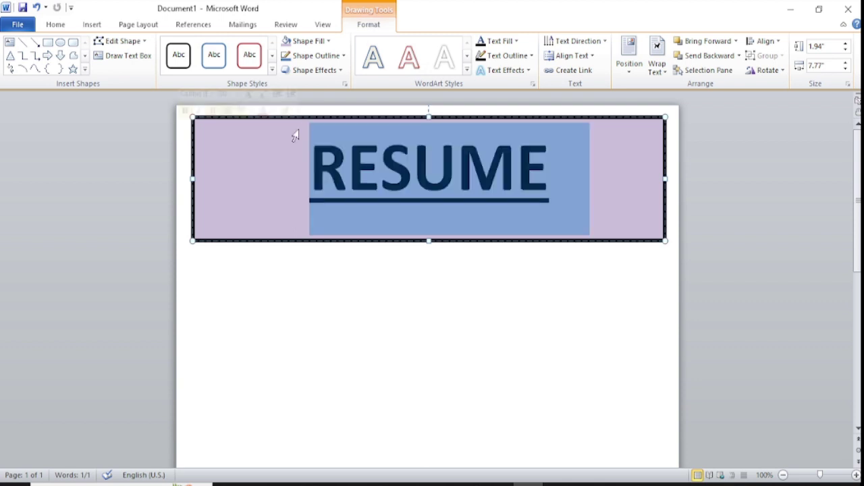
pyautogui.click(299, 147)
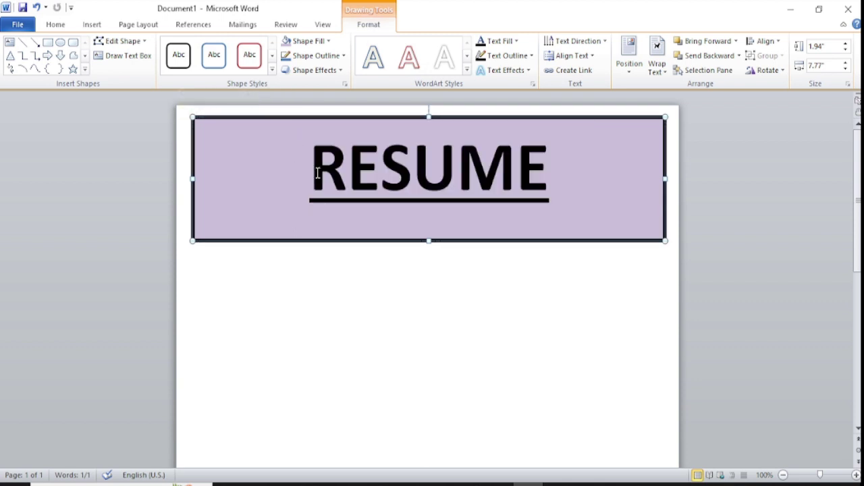
pyautogui.tripleClick(333, 179)
pyautogui.click(516, 199)
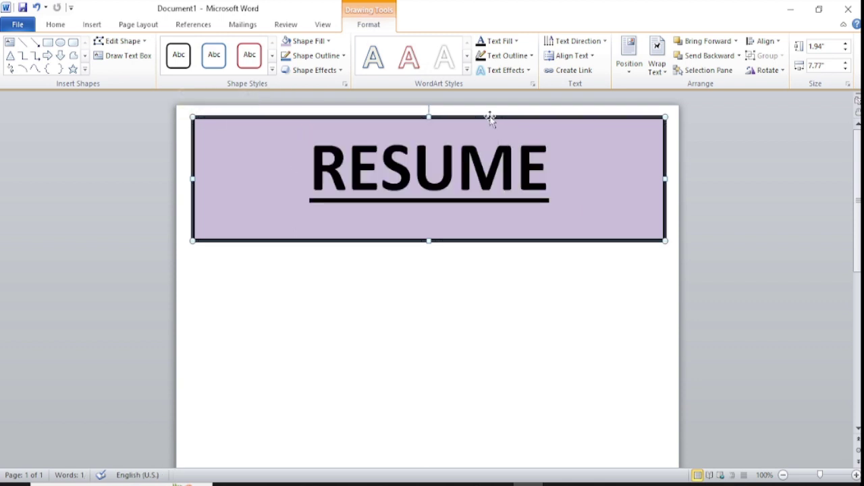
pyautogui.press('Delete')
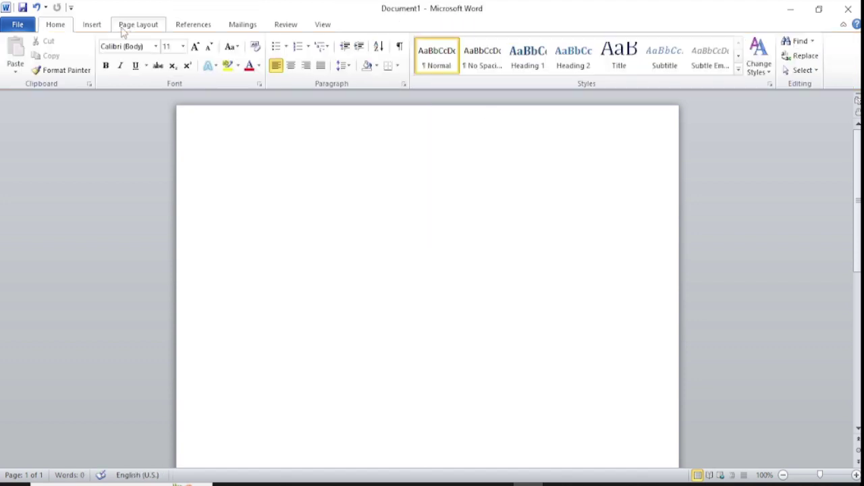
# Step: Open the Insert tab's Shapes gallery over the blank page
pyautogui.click(91, 24)
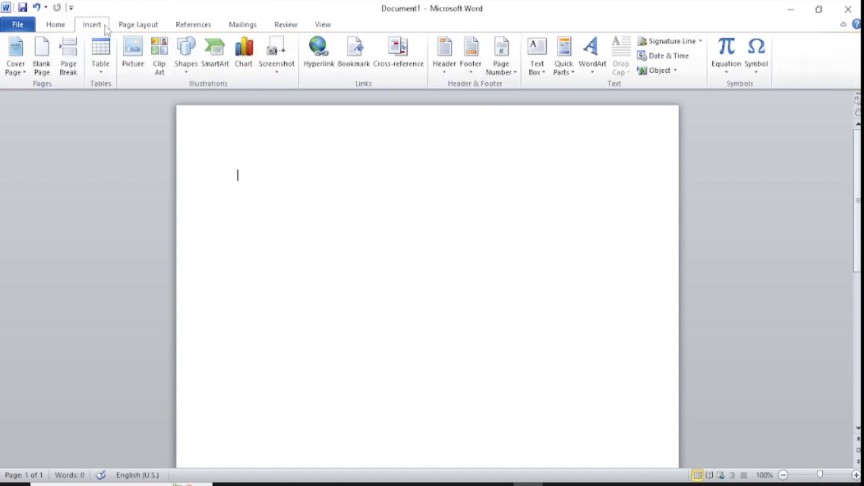
pyautogui.click(181, 72)
pyautogui.click(184, 75)
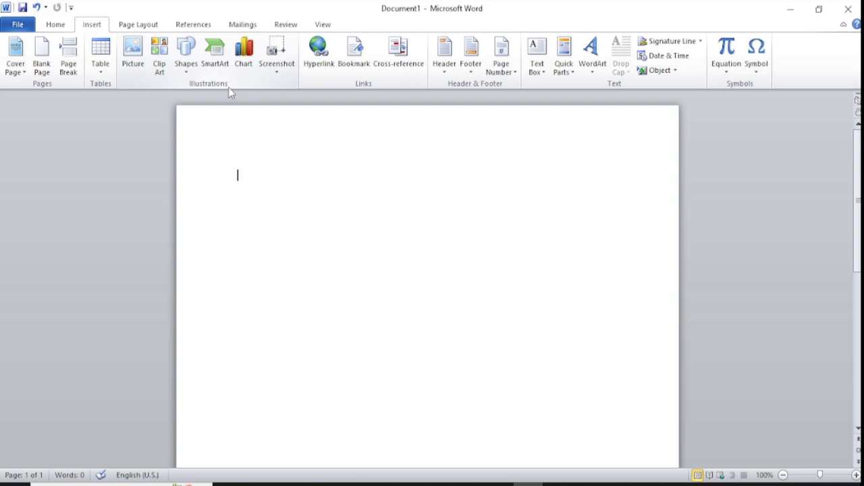
pyautogui.click(191, 71)
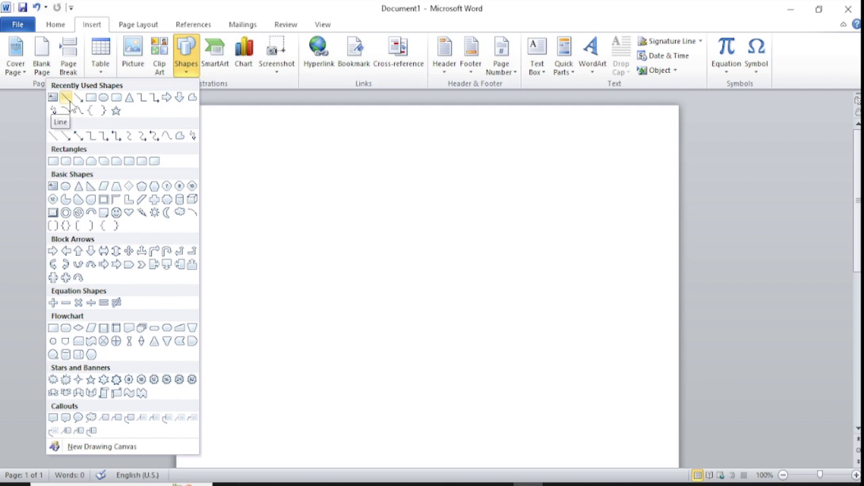
# Step: Draw a straight line and drag its endpoint to make a 3.27" horizontal line
pyautogui.click(65, 98)
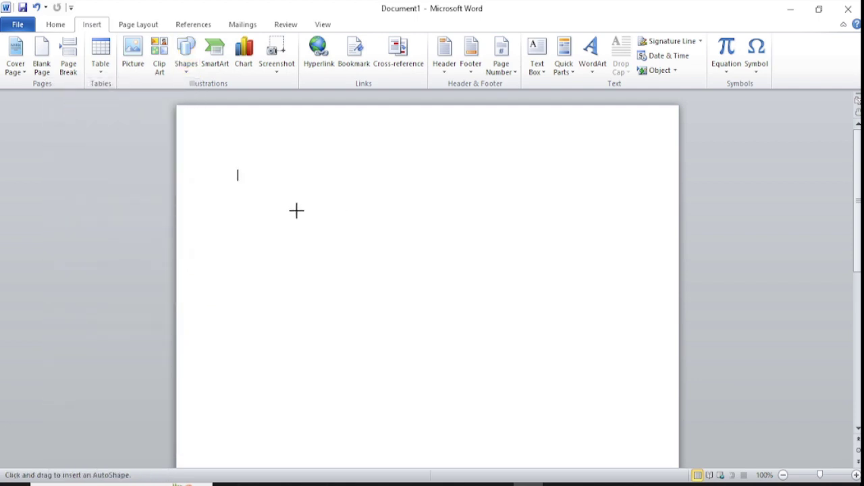
pyautogui.moveTo(282, 208); pyautogui.dragTo(343, 272)
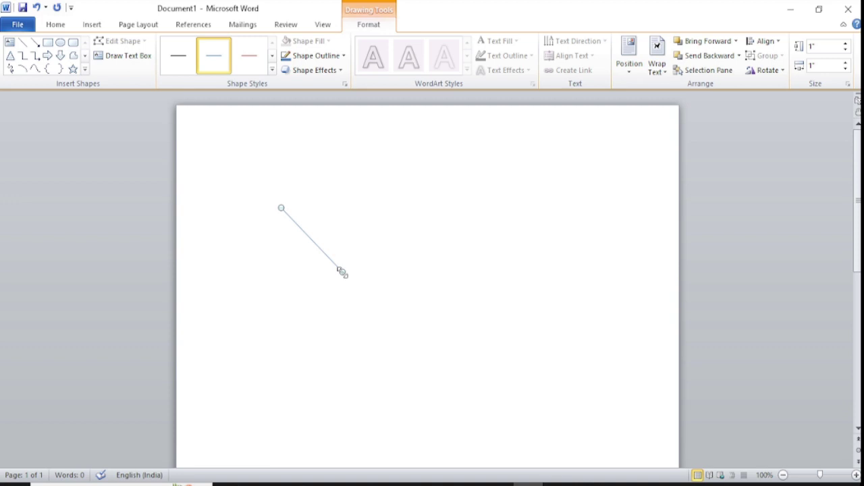
pyautogui.moveTo(342, 272); pyautogui.dragTo(480, 208)
pyautogui.click(505, 230)
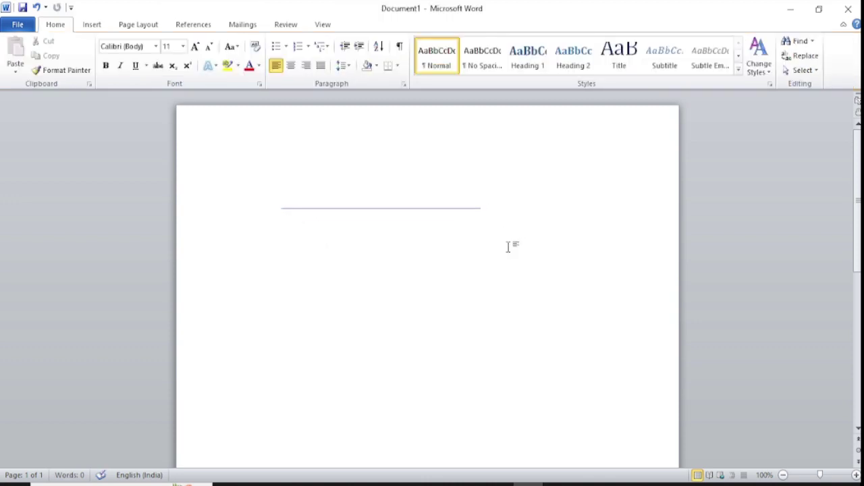
pyautogui.click(459, 208)
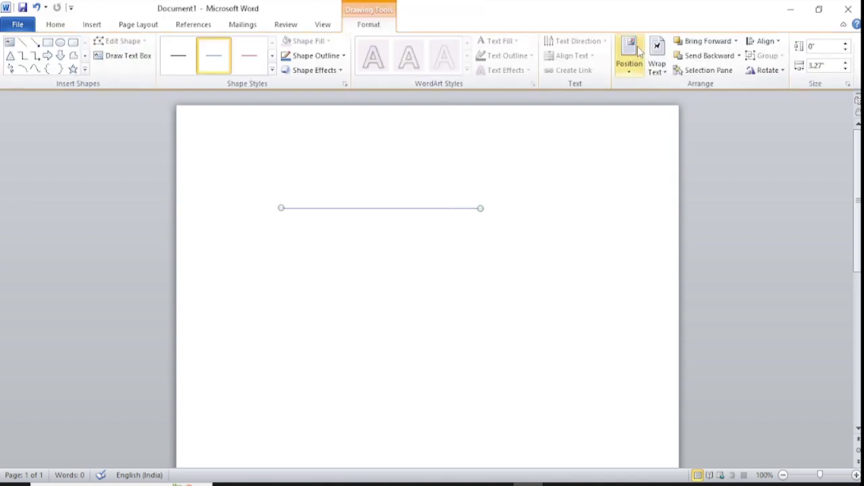
# Step: Give the line a 3 pt outline weight and red colour
pyautogui.click(311, 61)
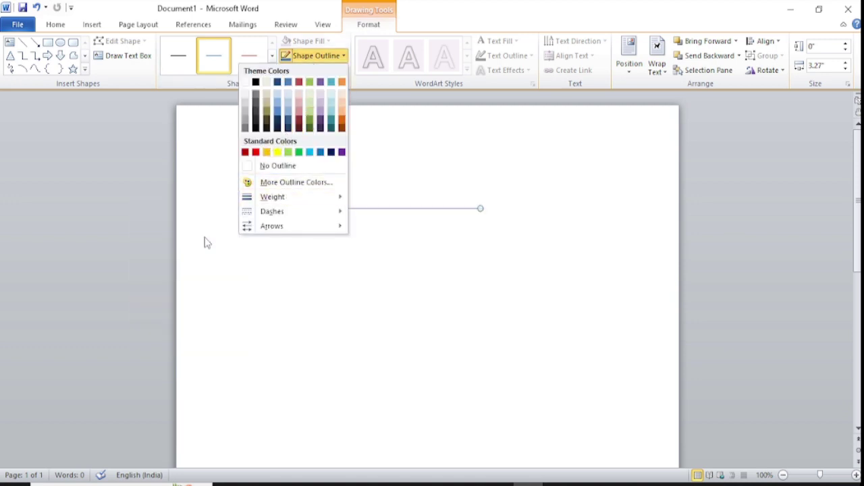
pyautogui.moveTo(309, 197)
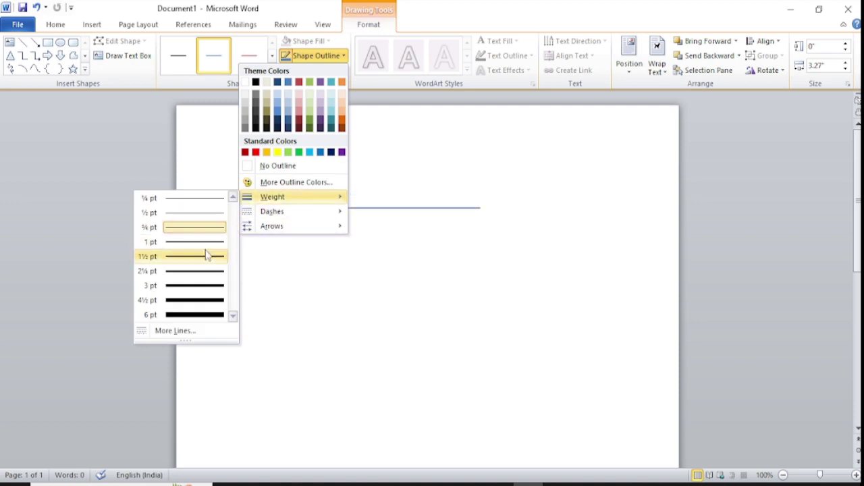
pyautogui.click(201, 287)
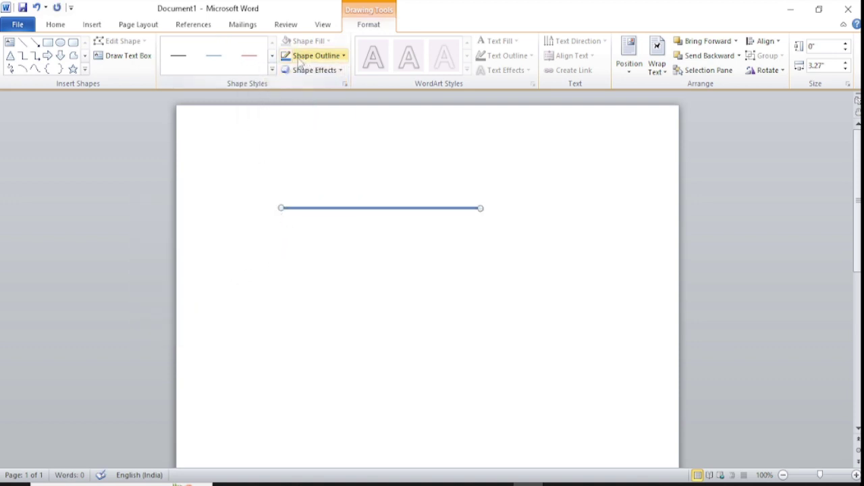
pyautogui.click(315, 55)
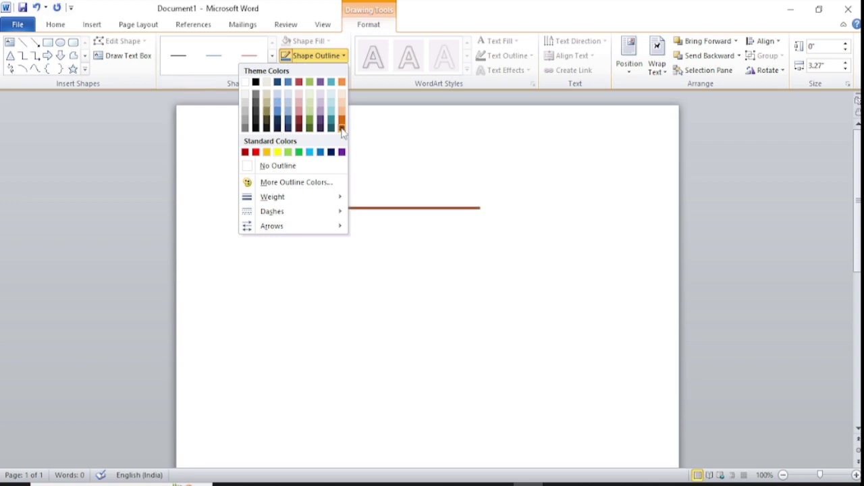
pyautogui.click(256, 151)
# Step: Select the red line and delete it from the page
pyautogui.click(420, 289)
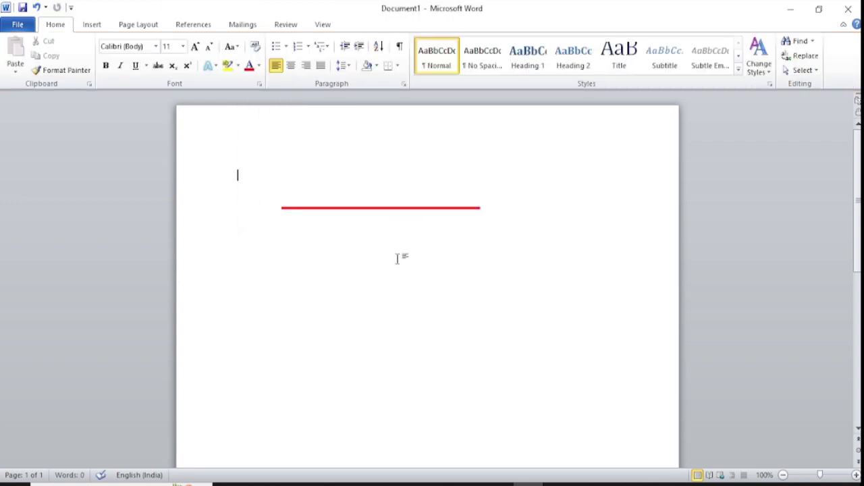
pyautogui.click(420, 208)
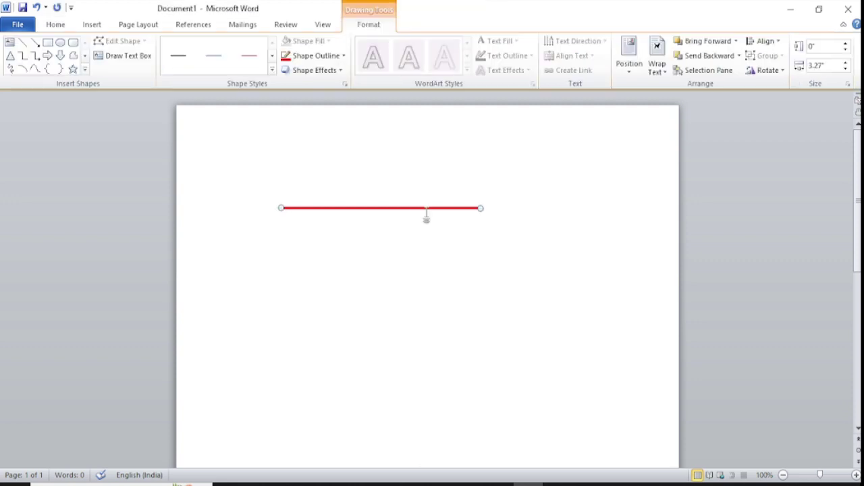
pyautogui.click(432, 228)
pyautogui.click(420, 210)
pyautogui.press('Delete')
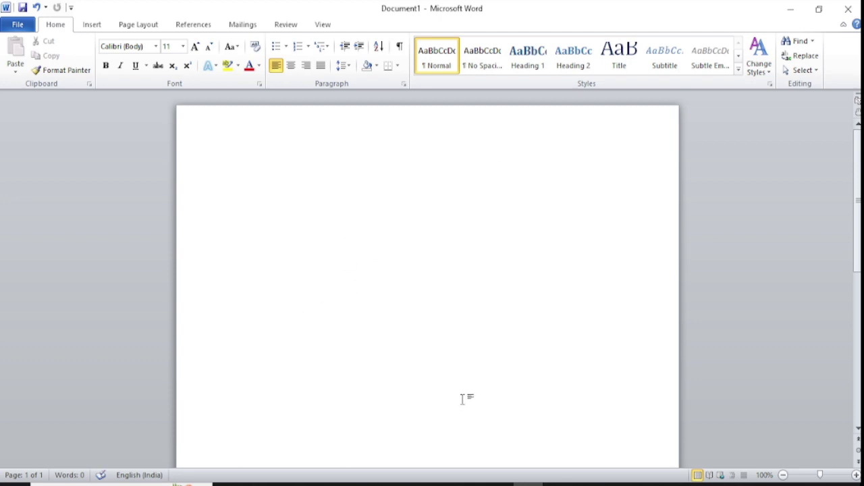
pyautogui.click(93, 24)
pyautogui.click(186, 55)
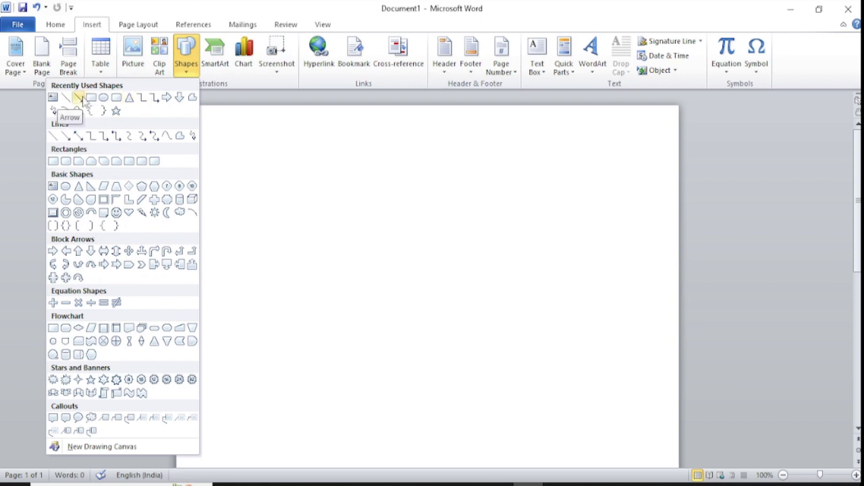
pyautogui.click(394, 256)
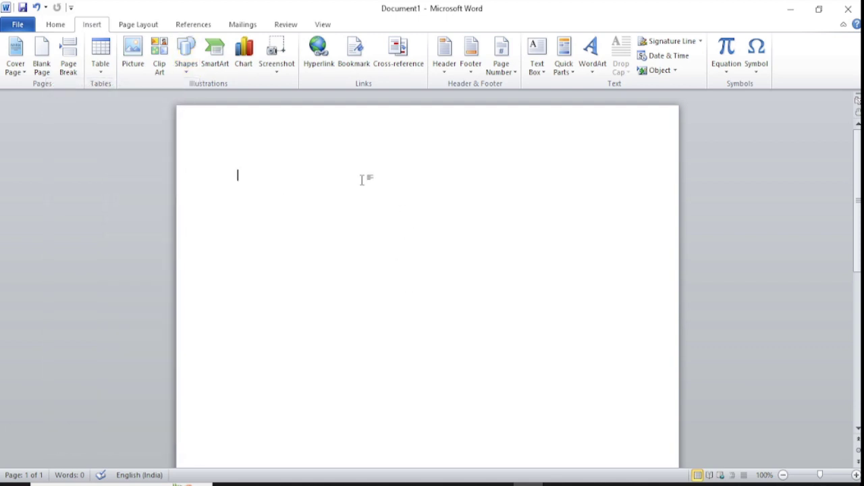
# Step: Insert the picture Screenshot (40), a grey Apple logo, from the Screenshots folder
pyautogui.click(133, 61)
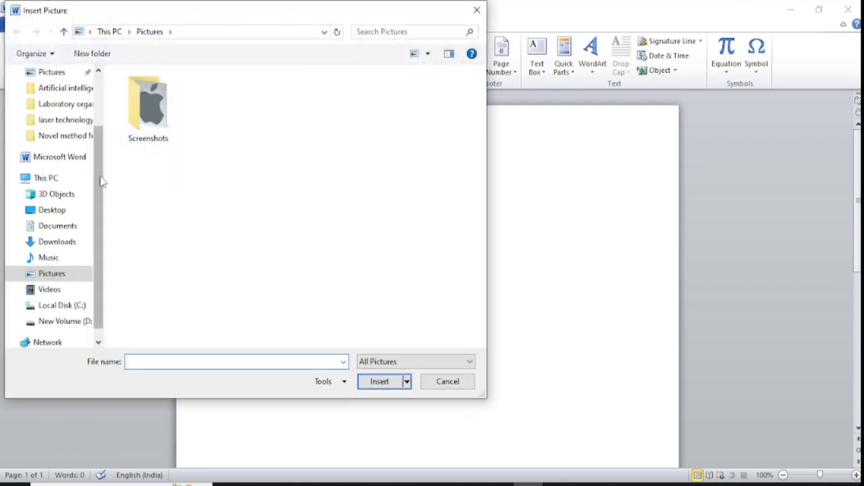
pyautogui.click(150, 120)
pyautogui.doubleClick(154, 129)
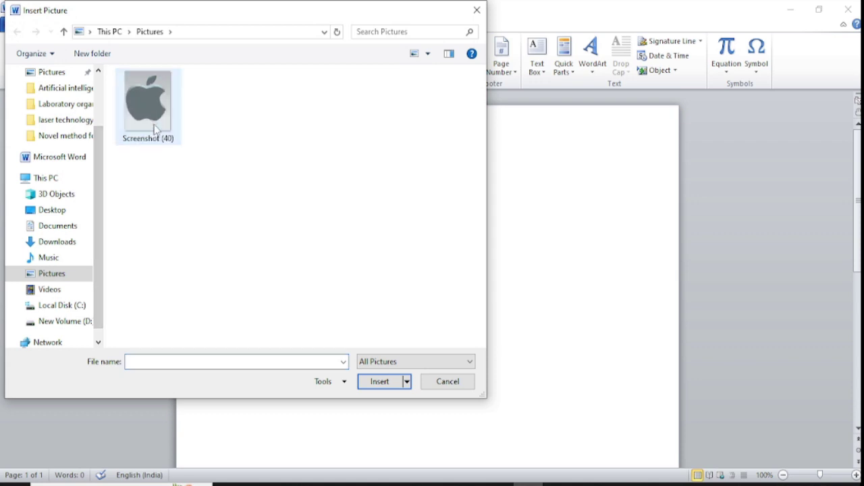
pyautogui.click(152, 121)
pyautogui.click(376, 382)
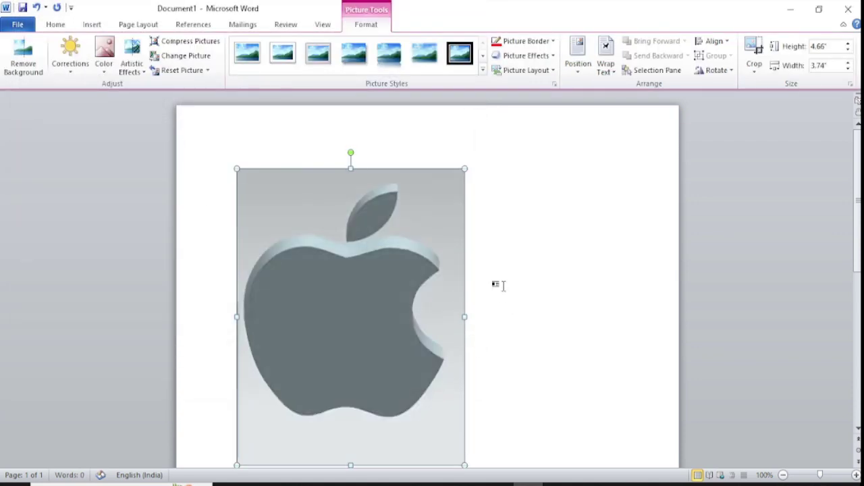
pyautogui.click(495, 229)
pyautogui.scroll(-3, 472, 270)
pyautogui.scroll(3, 457, 293)
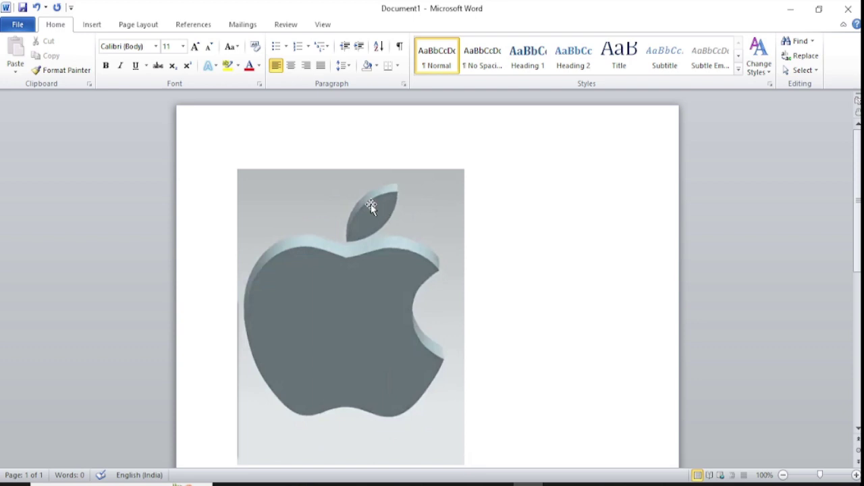
# Step: Draw an arrow between the apple's leaf and the upper right of the page
pyautogui.click(101, 27)
pyautogui.click(191, 74)
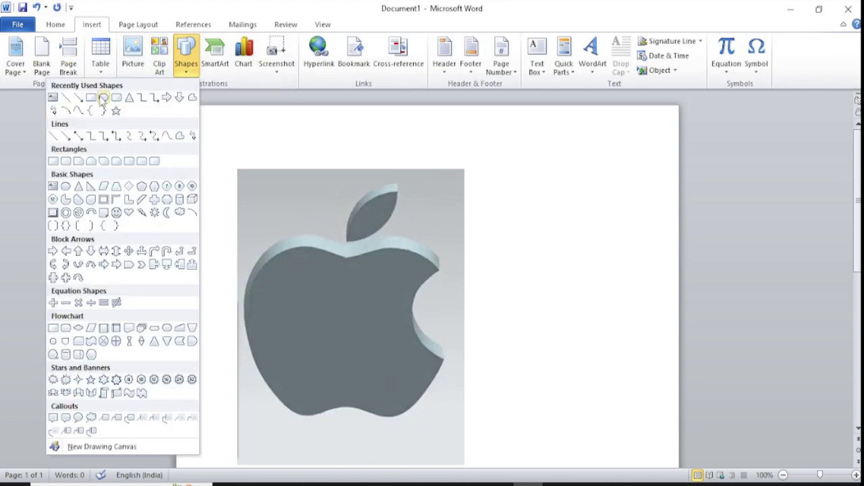
pyautogui.click(74, 97)
pyautogui.moveTo(435, 187)
pyautogui.mouseDown()
pyautogui.moveTo(544, 187)
pyautogui.moveTo(395, 206)
pyautogui.mouseUp()
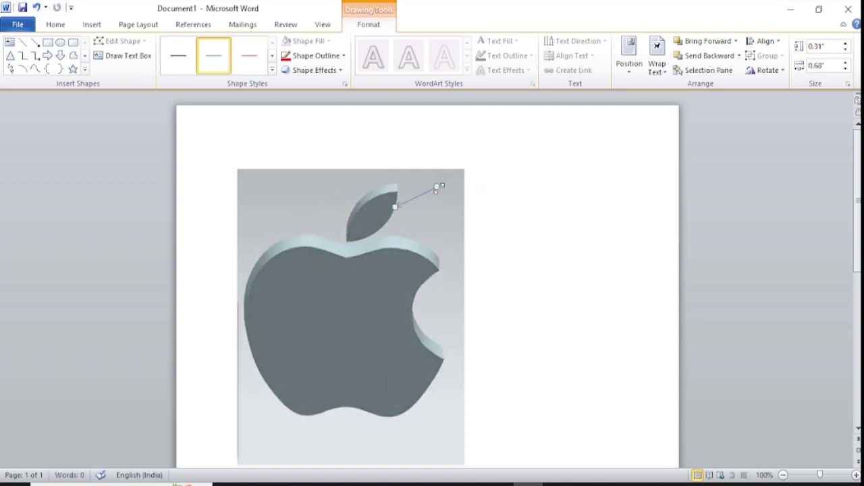
pyautogui.moveTo(436, 186); pyautogui.dragTo(525, 173)
pyautogui.click(547, 198)
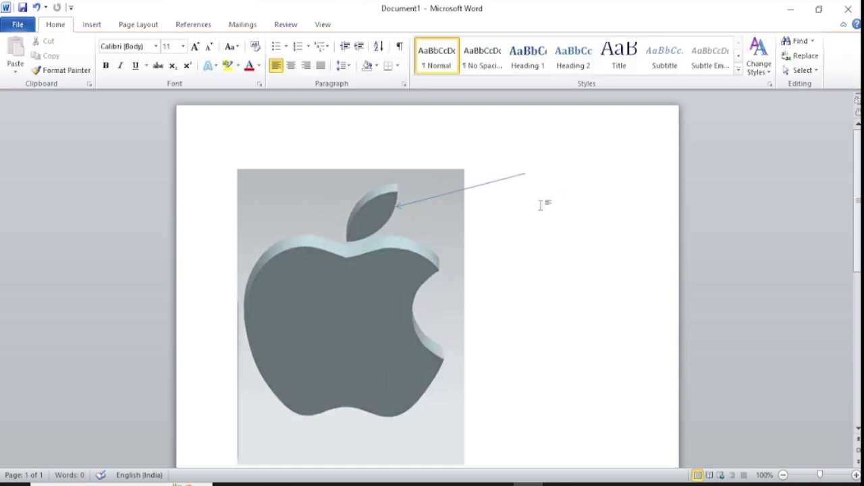
pyautogui.click(501, 178)
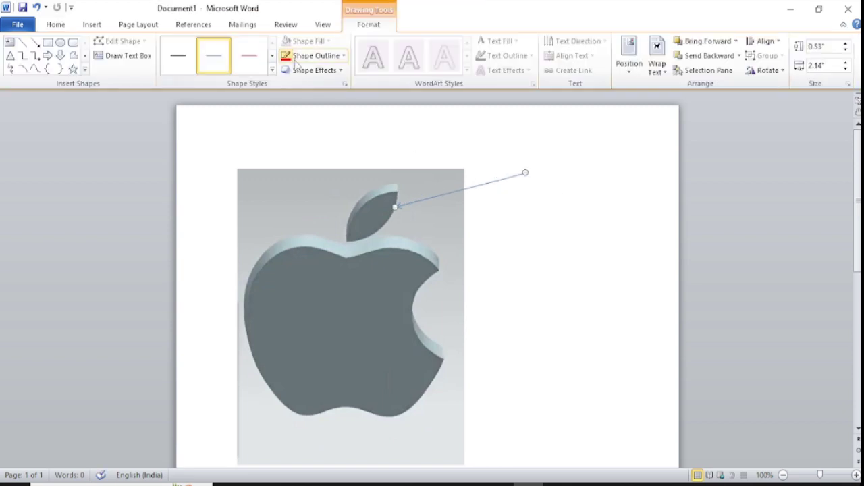
# Step: Set the arrow's outline weight to 3 pt
pyautogui.click(316, 55)
pyautogui.moveTo(273, 197)
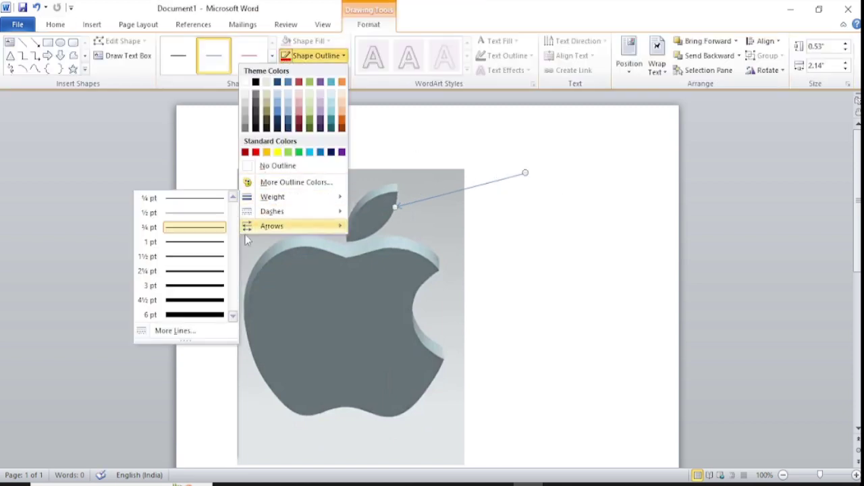
pyautogui.click(209, 287)
pyautogui.click(543, 213)
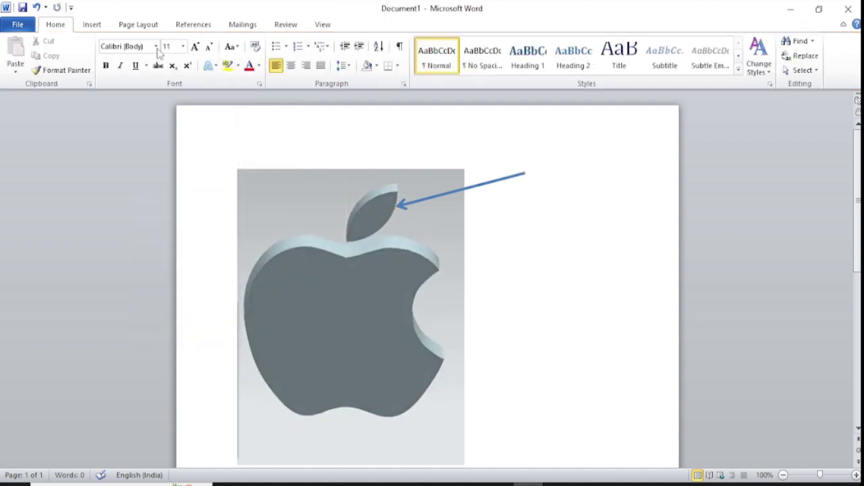
pyautogui.click(94, 25)
# Step: Draw a text box at the arrow's tail and type 'TIP' in it
pyautogui.click(181, 75)
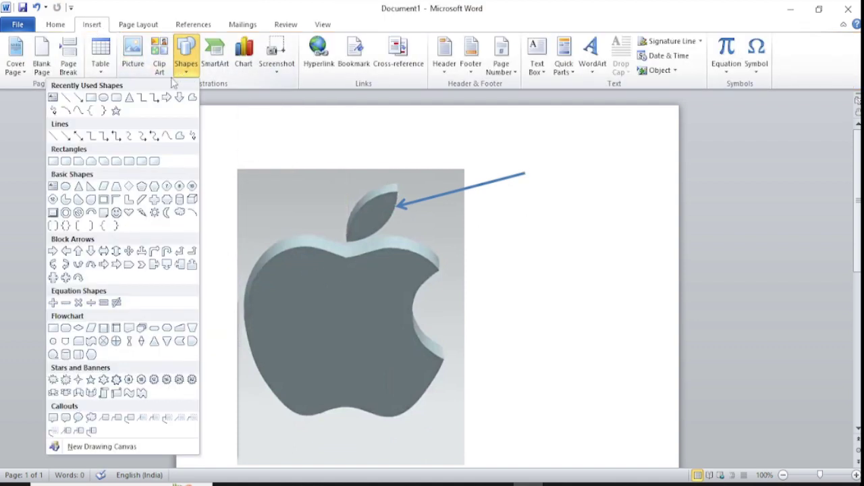
pyautogui.click(53, 98)
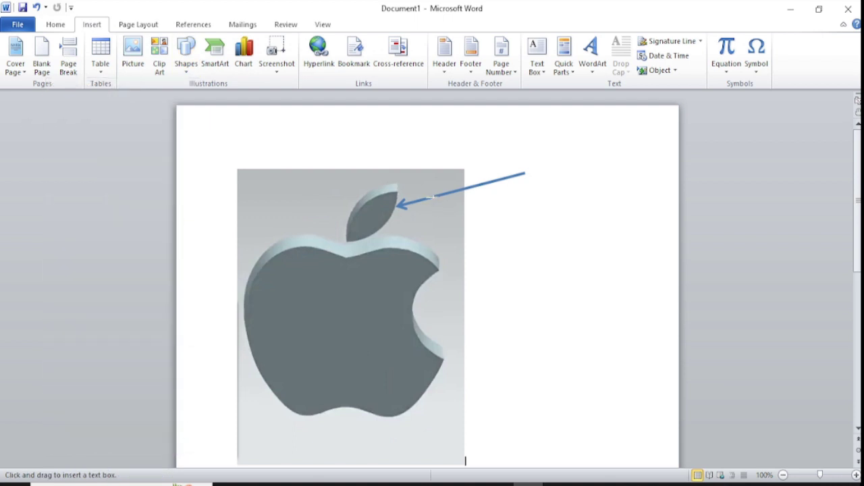
pyautogui.moveTo(527, 164)
pyautogui.mouseDown()
pyautogui.moveTo(588, 192)
pyautogui.moveTo(626, 184)
pyautogui.mouseUp()
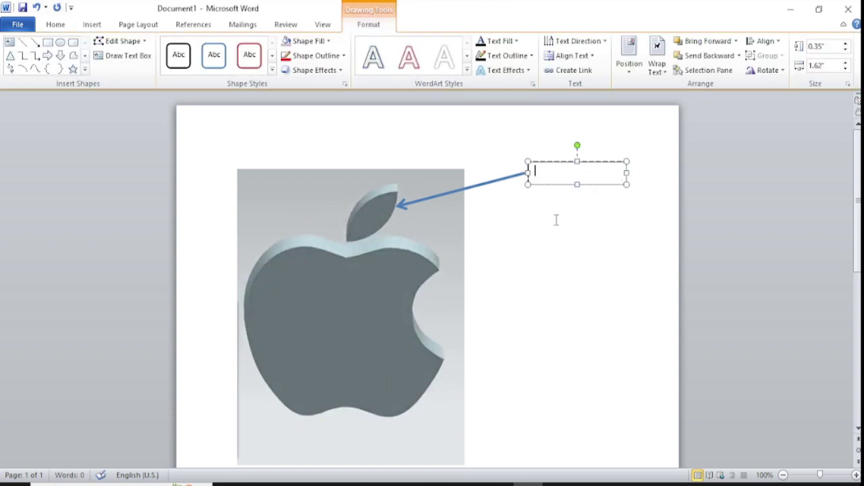
pyautogui.write('T')
pyautogui.write('IP')
pyautogui.click(552, 255)
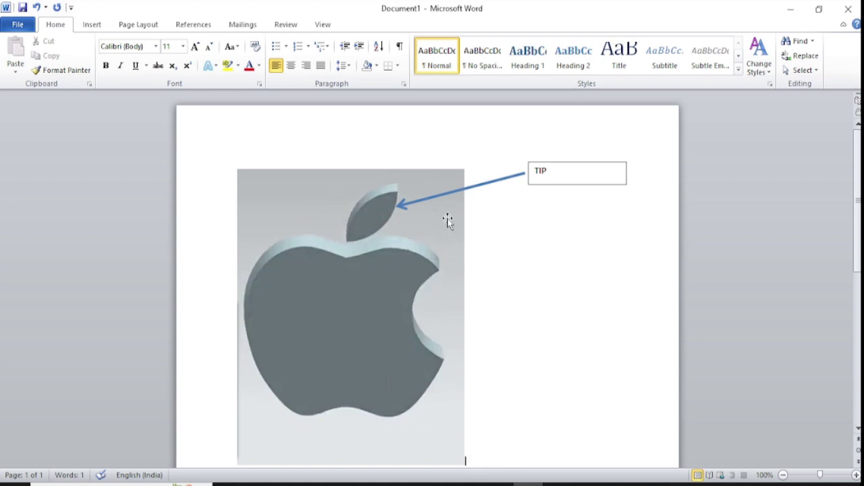
# Step: Copy the leaf arrow and move the pasted copy to point at the apple's bite
pyautogui.click(472, 188)
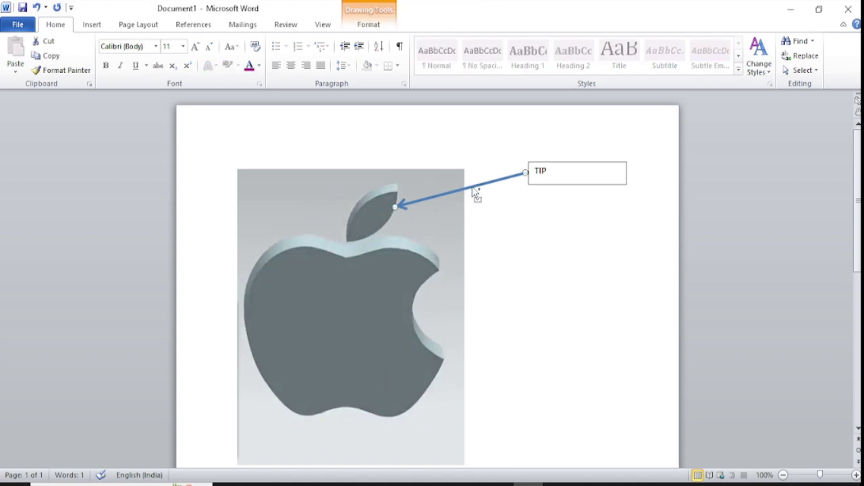
pyautogui.hotkey('ctrl', 'c')
pyautogui.click(510, 210)
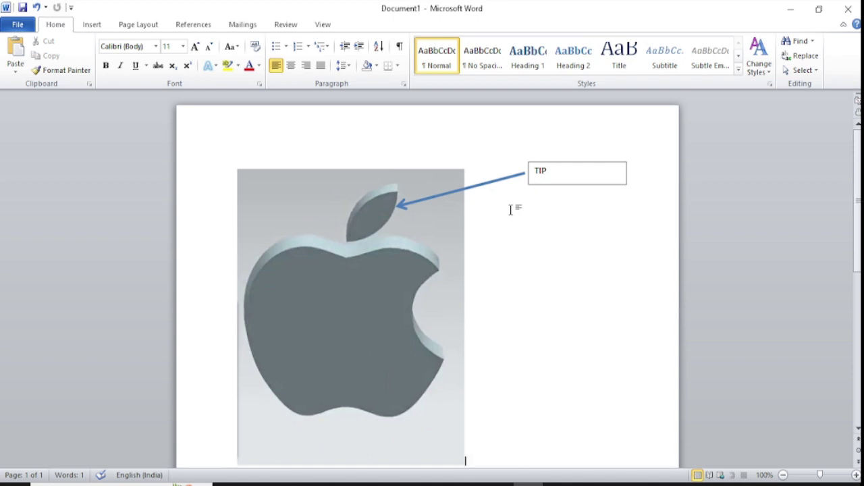
pyautogui.hotkey('ctrl', 'v')
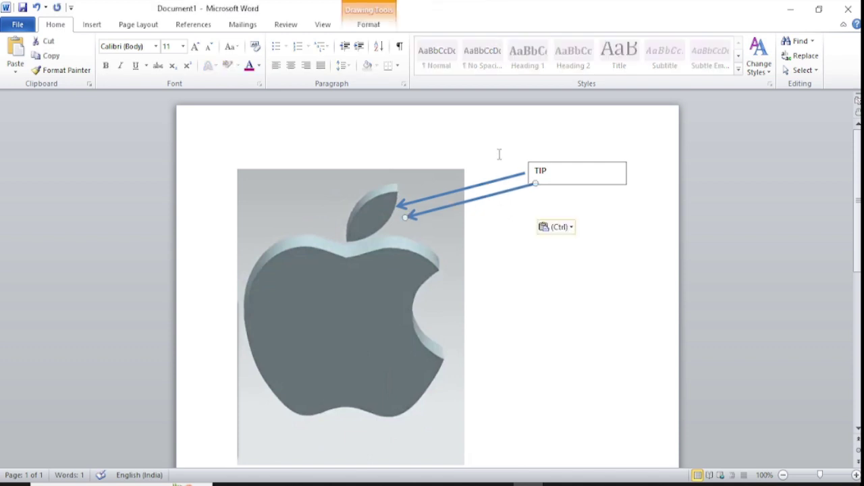
pyautogui.moveTo(501, 195); pyautogui.dragTo(509, 293)
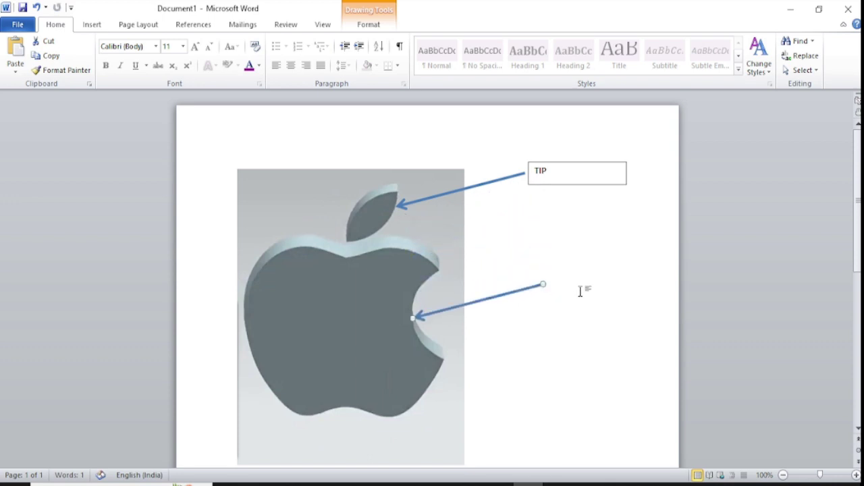
pyautogui.click(579, 289)
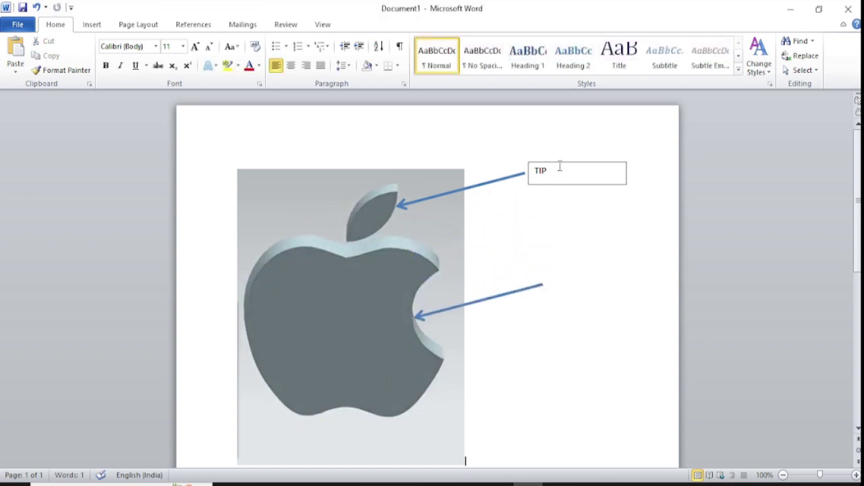
# Step: Paste a copy of the TIP text box beside the lower arrow
pyautogui.click(559, 167)
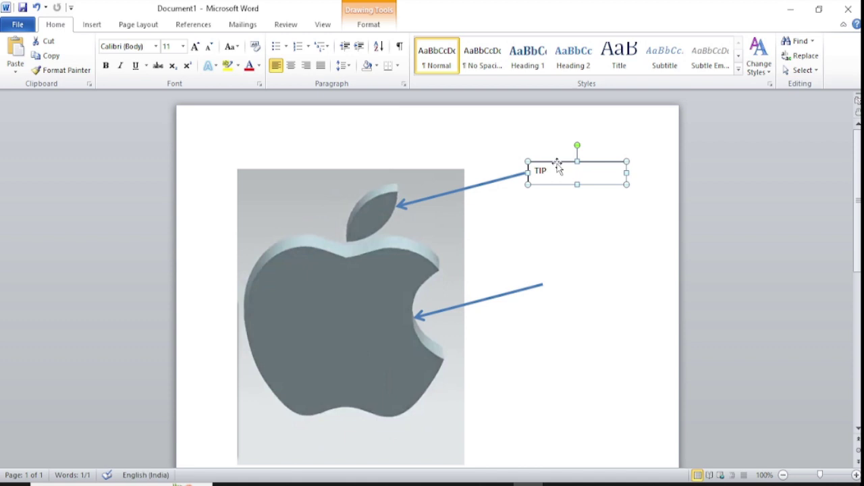
pyautogui.click(576, 228)
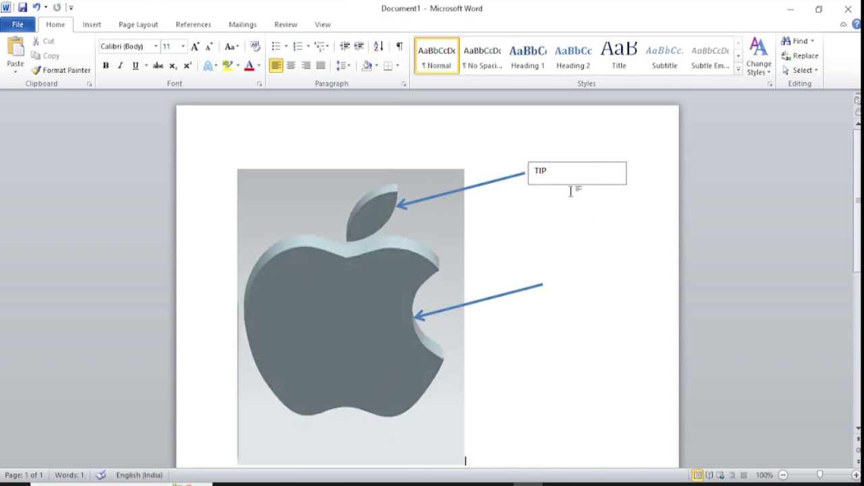
pyautogui.hotkey('ctrl', 'v')
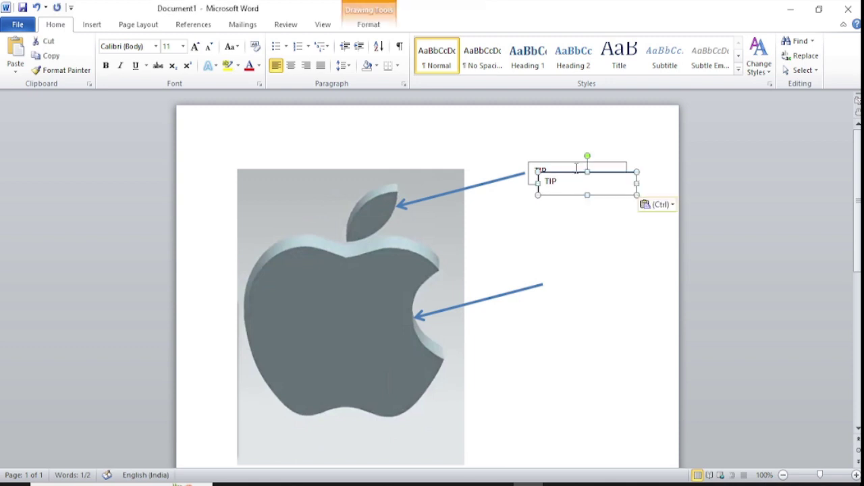
pyautogui.moveTo(570, 172)
pyautogui.mouseDown()
pyautogui.moveTo(584, 247)
pyautogui.moveTo(575, 270)
pyautogui.mouseUp()
pyautogui.click(581, 361)
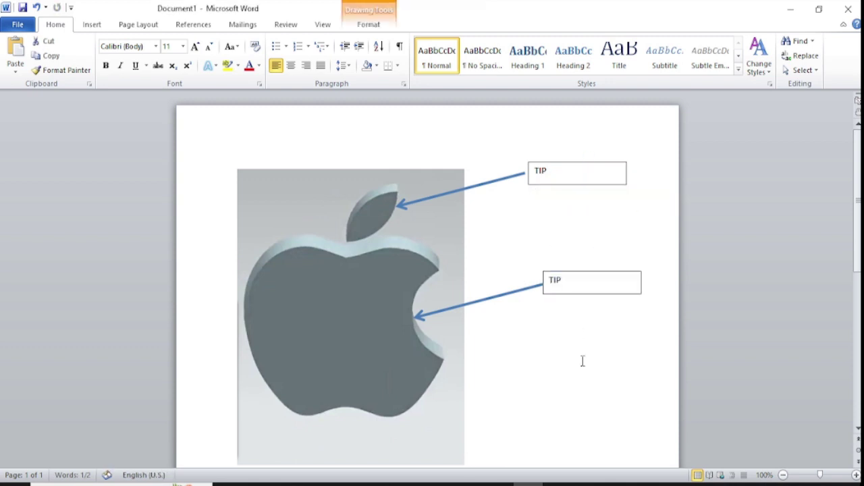
# Step: Delete the upper blue arrow and the upper TIP text box
pyautogui.click(568, 170)
pyautogui.click(457, 202)
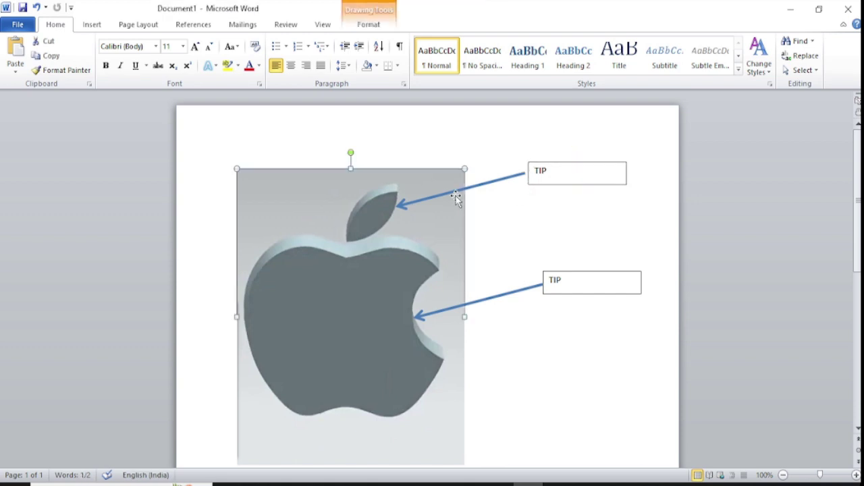
pyautogui.click(490, 182)
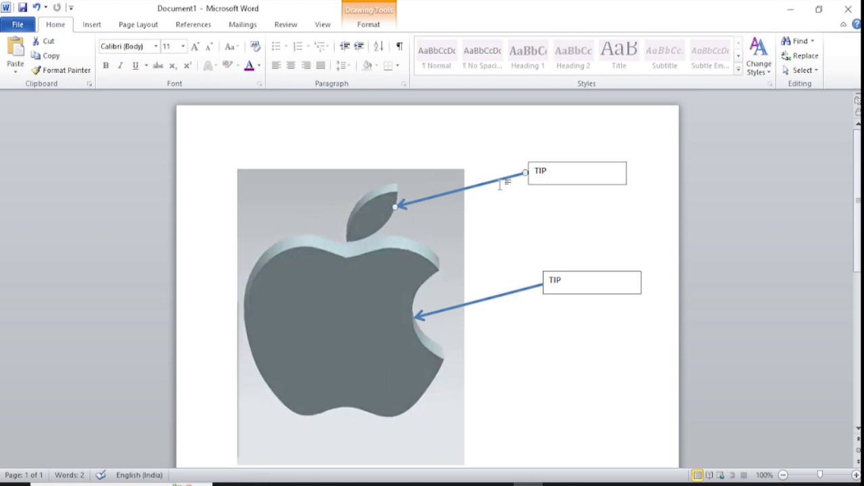
pyautogui.press('Delete')
pyautogui.click(545, 171)
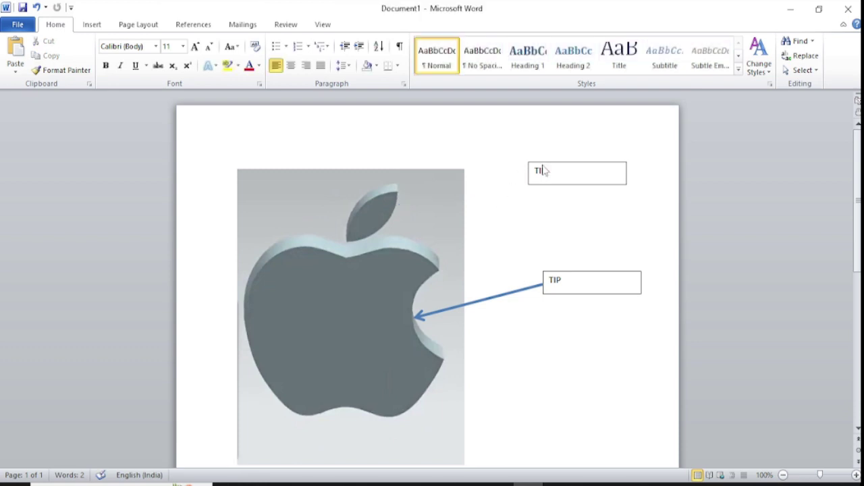
pyautogui.click(544, 162)
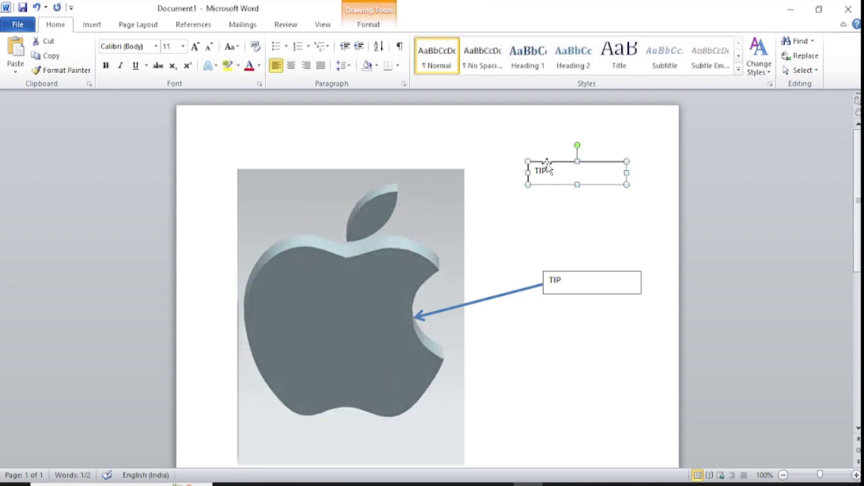
pyautogui.press('Delete')
# Step: Delete the lower TIP text box, the remaining arrow and the apple picture
pyautogui.click(570, 273)
pyautogui.press('Delete')
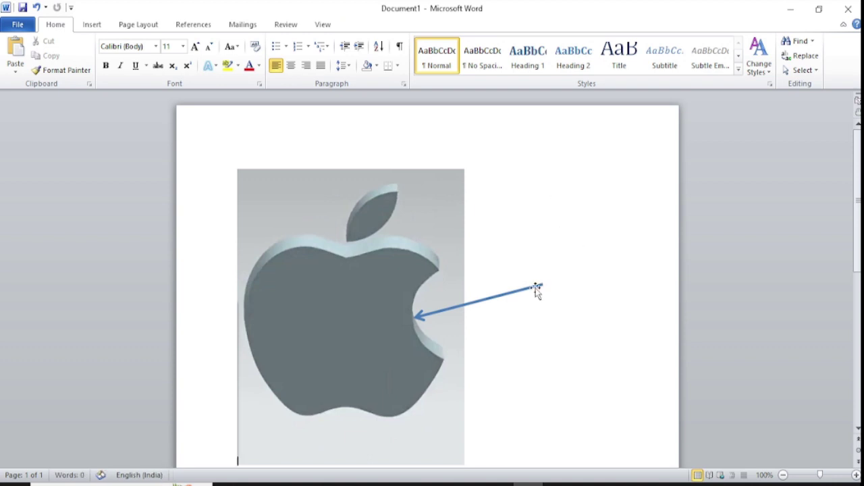
pyautogui.click(541, 286)
pyautogui.press('Delete')
pyautogui.click(419, 255)
pyautogui.press('Delete')
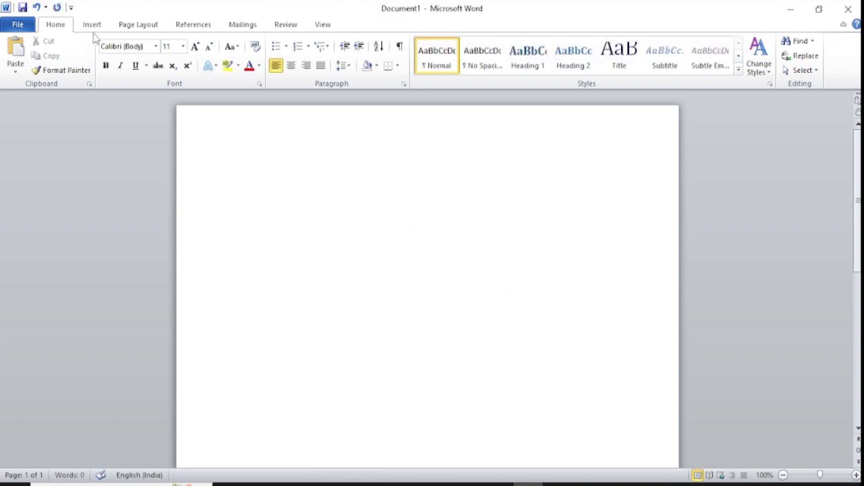
# Step: Draw a trial oval near the page centre, delete it, and reopen the shapes gallery
pyautogui.click(92, 26)
pyautogui.click(192, 67)
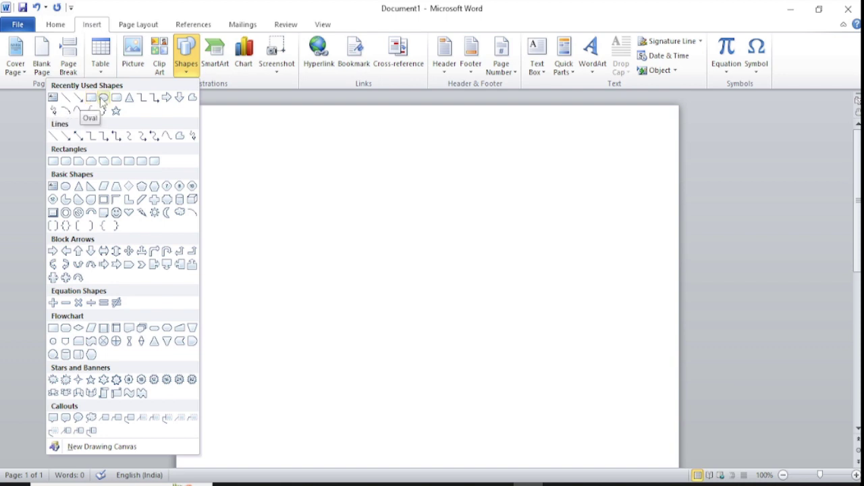
pyautogui.click(102, 99)
pyautogui.moveTo(330, 179)
pyautogui.mouseDown()
pyautogui.moveTo(397, 250)
pyautogui.moveTo(517, 332)
pyautogui.mouseUp()
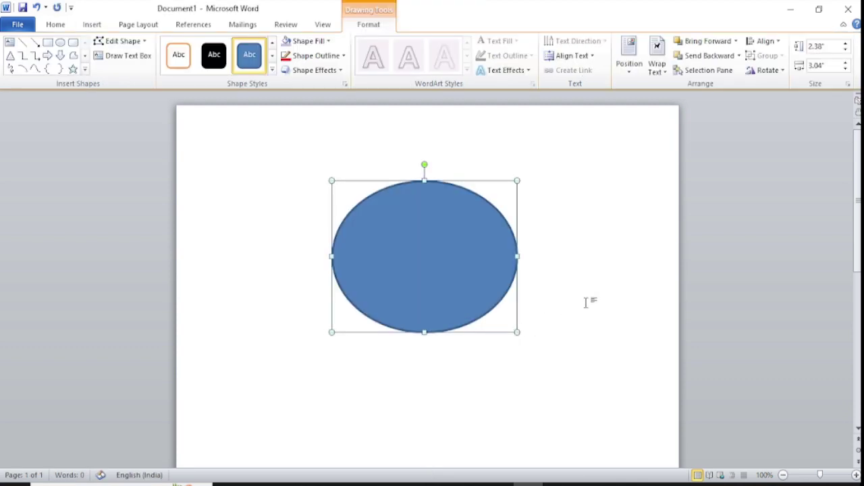
pyautogui.click(586, 302)
pyautogui.click(461, 245)
pyautogui.press('Delete')
pyautogui.click(92, 24)
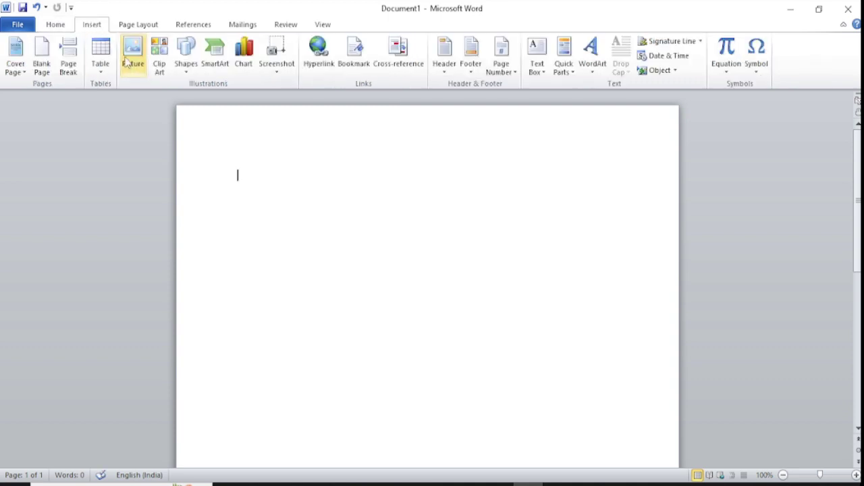
pyautogui.click(185, 54)
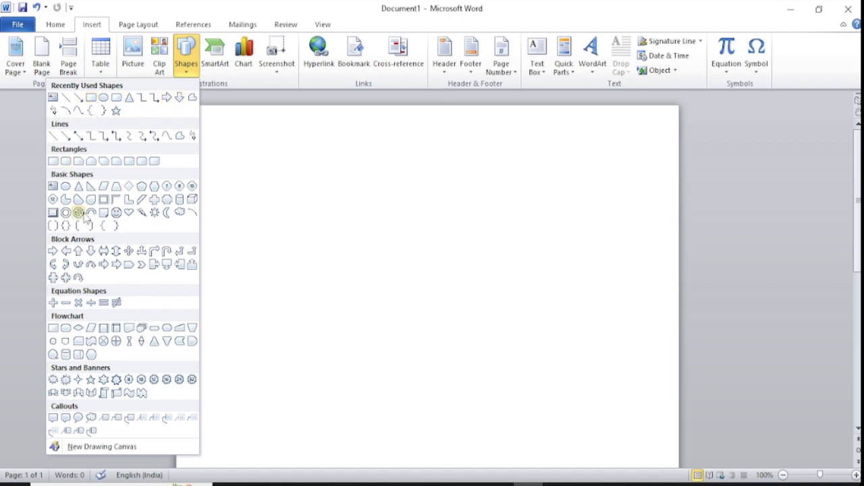
# Step: Draw a trial elbow arrow connector, delete it, and close the shapes gallery unused
pyautogui.click(105, 138)
pyautogui.moveTo(287, 179)
pyautogui.mouseDown()
pyautogui.moveTo(399, 256)
pyautogui.moveTo(425, 287)
pyautogui.mouseUp()
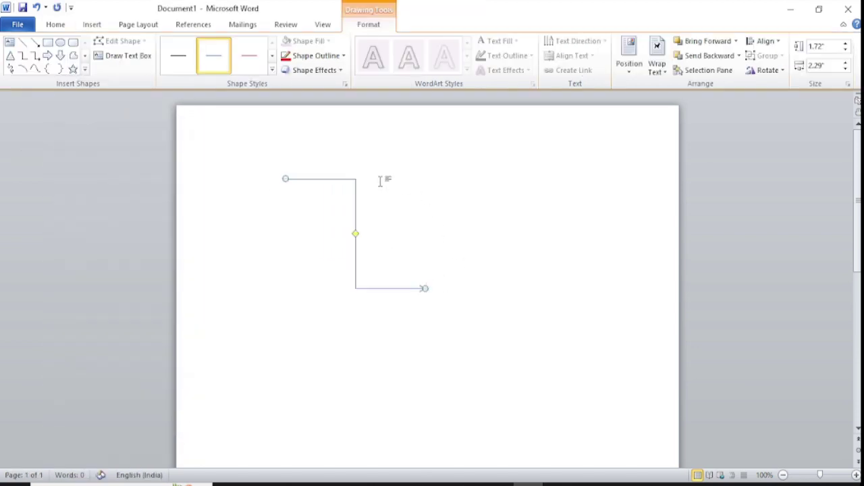
pyautogui.click(471, 246)
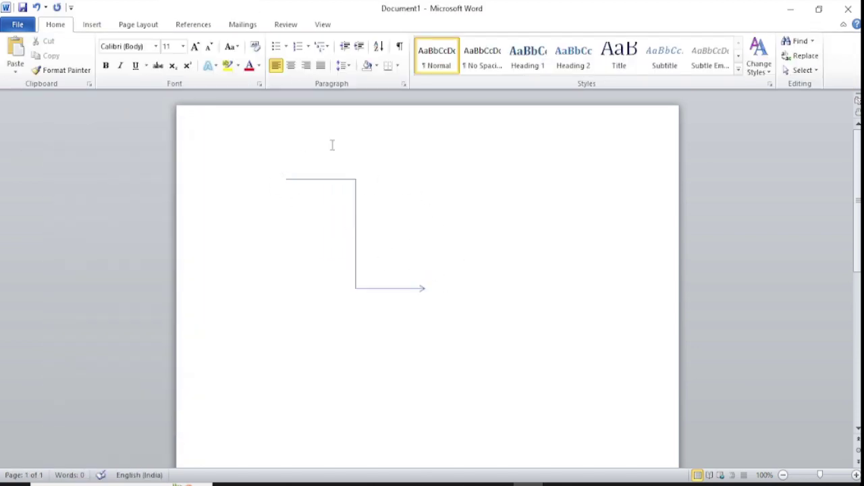
pyautogui.click(355, 211)
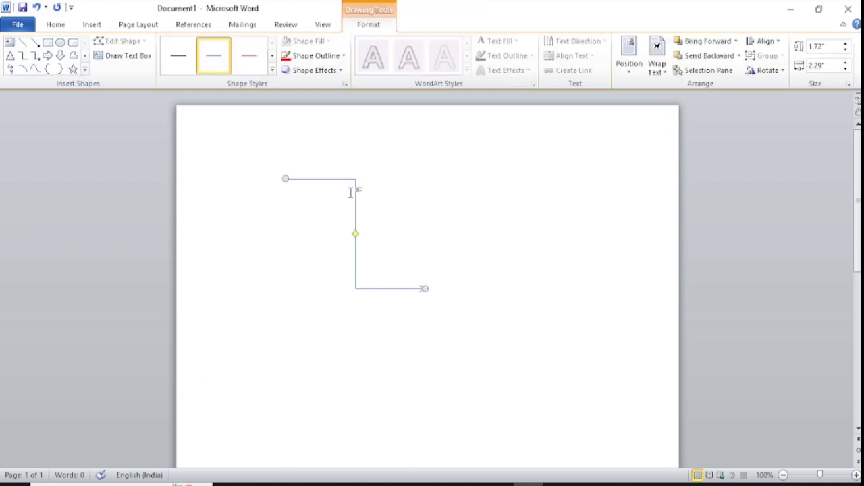
pyautogui.press('Delete')
pyautogui.click(92, 24)
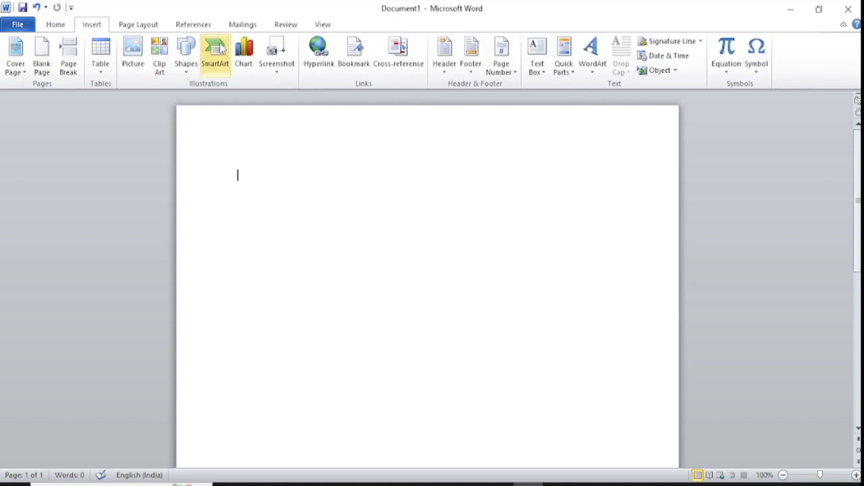
pyautogui.click(189, 74)
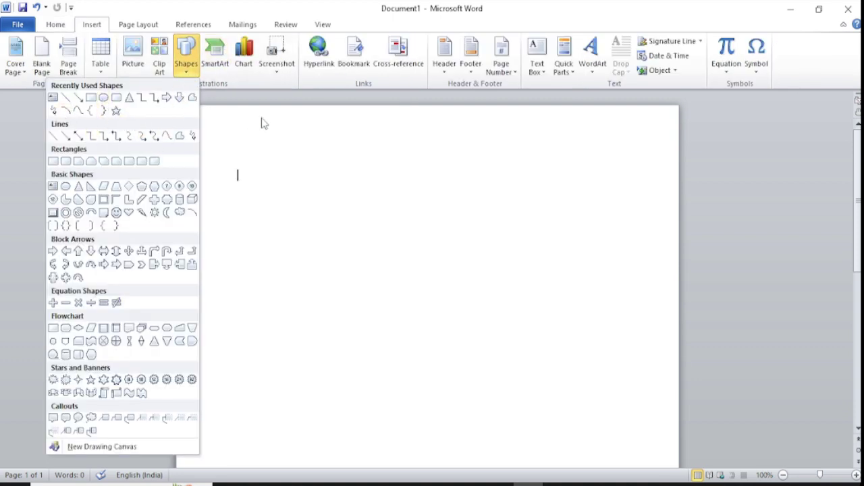
pyautogui.click(186, 57)
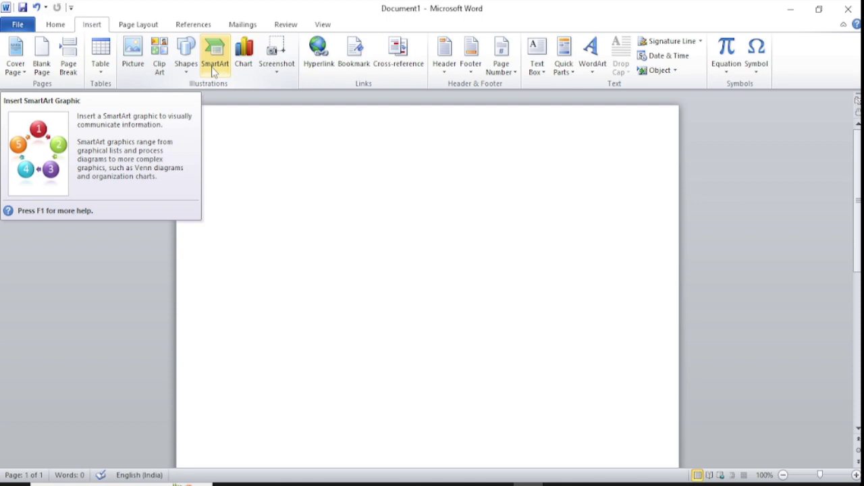
# Step: Open the SmartArt graphic chooser and close it without inserting anything
pyautogui.click(213, 72)
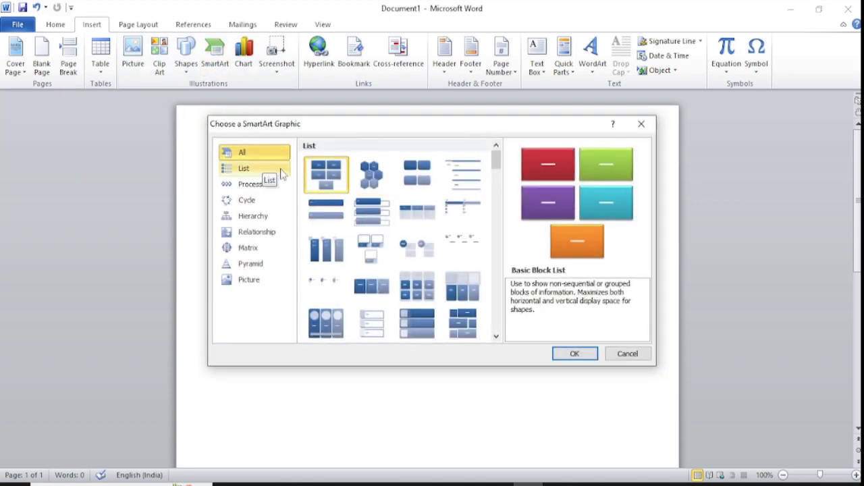
pyautogui.click(639, 124)
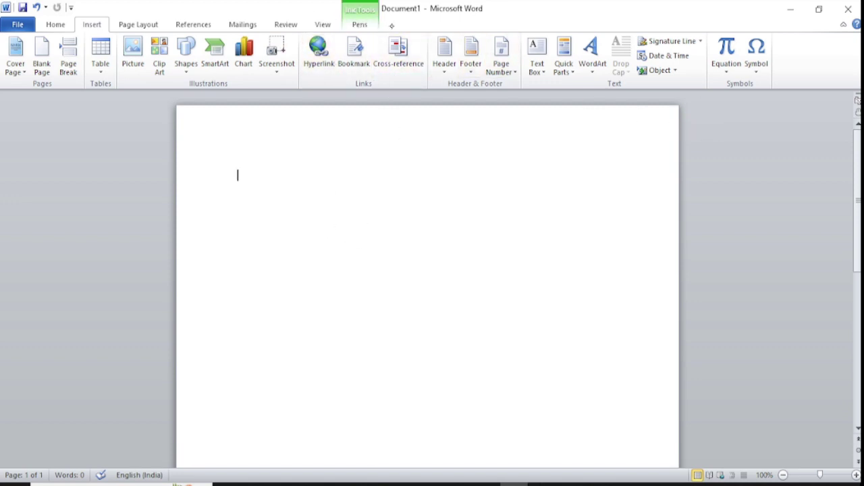
# Step: With the thin green pen, hand-write numbers 1–3 with arrows and letters A, B, C
pyautogui.click(365, 24)
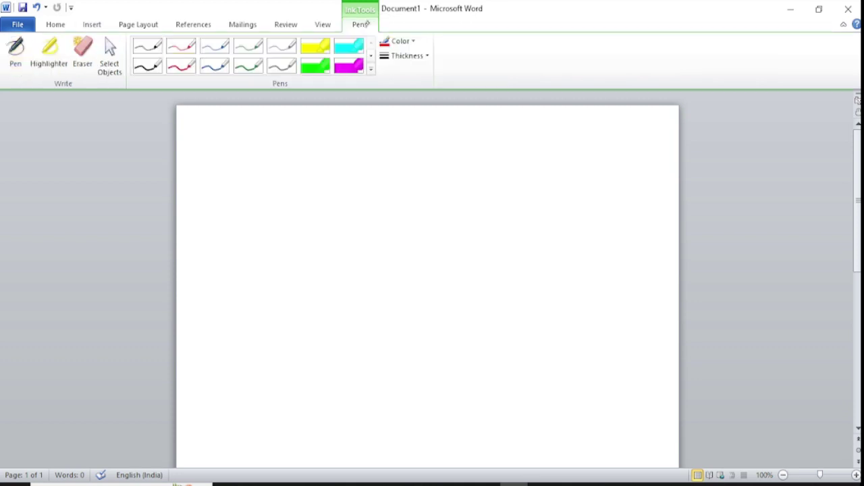
pyautogui.click(249, 48)
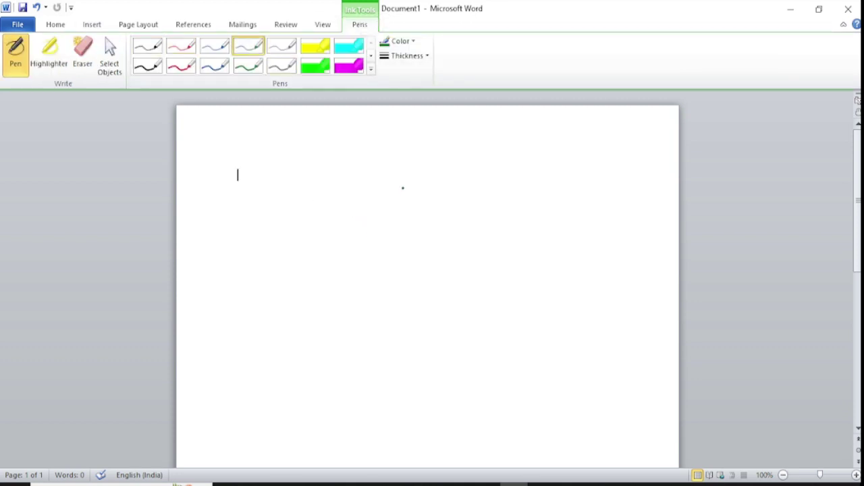
pyautogui.moveTo(367, 180); pyautogui.dragTo(363, 206)
pyautogui.moveTo(380, 166); pyautogui.dragTo(371, 208)
pyautogui.moveTo(375, 247)
pyautogui.mouseDown()
pyautogui.moveTo(422, 252)
pyautogui.moveTo(386, 267)
pyautogui.mouseUp()
pyautogui.moveTo(406, 297); pyautogui.dragTo(414, 325)
pyautogui.moveTo(445, 276); pyautogui.dragTo(477, 323)
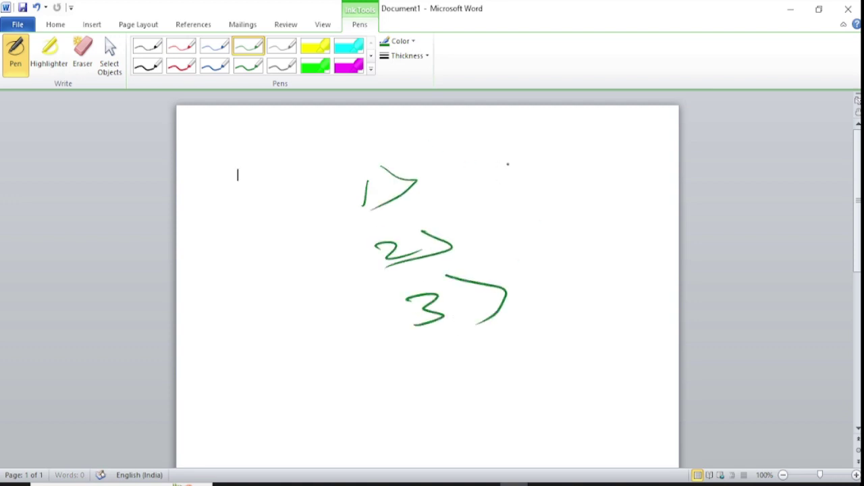
pyautogui.moveTo(452, 195)
pyautogui.mouseDown()
pyautogui.moveTo(463, 152)
pyautogui.moveTo(504, 180)
pyautogui.moveTo(508, 230)
pyautogui.mouseUp()
pyautogui.moveTo(485, 197); pyautogui.dragTo(537, 215)
pyautogui.moveTo(572, 250); pyautogui.dragTo(608, 268)
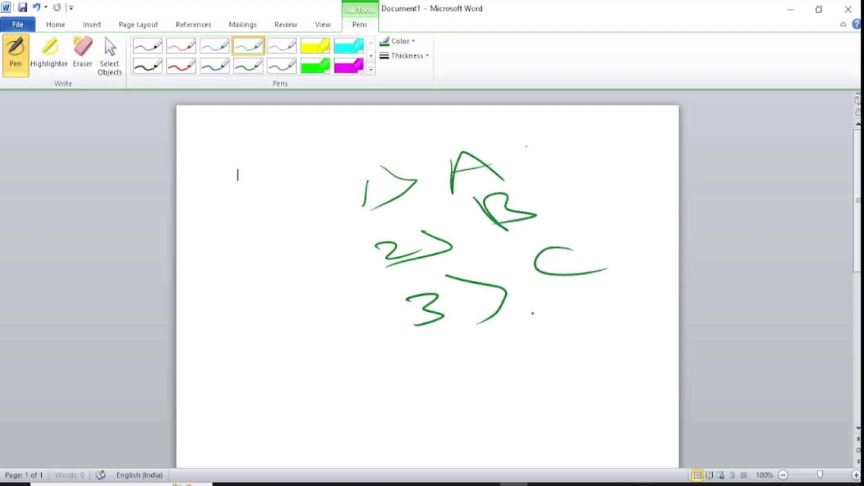
# Step: Sketch green ink boxes, a parallelogram, a rounded shape and a large loop around the writing
pyautogui.moveTo(342, 181); pyautogui.dragTo(385, 354)
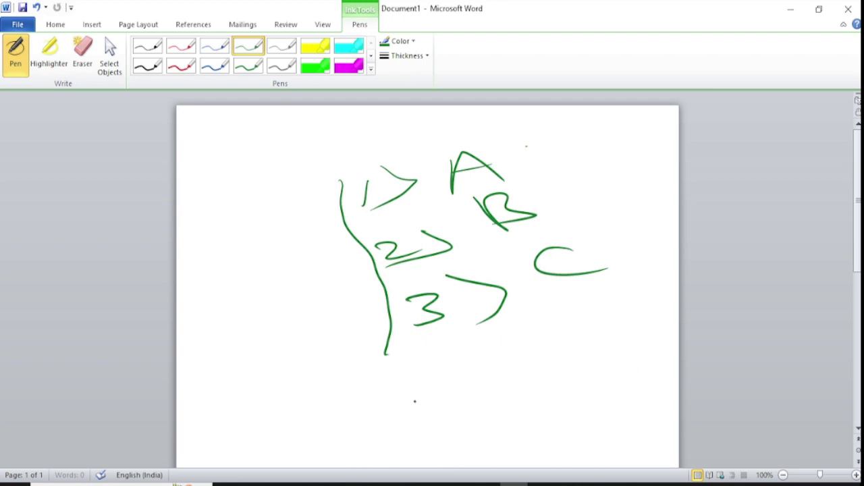
pyautogui.moveTo(450, 368); pyautogui.dragTo(580, 399)
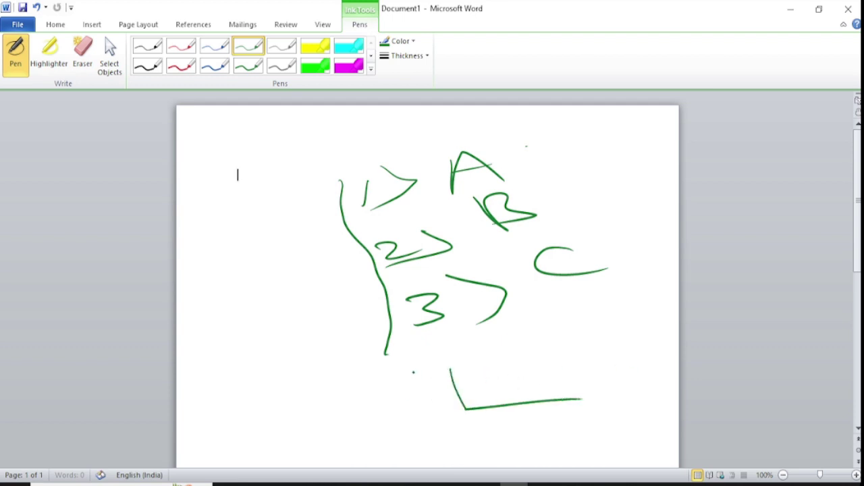
pyautogui.moveTo(406, 368); pyautogui.dragTo(605, 387)
pyautogui.moveTo(592, 347)
pyautogui.mouseDown()
pyautogui.moveTo(639, 339)
pyautogui.moveTo(679, 370)
pyautogui.mouseUp()
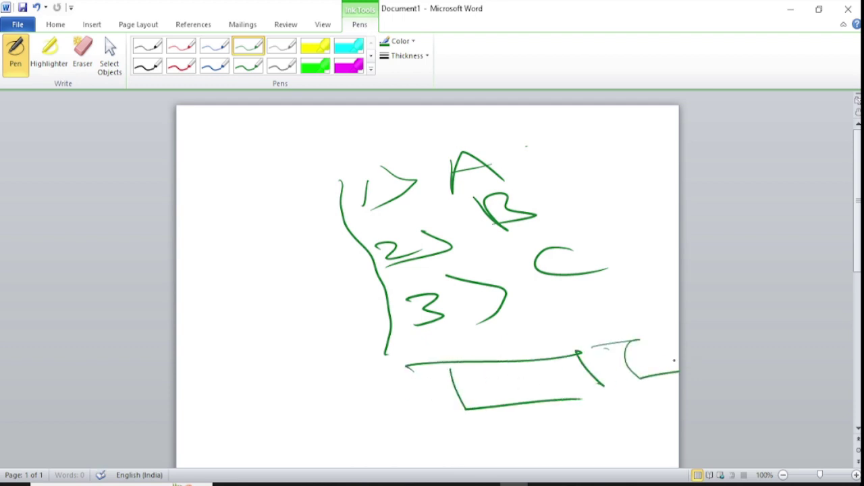
pyautogui.moveTo(632, 343); pyautogui.dragTo(679, 365)
pyautogui.moveTo(350, 383); pyautogui.dragTo(467, 407)
pyautogui.moveTo(378, 407); pyautogui.dragTo(440, 402)
pyautogui.moveTo(558, 372)
pyautogui.mouseDown()
pyautogui.moveTo(561, 391)
pyautogui.moveTo(586, 386)
pyautogui.mouseUp()
pyautogui.moveTo(679, 357); pyautogui.dragTo(655, 370)
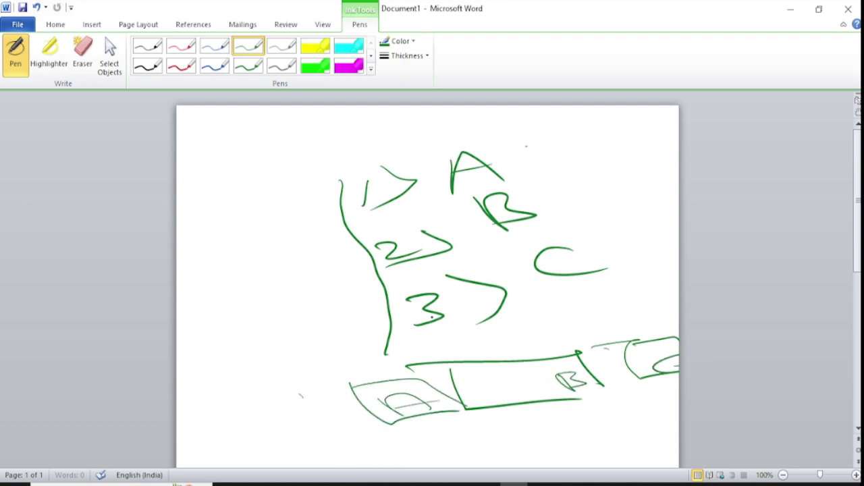
pyautogui.moveTo(513, 422); pyautogui.dragTo(569, 400)
pyautogui.moveTo(520, 307)
pyautogui.mouseDown()
pyautogui.moveTo(538, 331)
pyautogui.moveTo(572, 323)
pyautogui.mouseUp()
pyautogui.moveTo(415, 155)
pyautogui.mouseDown()
pyautogui.moveTo(351, 267)
pyautogui.moveTo(507, 203)
pyautogui.mouseUp()
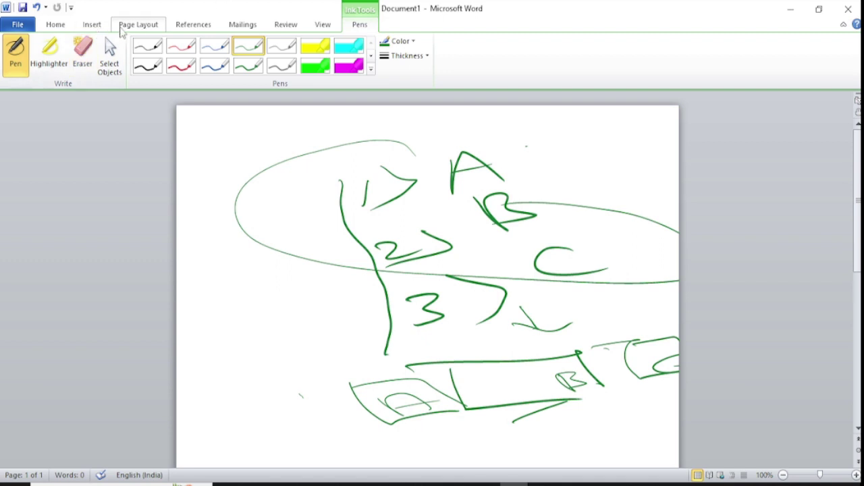
pyautogui.click(141, 24)
pyautogui.click(98, 26)
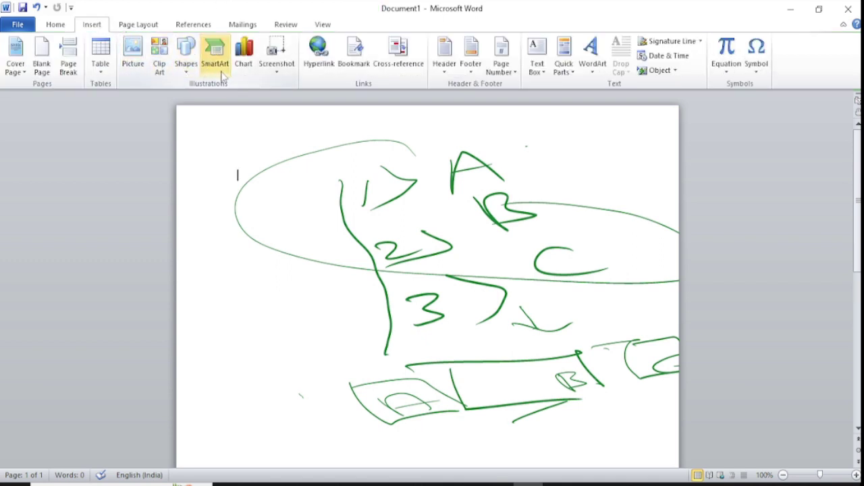
# Step: Select all the green ink drawings with Ctrl+A and delete them
pyautogui.click(212, 64)
pyautogui.press('Escape')
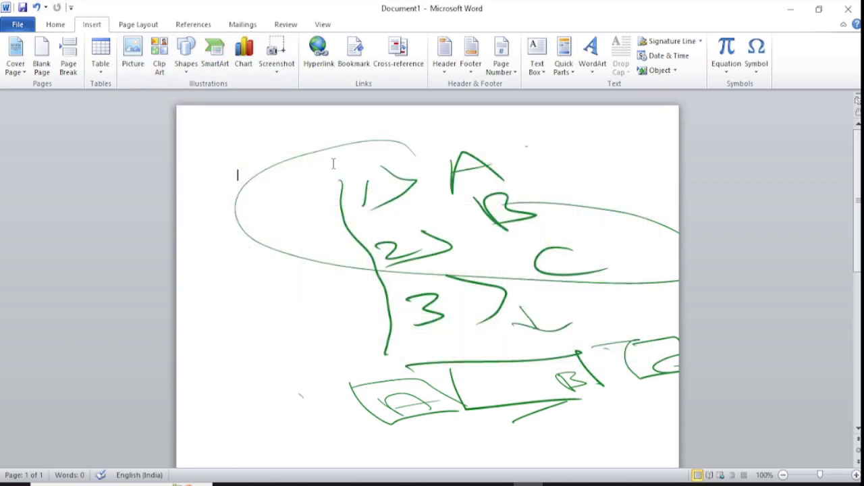
pyautogui.hotkey('ctrl', 'a')
pyautogui.press('Delete')
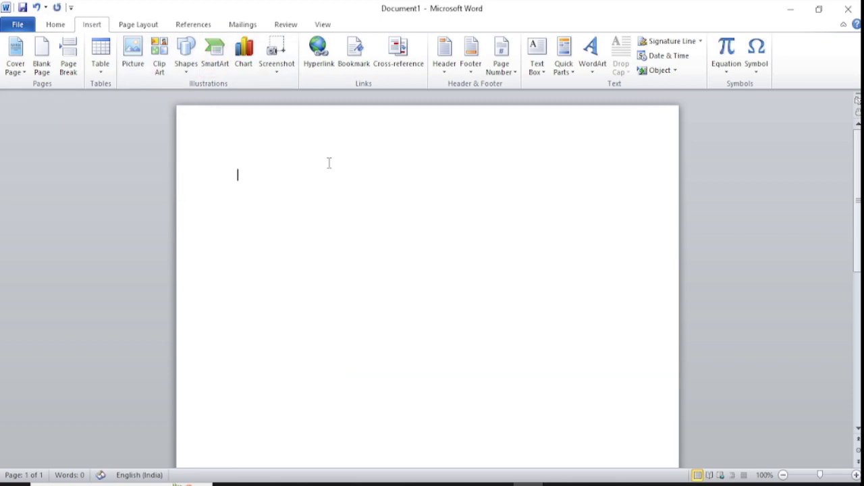
# Step: Insert a Basic Block List SmartArt graphic from the List category
pyautogui.click(220, 63)
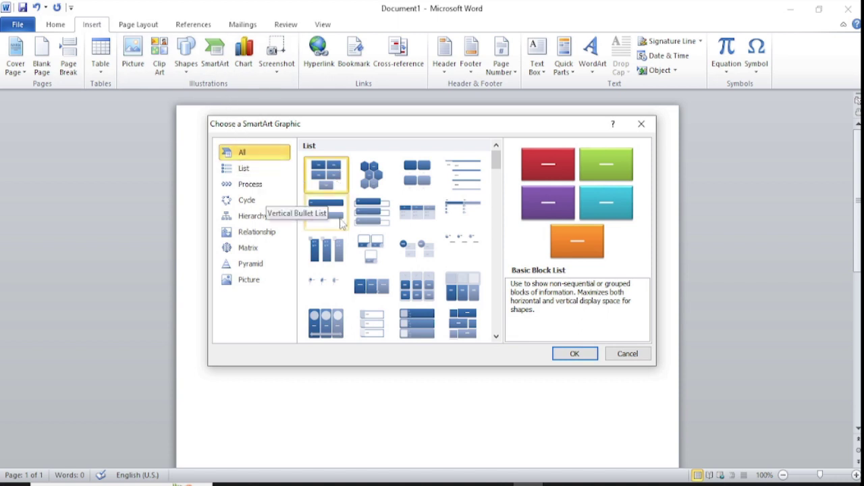
pyautogui.scroll(-15, 405, 208)
pyautogui.scroll(15, 406, 208)
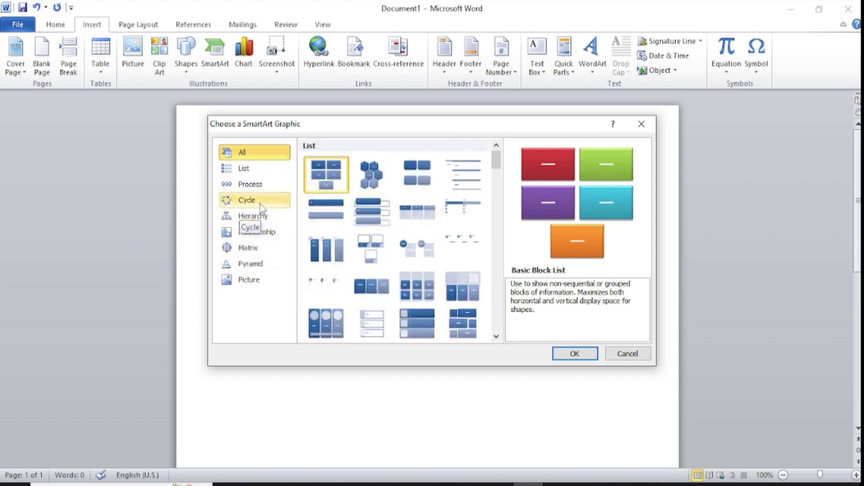
pyautogui.click(257, 170)
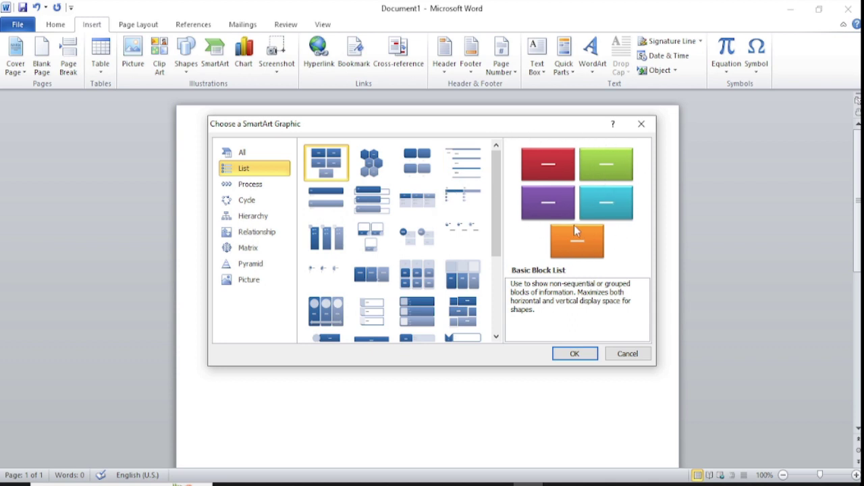
pyautogui.click(383, 167)
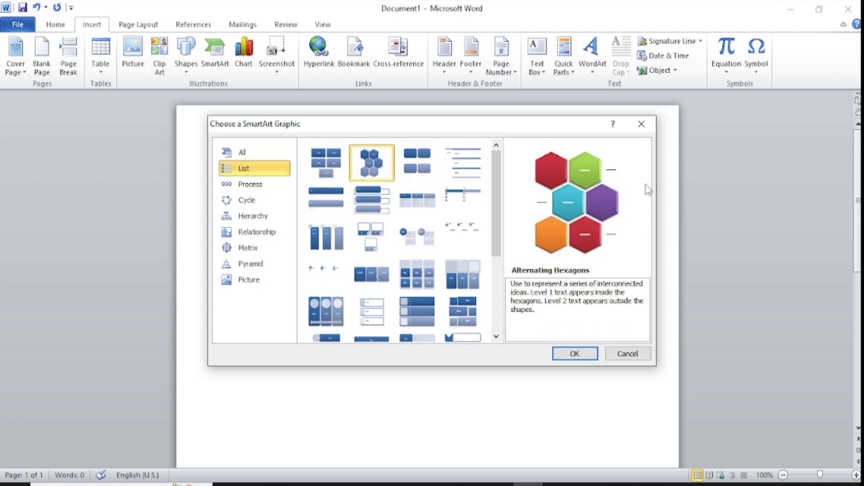
pyautogui.click(435, 158)
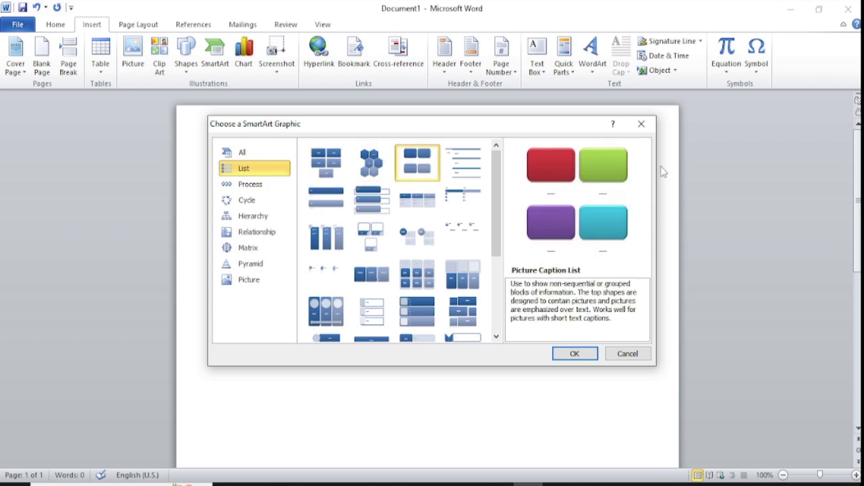
pyautogui.click(326, 200)
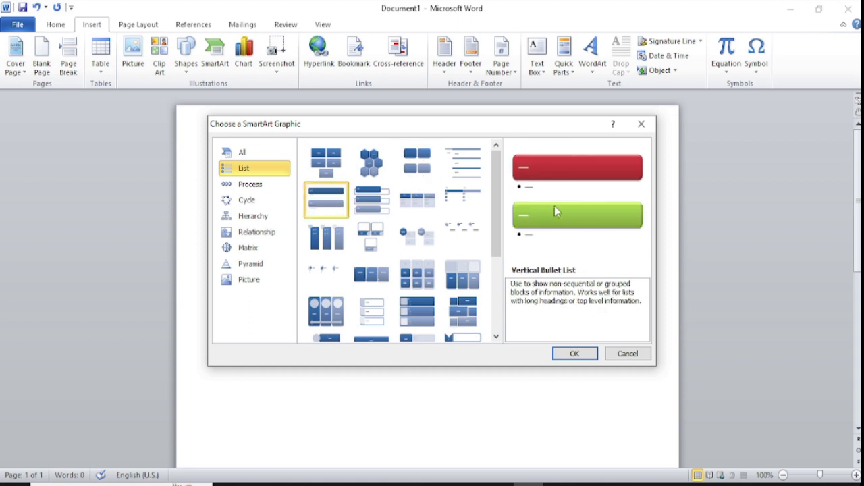
pyautogui.press('Right')
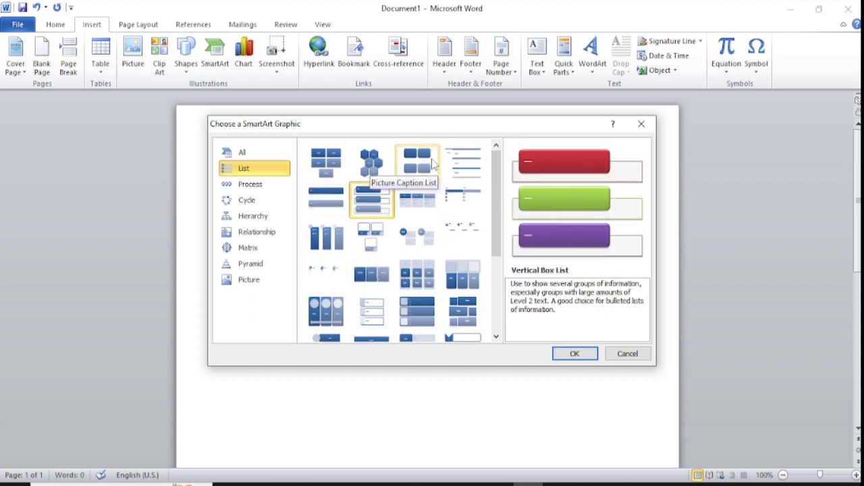
pyautogui.click(326, 163)
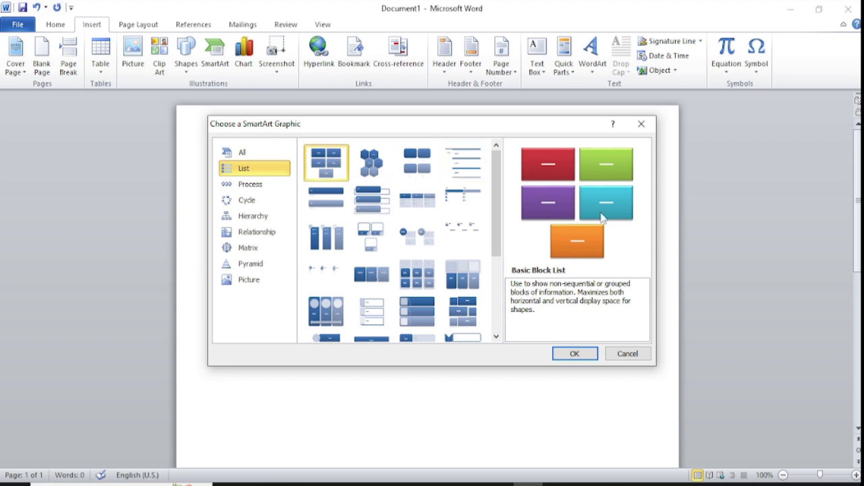
pyautogui.click(572, 355)
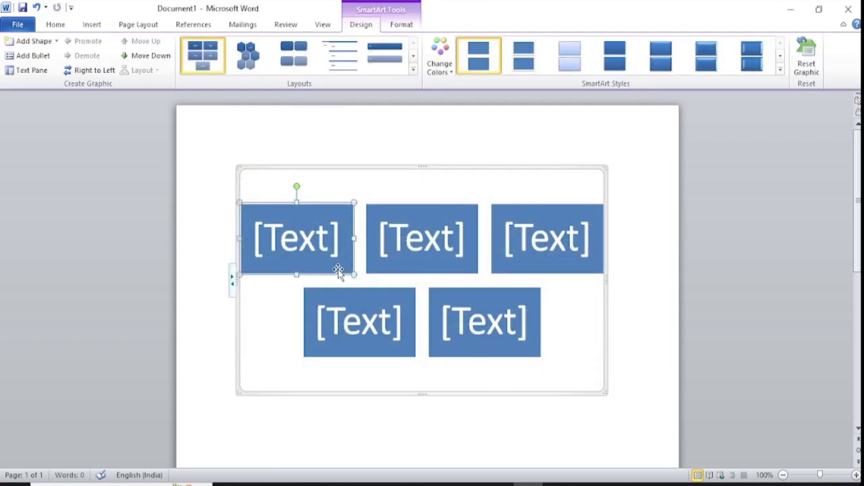
# Step: Type A, B, C, D and E into the five [Text] blocks of the diagram
pyautogui.click(322, 236)
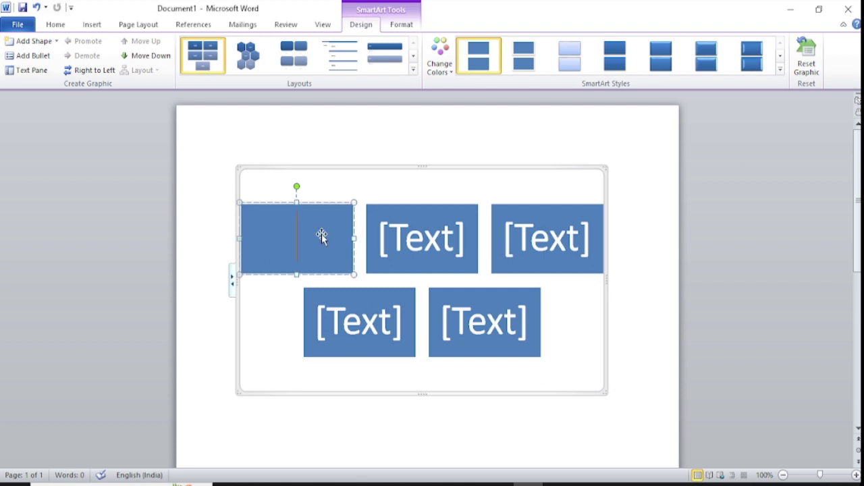
pyautogui.write('A')
pyautogui.click(420, 238)
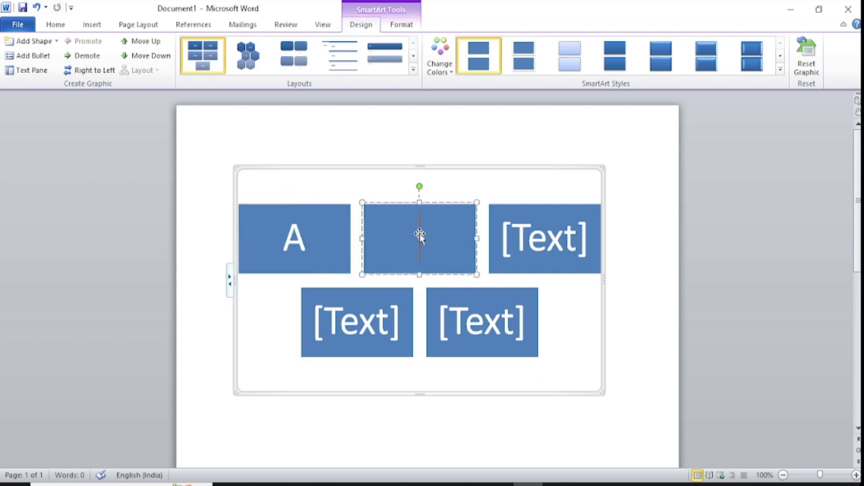
pyautogui.write('B')
pyautogui.click(520, 247)
pyautogui.write('C')
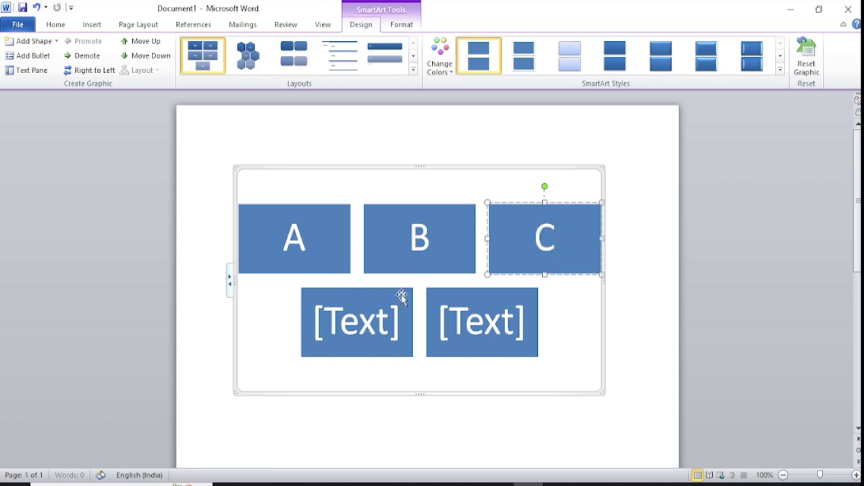
pyautogui.click(355, 336)
pyautogui.write('D')
pyautogui.click(461, 331)
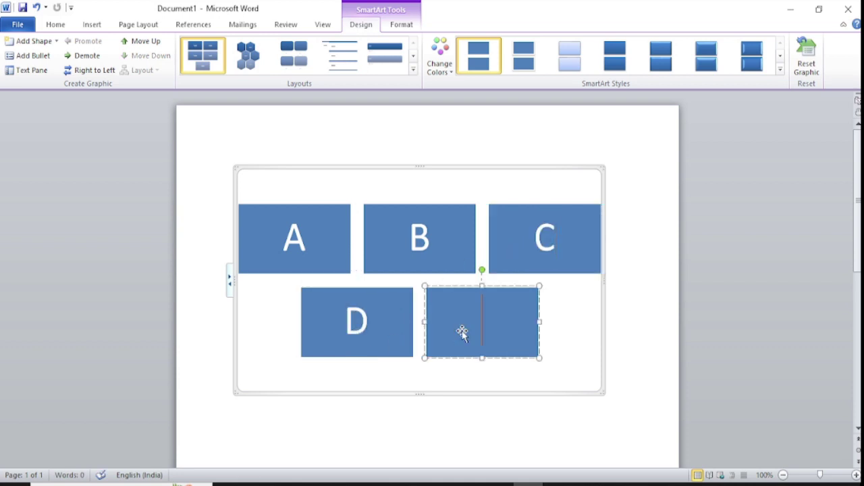
pyautogui.write('E')
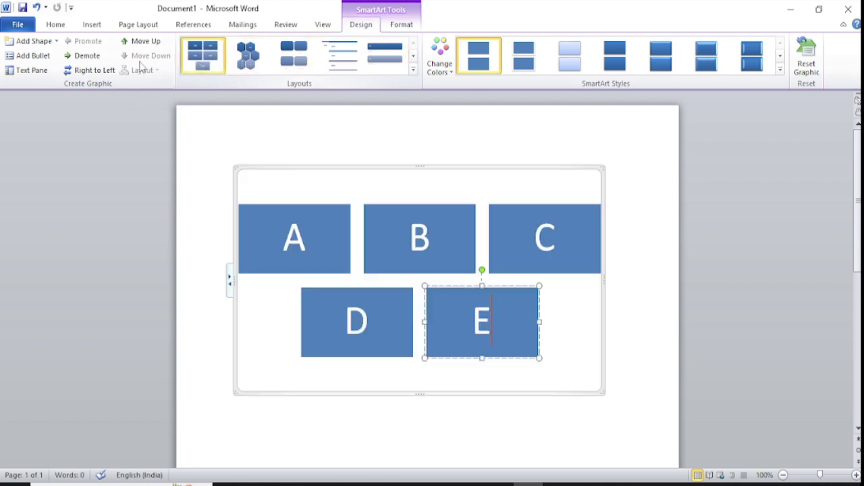
# Step: Apply Colorful Range Accent 2 to 3 colours and a bevelled 3D SmartArt style to the blocks
pyautogui.click(446, 63)
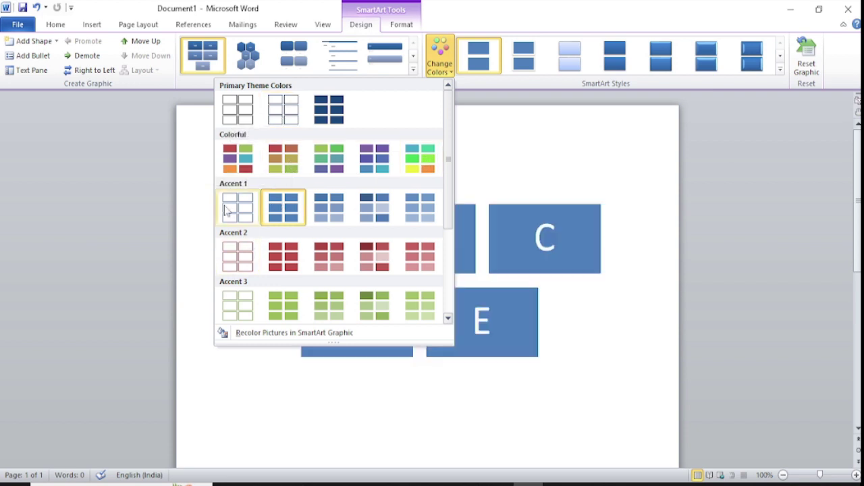
pyautogui.click(288, 158)
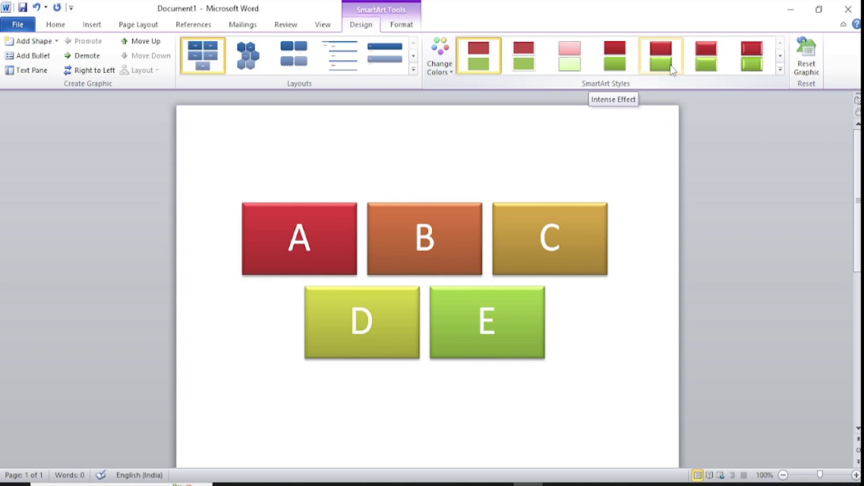
pyautogui.click(752, 68)
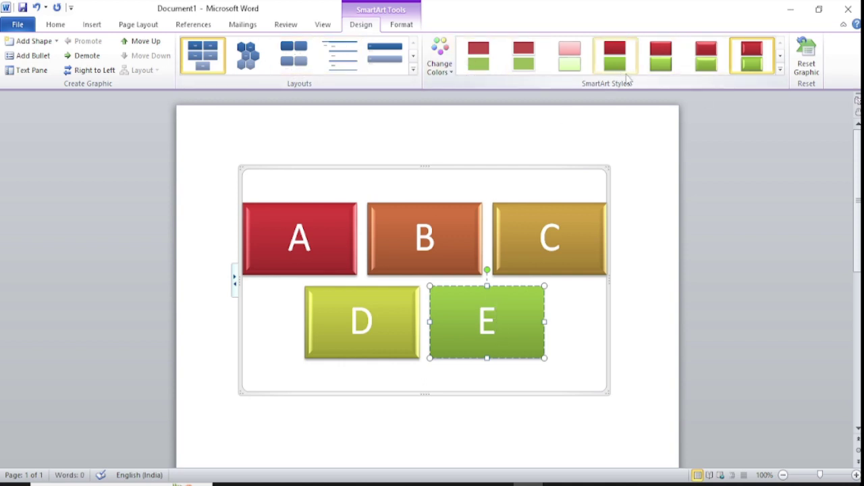
pyautogui.click(616, 295)
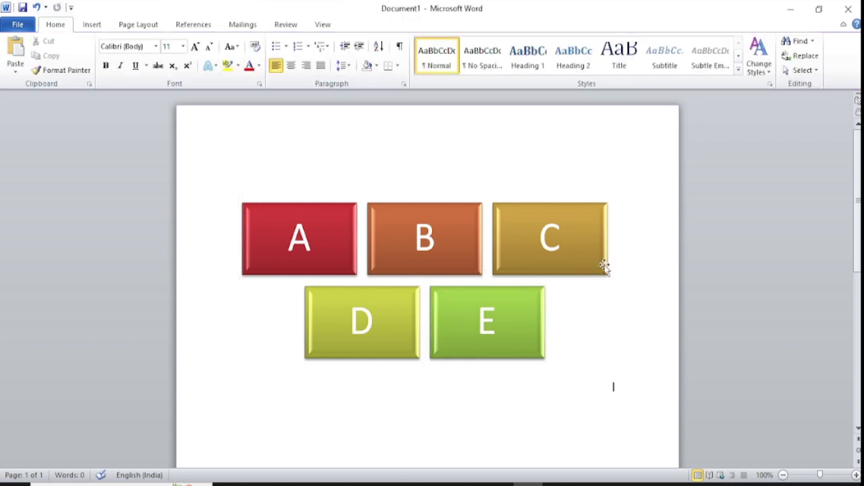
# Step: Delete block B from the A–E SmartArt graphic
pyautogui.click(432, 265)
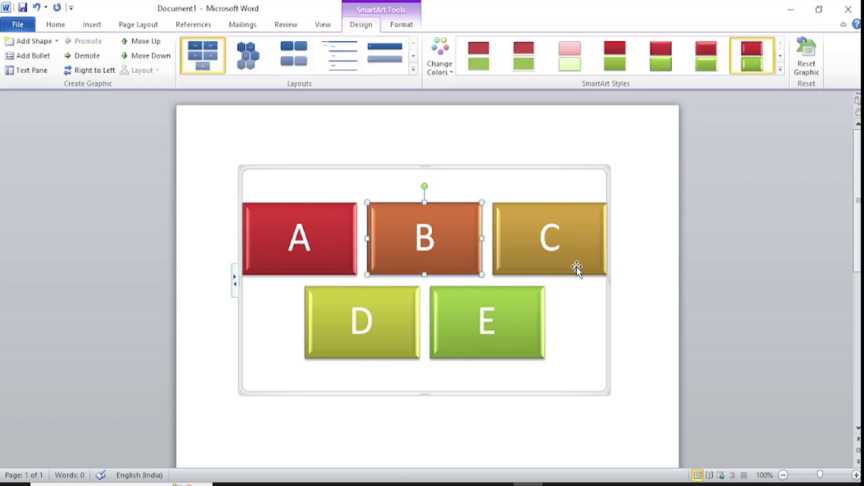
pyautogui.click(650, 332)
pyautogui.scroll(-2, 571, 253)
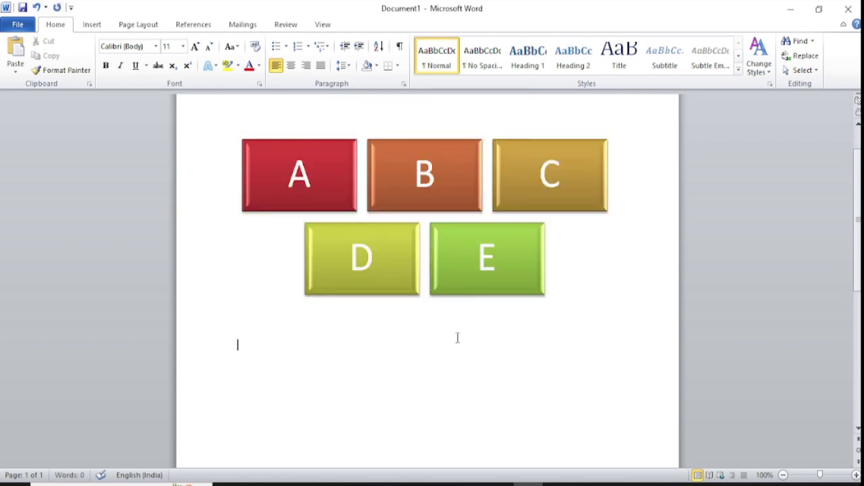
pyautogui.scroll(2, 457, 338)
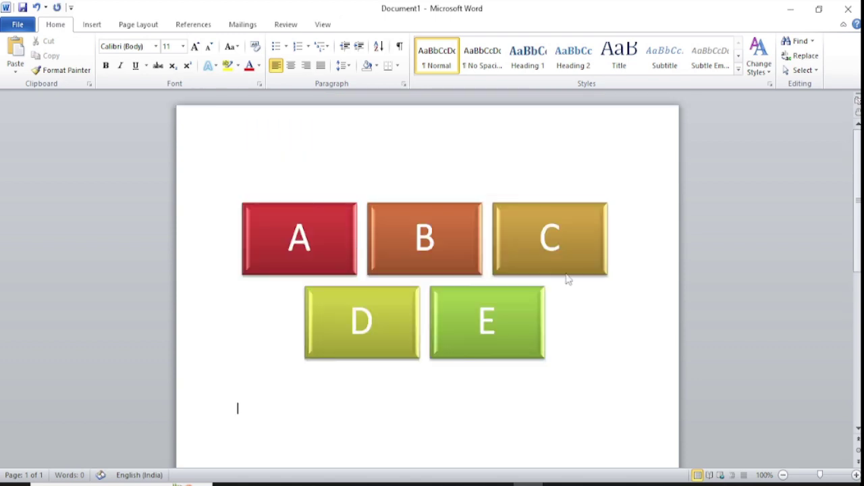
pyautogui.click(452, 227)
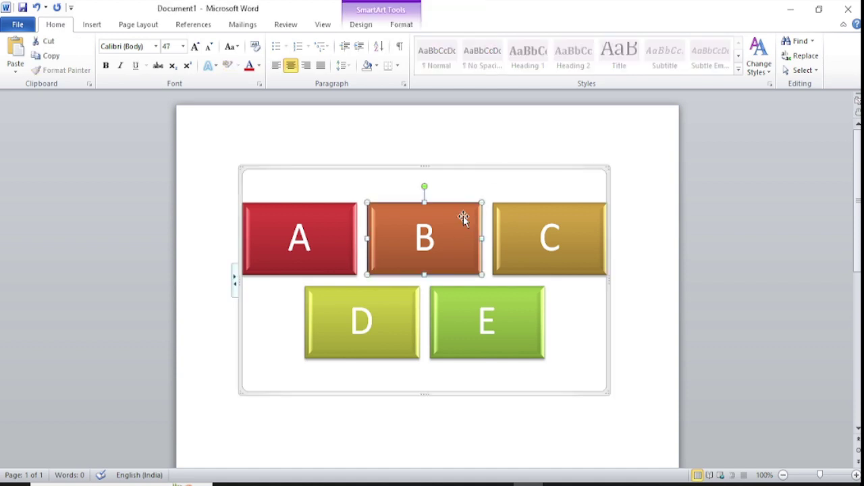
pyautogui.click(444, 167)
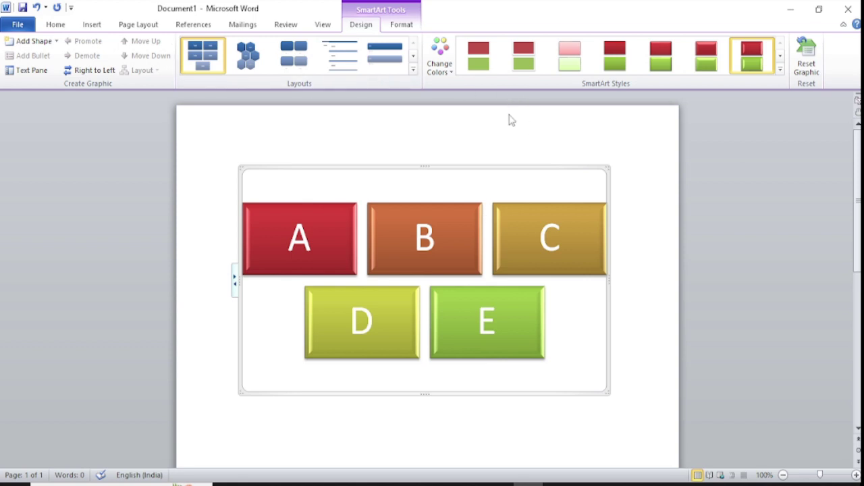
pyautogui.press('Escape')
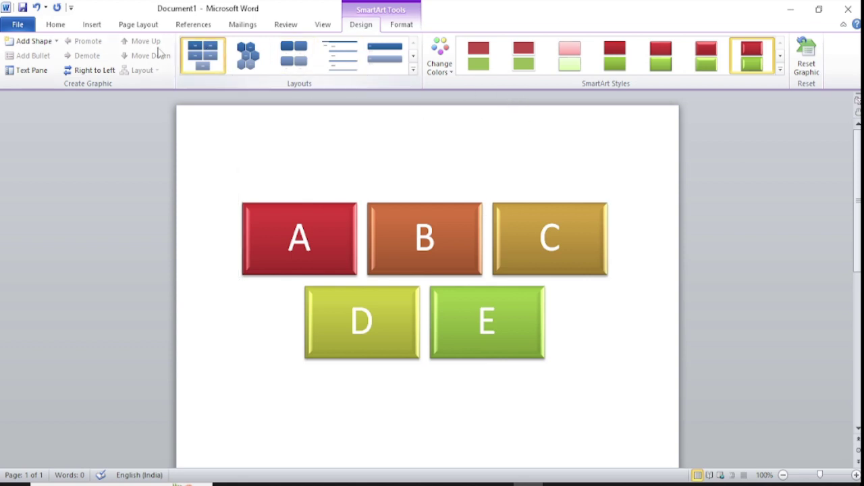
pyautogui.click(382, 207)
pyautogui.press('Delete')
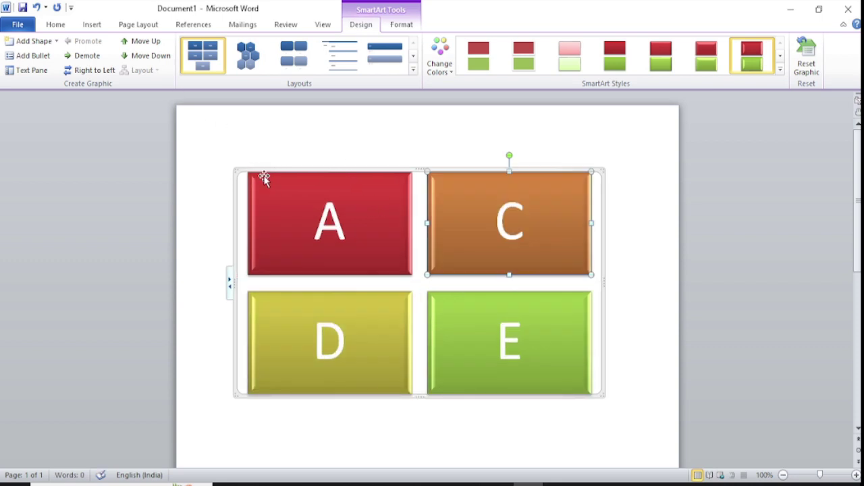
# Step: Delete the remaining blocks with Ctrl+A, then remove the empty SmartArt frame
pyautogui.hotkey('ctrl', 'a')
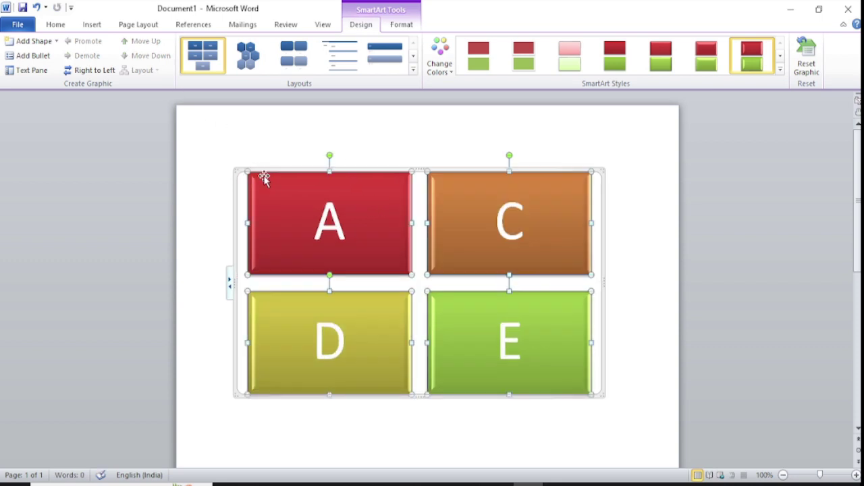
pyautogui.press('Delete')
pyautogui.click(300, 166)
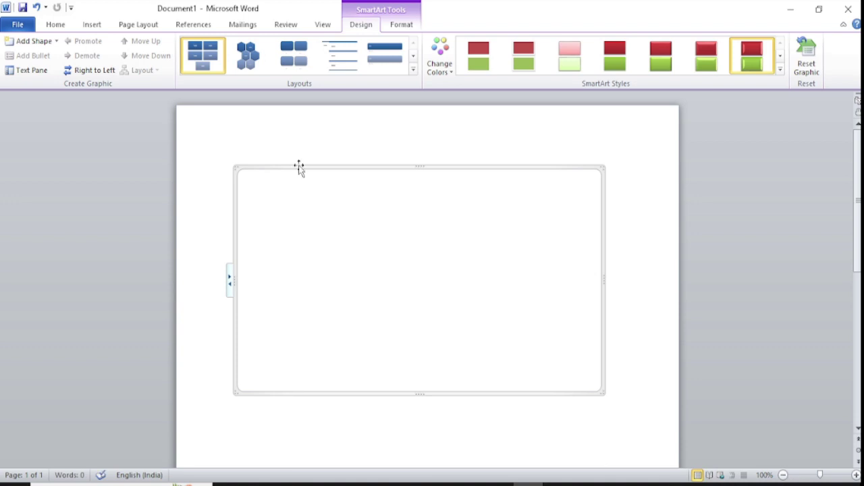
pyautogui.press('Delete')
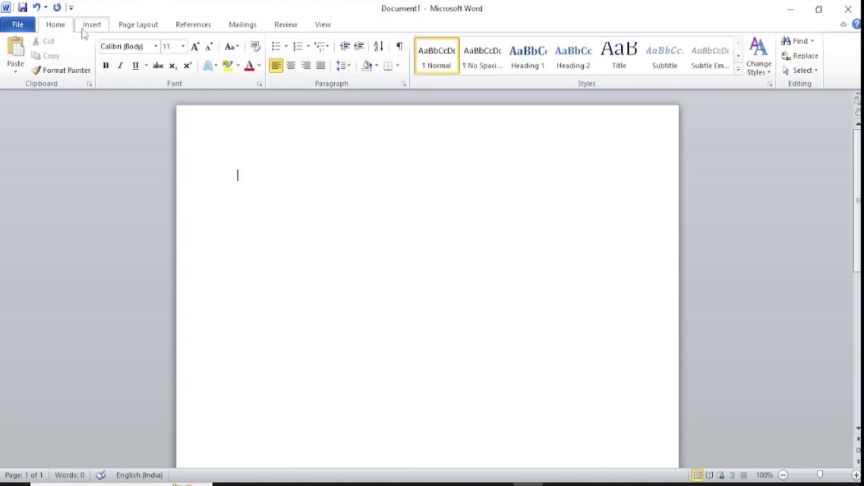
pyautogui.click(83, 27)
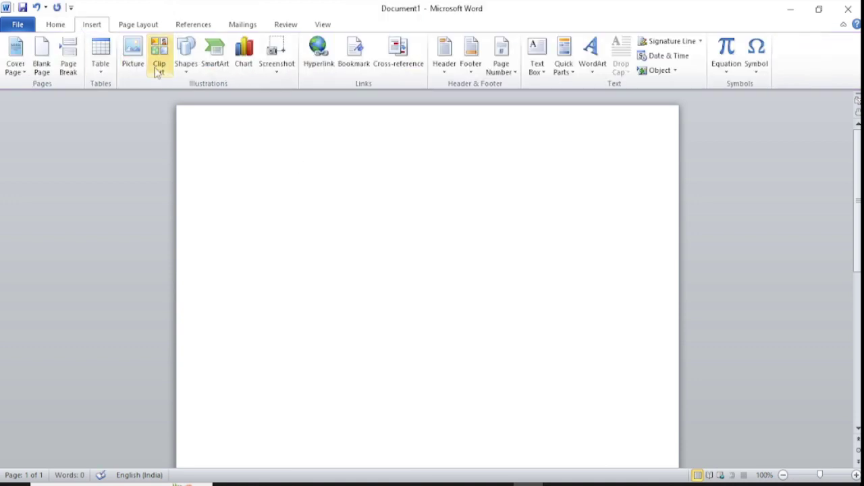
# Step: Insert an Upward Arrow SmartArt graphic from the Process layouts
pyautogui.click(220, 65)
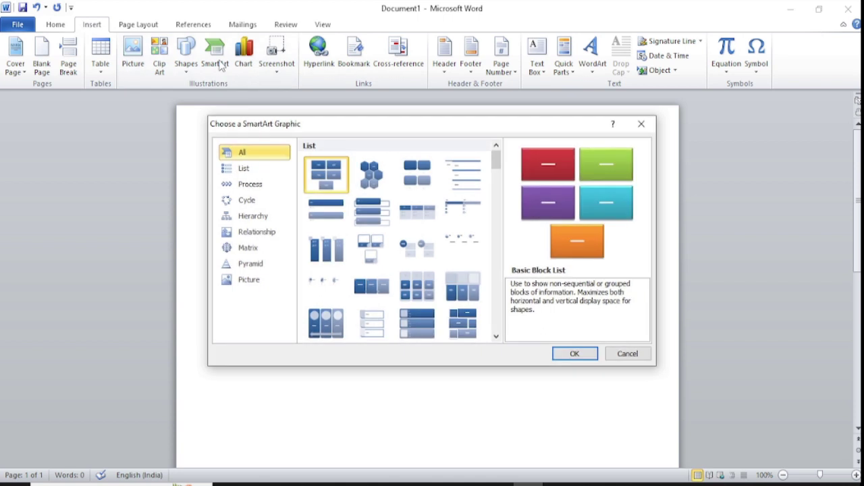
pyautogui.click(265, 192)
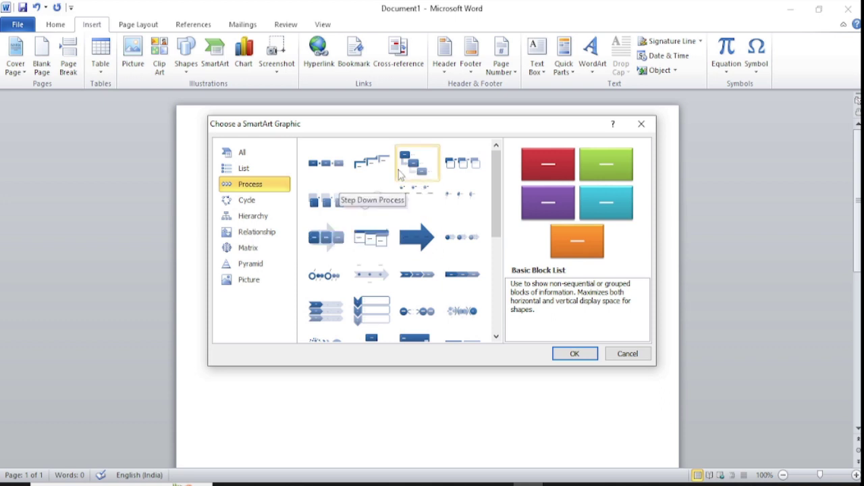
pyautogui.scroll(-5, 399, 174)
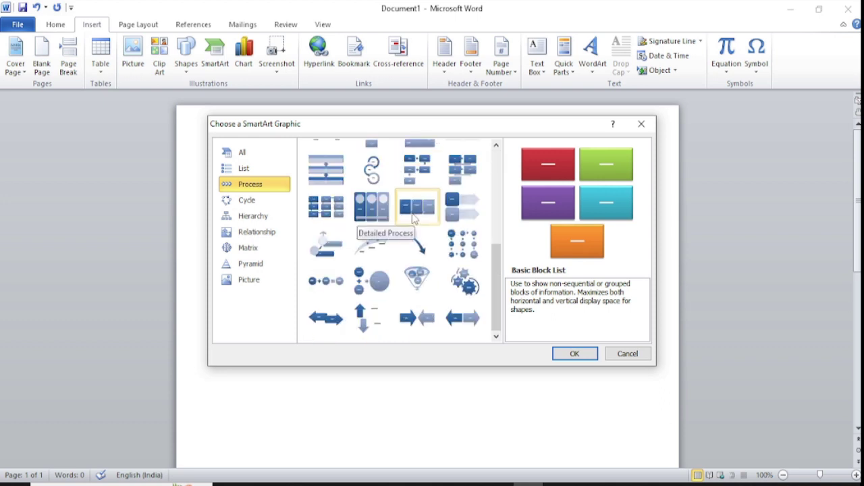
pyautogui.click(393, 247)
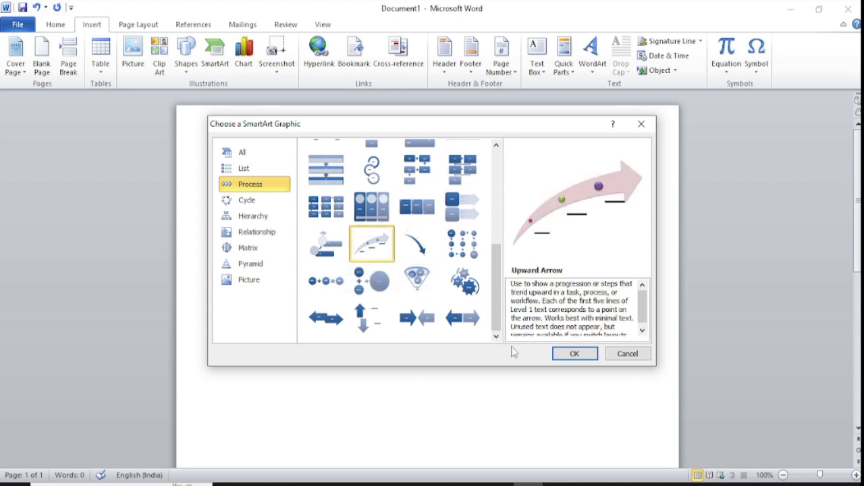
pyautogui.doubleClick(392, 246)
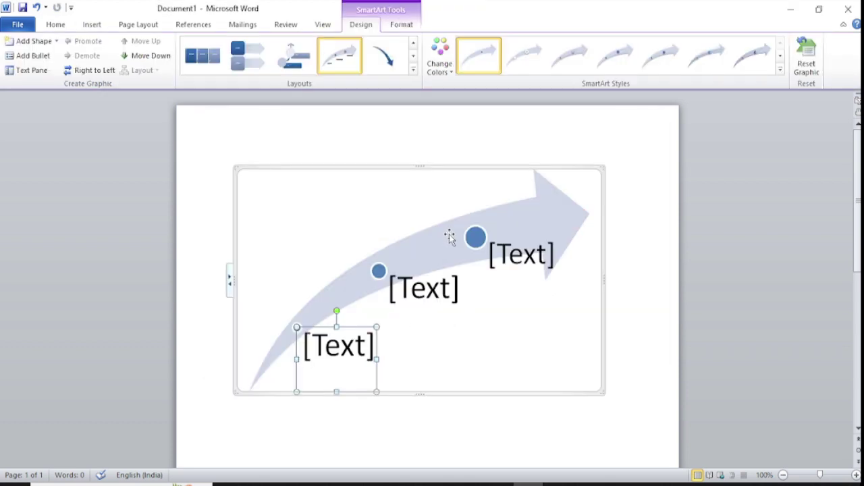
# Step: Type START, GROW and FINISH into the arrow's three placeholders, then reselect the graphic
pyautogui.click(337, 347)
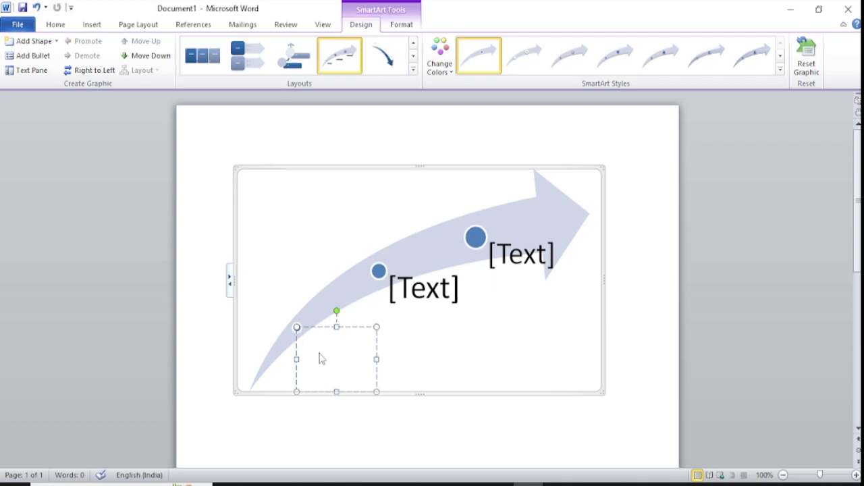
pyautogui.write('STR')
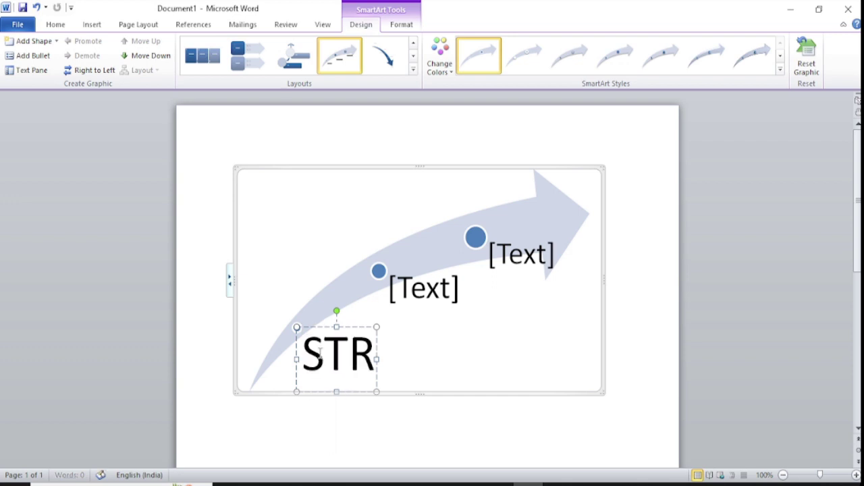
pyautogui.press('BackSpace')
pyautogui.write('A')
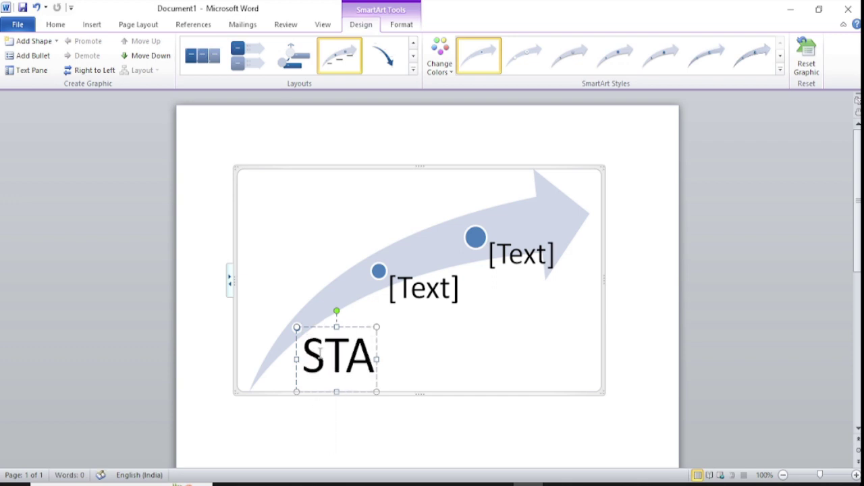
pyautogui.write('RT')
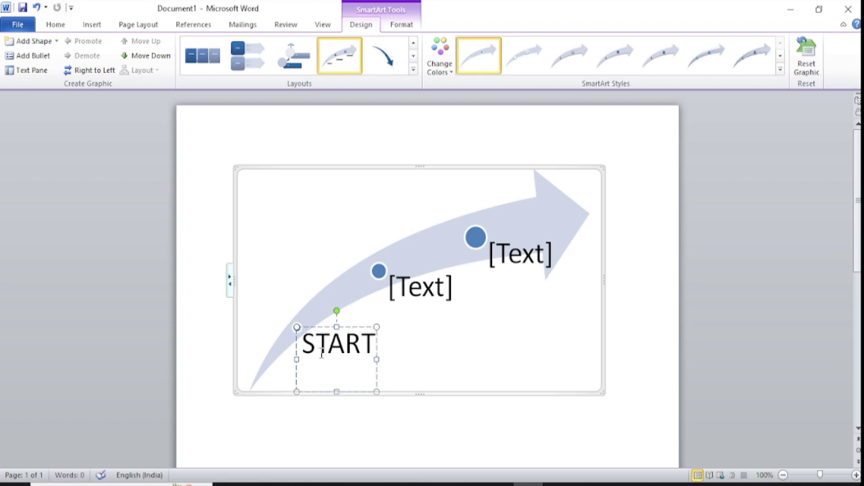
pyautogui.click(436, 285)
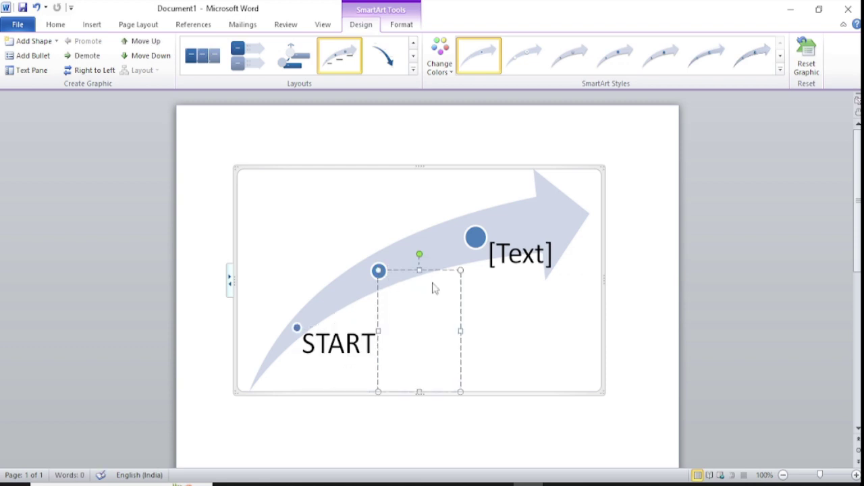
pyautogui.write('G')
pyautogui.write('R')
pyautogui.write('OW')
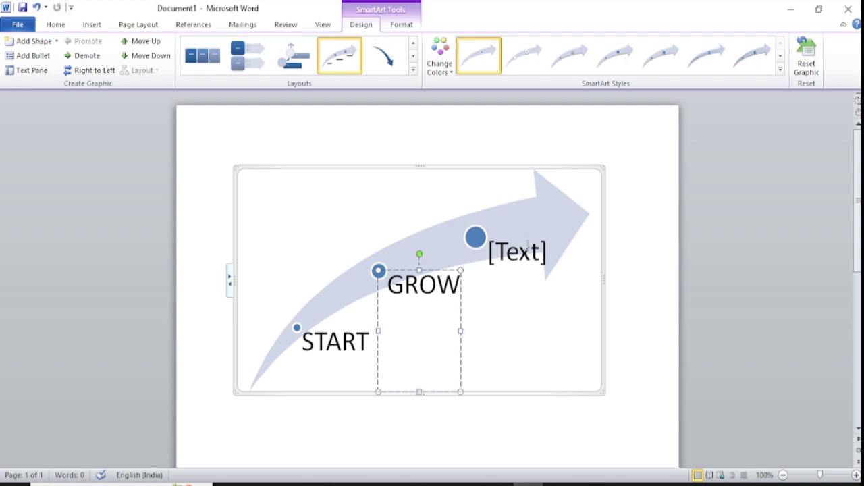
pyautogui.click(526, 248)
pyautogui.write('FI')
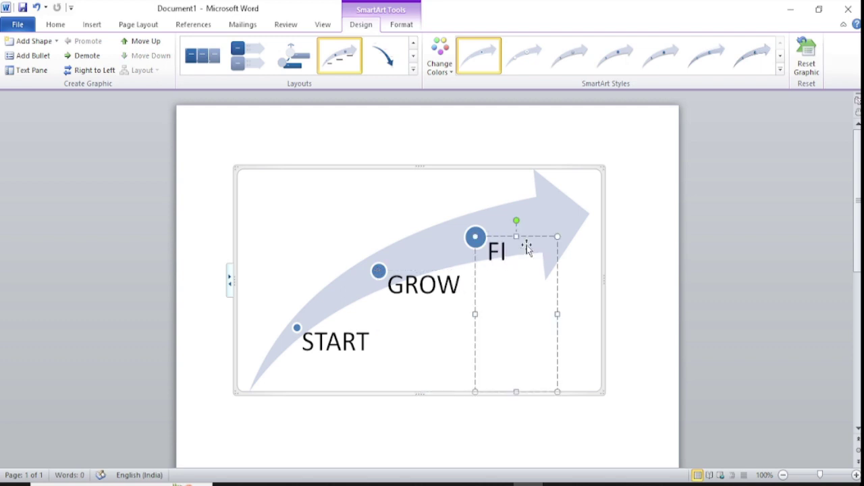
pyautogui.write('NISH')
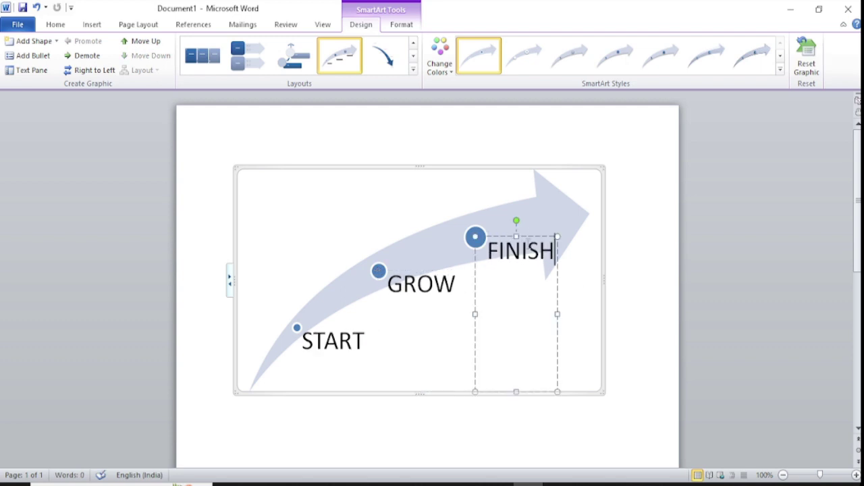
pyautogui.click(615, 291)
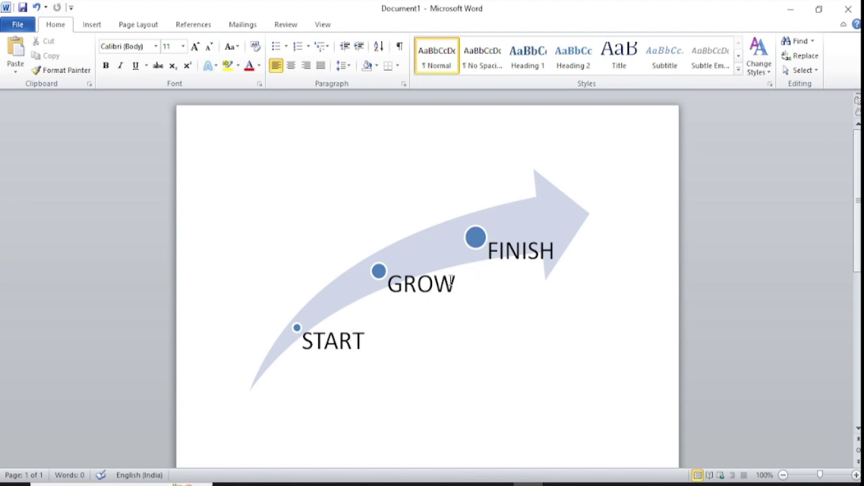
pyautogui.click(540, 273)
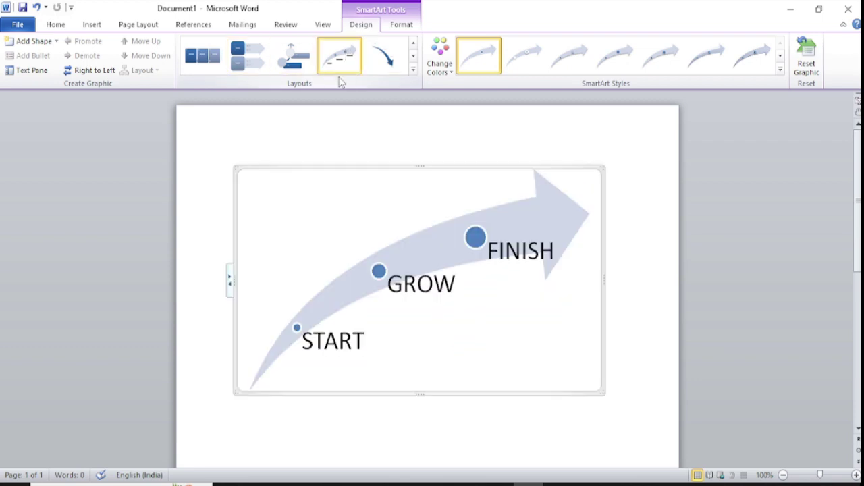
# Step: Recolour the arrow graphic with the pink accent scheme, then delete it from the page
pyautogui.click(440, 57)
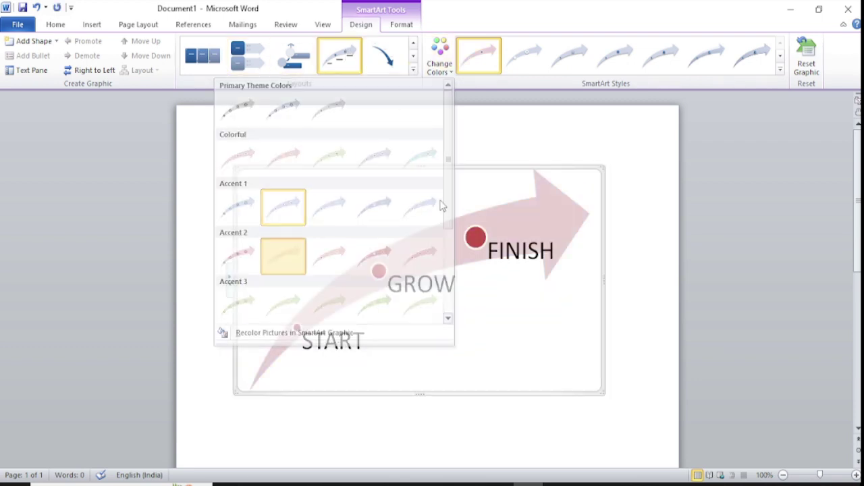
pyautogui.click(283, 254)
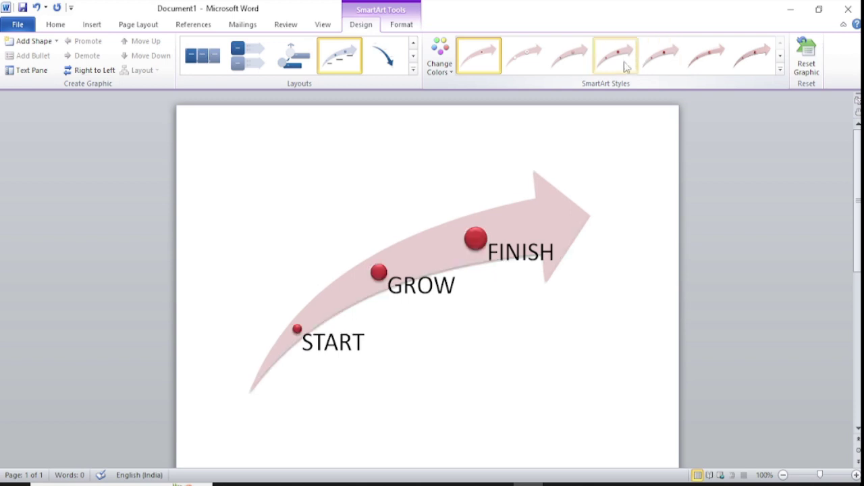
pyautogui.click(616, 230)
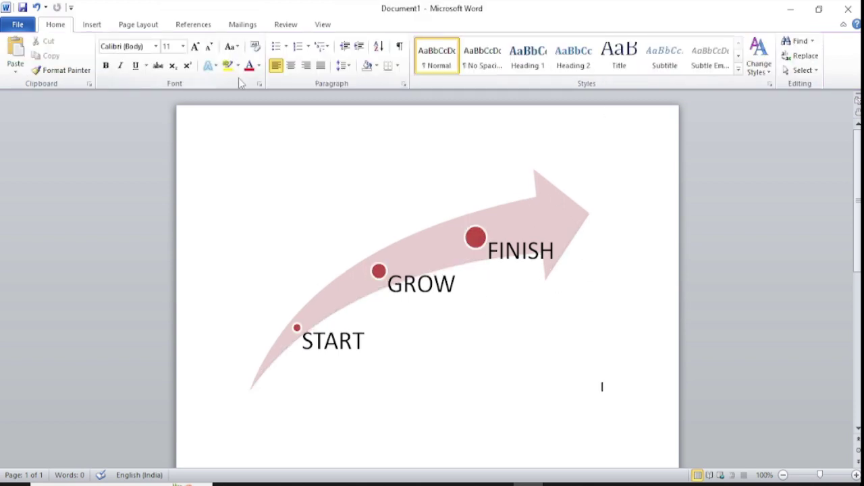
pyautogui.hotkey('ctrl', 'a')
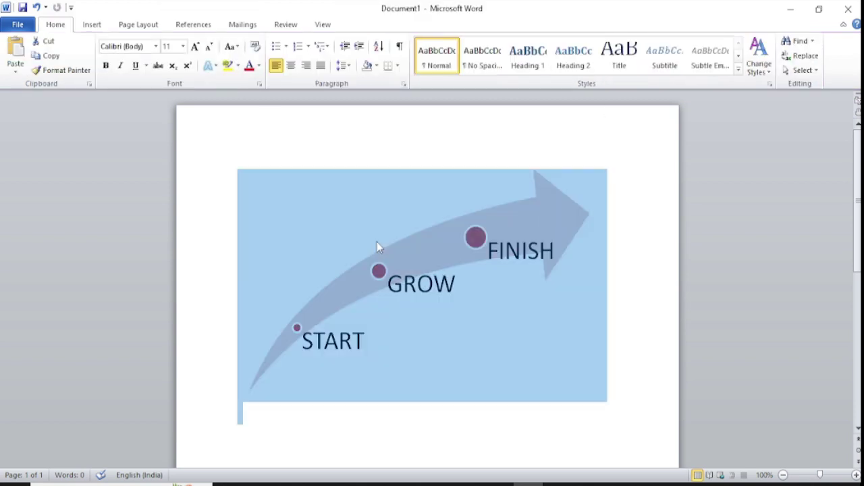
pyautogui.press('Delete')
pyautogui.click(92, 25)
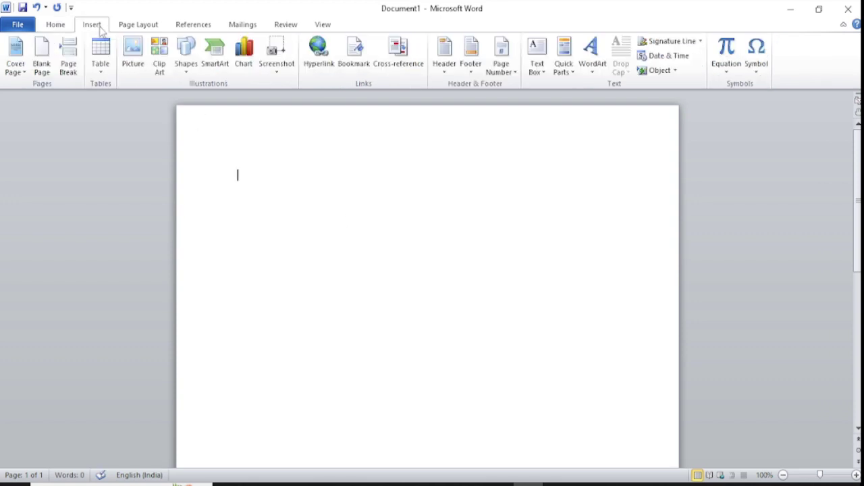
pyautogui.click(186, 64)
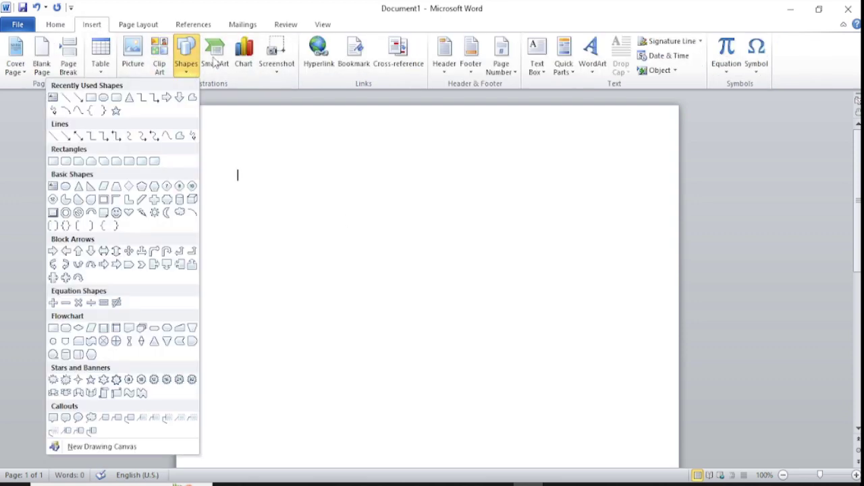
pyautogui.click(214, 58)
pyautogui.click(259, 187)
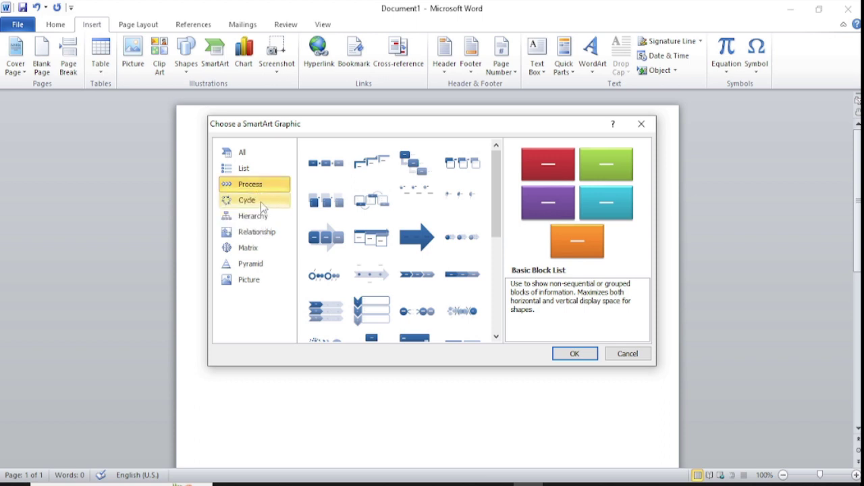
pyautogui.click(261, 202)
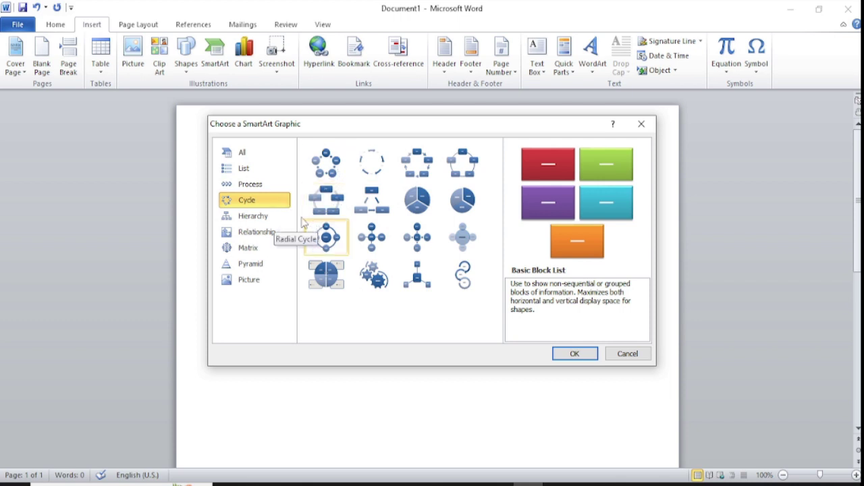
pyautogui.click(332, 167)
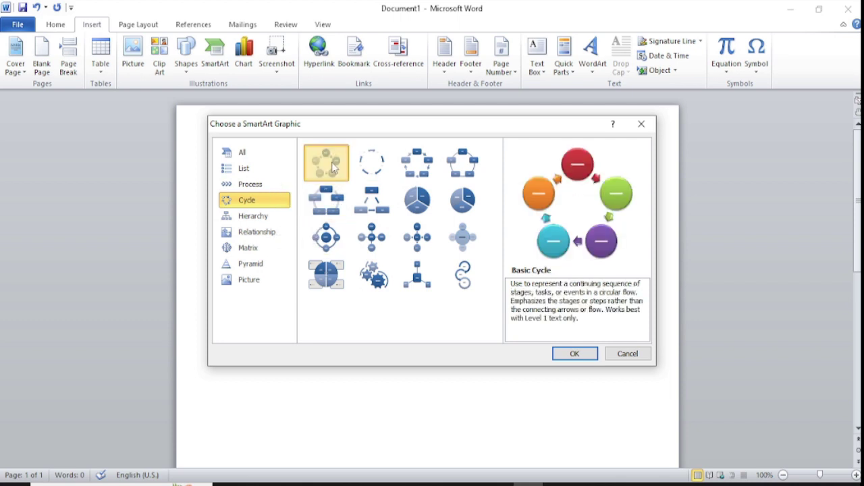
pyautogui.click(574, 355)
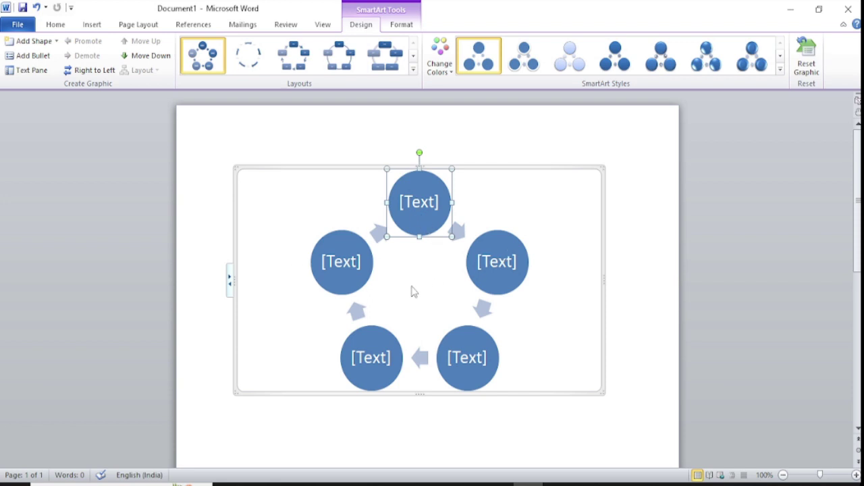
pyautogui.click(385, 356)
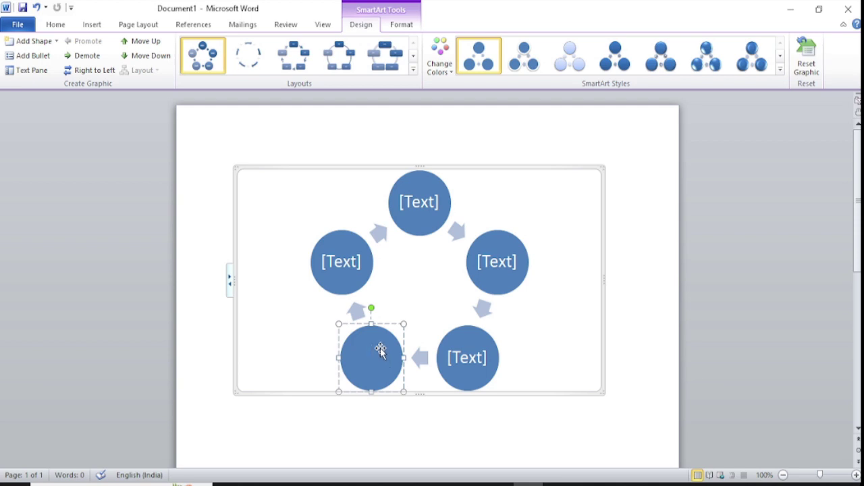
pyautogui.click(94, 25)
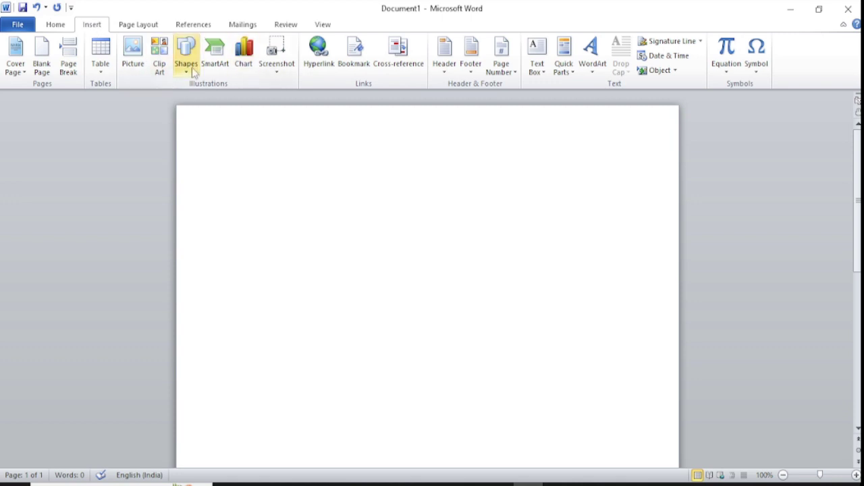
# Step: Pick the Organization Chart layout from the SmartArt Hierarchy category
pyautogui.click(215, 56)
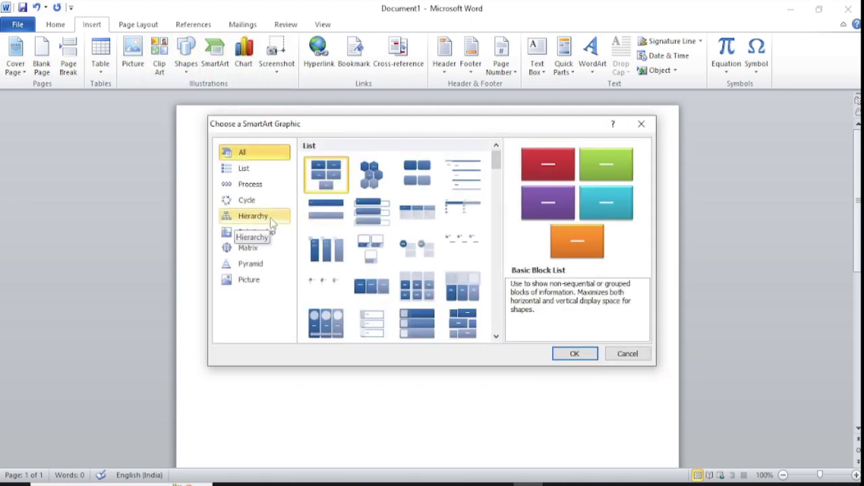
pyautogui.click(270, 218)
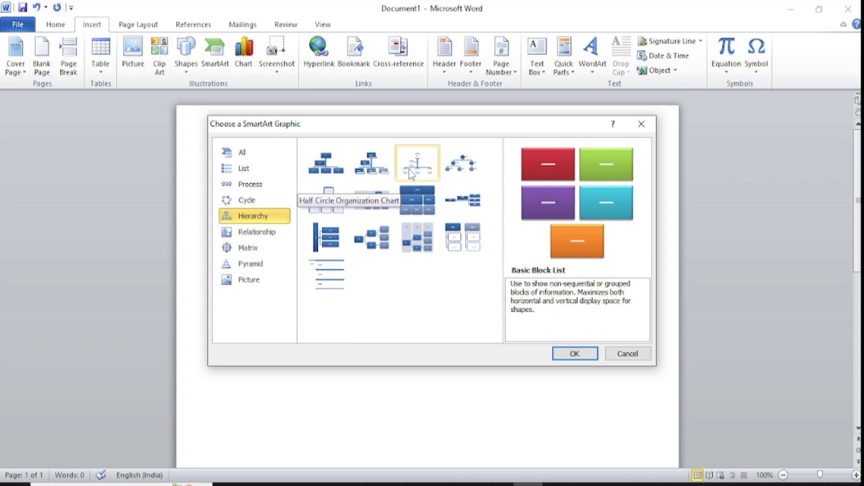
pyautogui.click(410, 172)
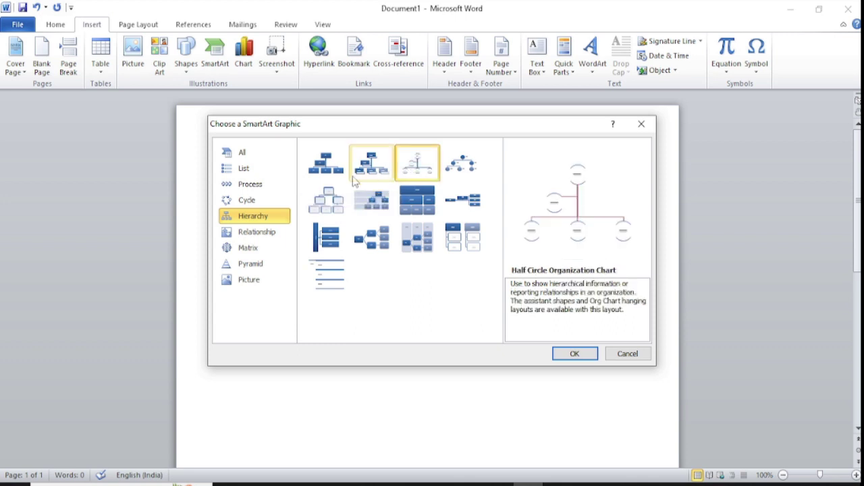
pyautogui.click(338, 174)
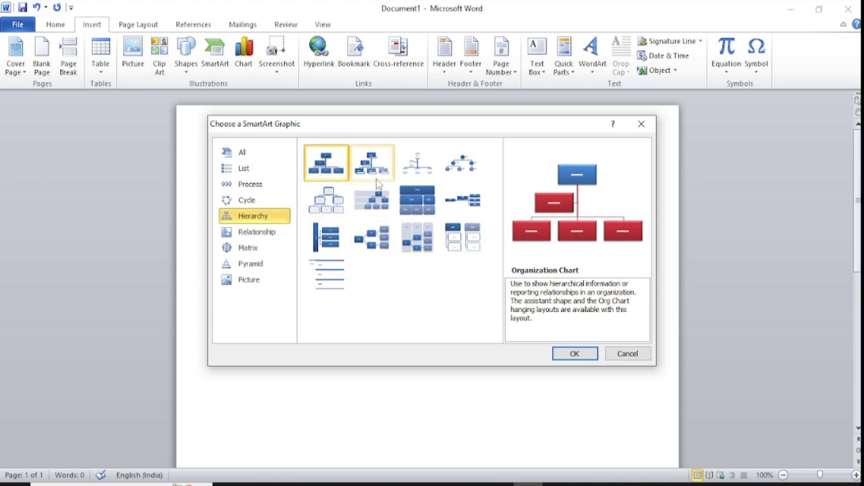
# Step: Insert the Organization Chart and label its boxes PM, FM and DM
pyautogui.click(577, 356)
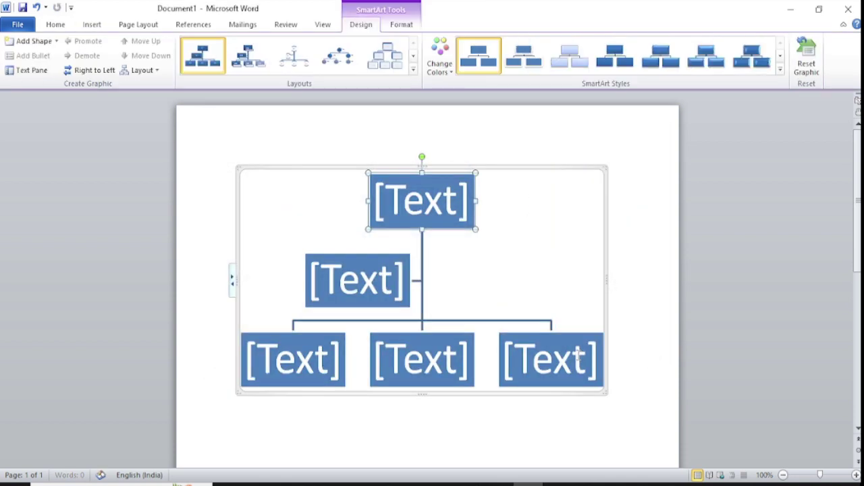
pyautogui.click(436, 209)
pyautogui.write('P')
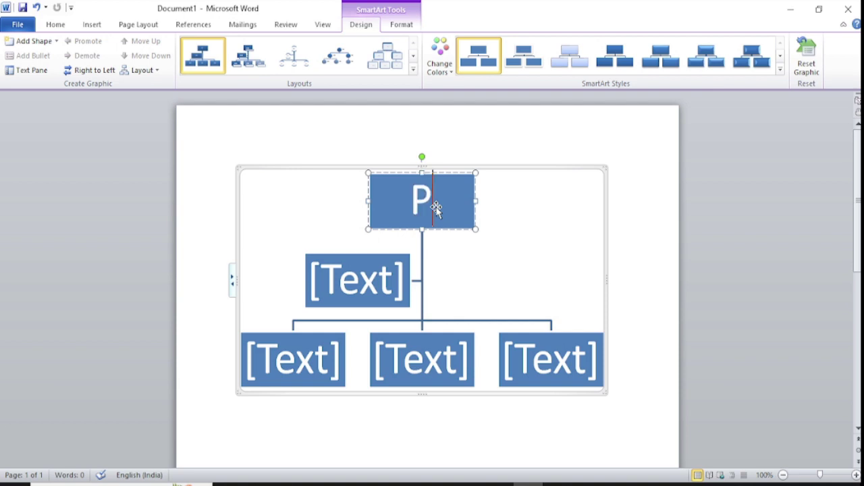
pyautogui.write('M')
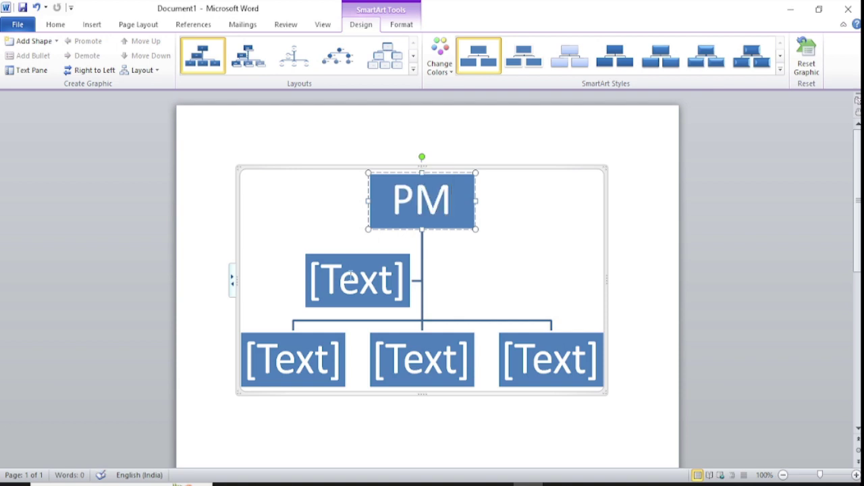
pyautogui.click(349, 278)
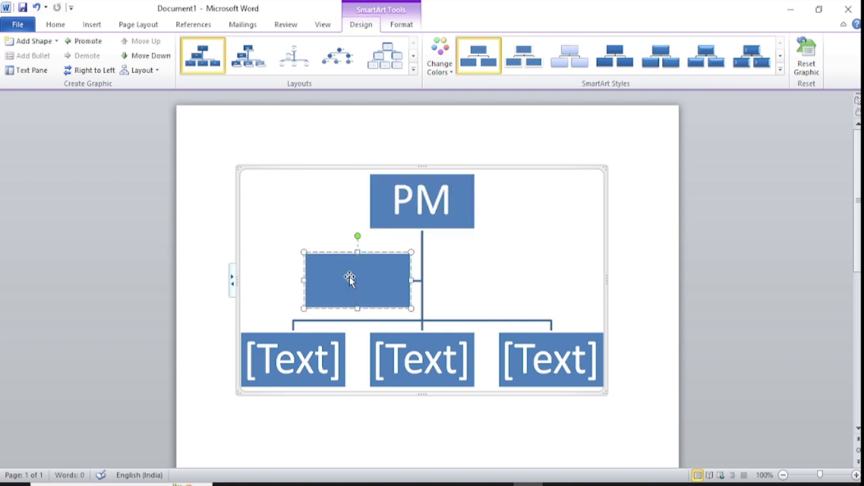
pyautogui.write('FM')
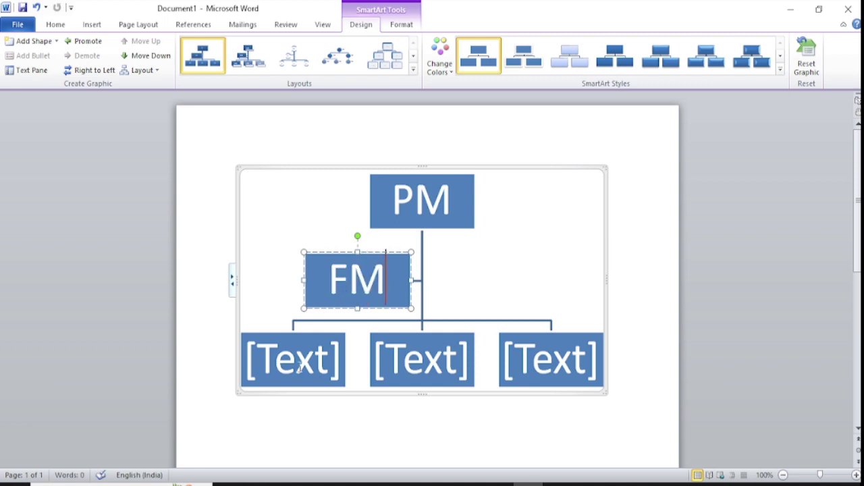
pyautogui.click(292, 365)
pyautogui.write('D')
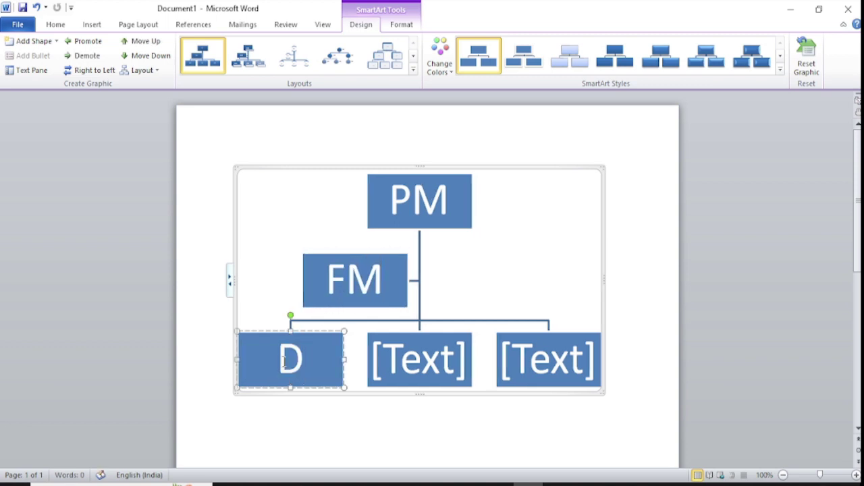
pyautogui.write('M')
# Step: Label the remaining bottom boxes RM and AM, then select the top PM box
pyautogui.click(426, 349)
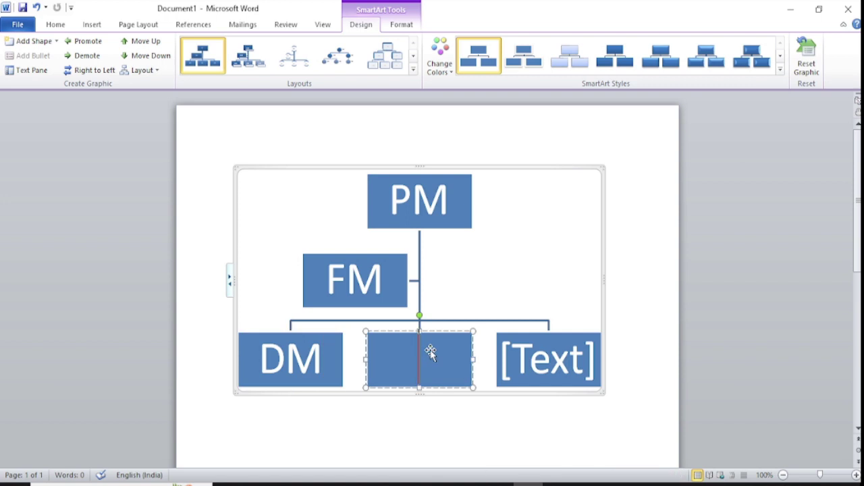
pyautogui.write('RW')
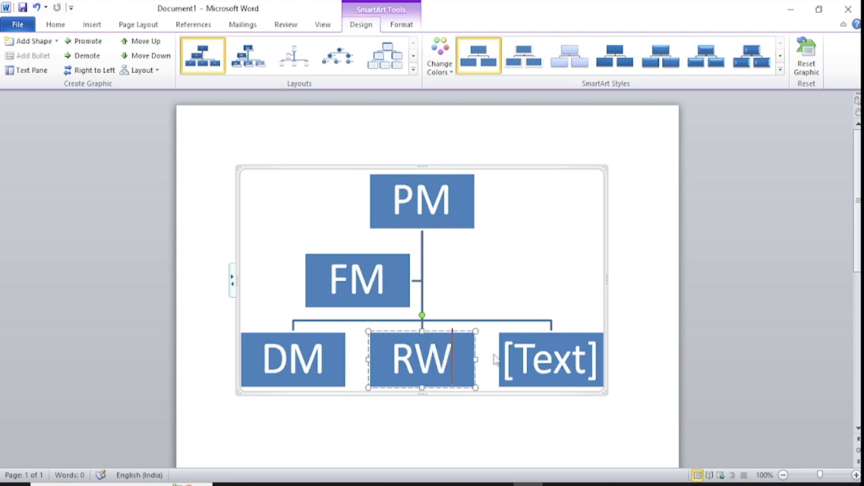
pyautogui.press('BackSpace')
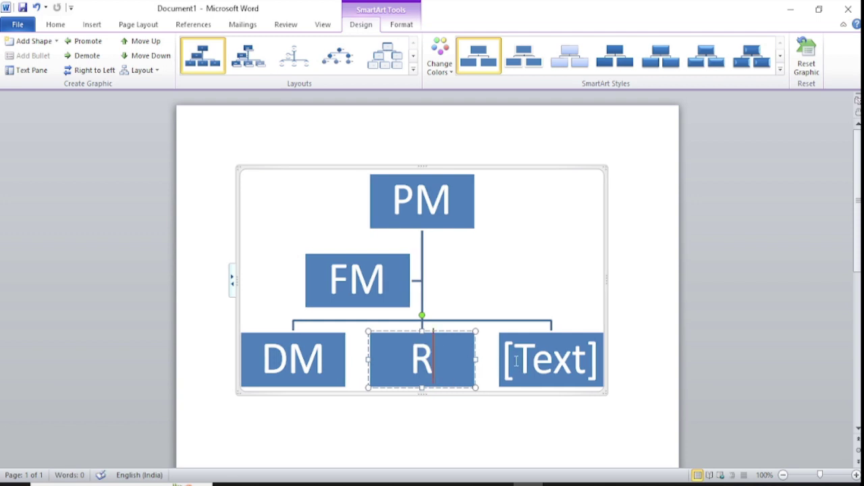
pyautogui.write('M')
pyautogui.click(553, 370)
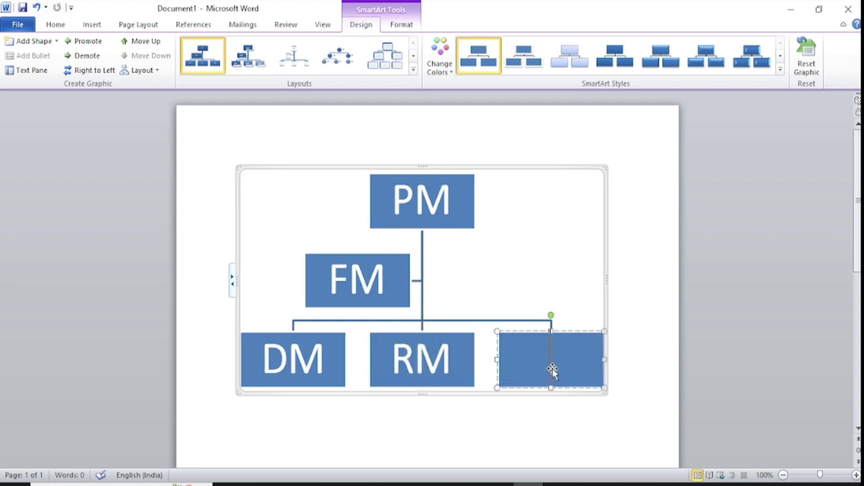
pyautogui.write('AM')
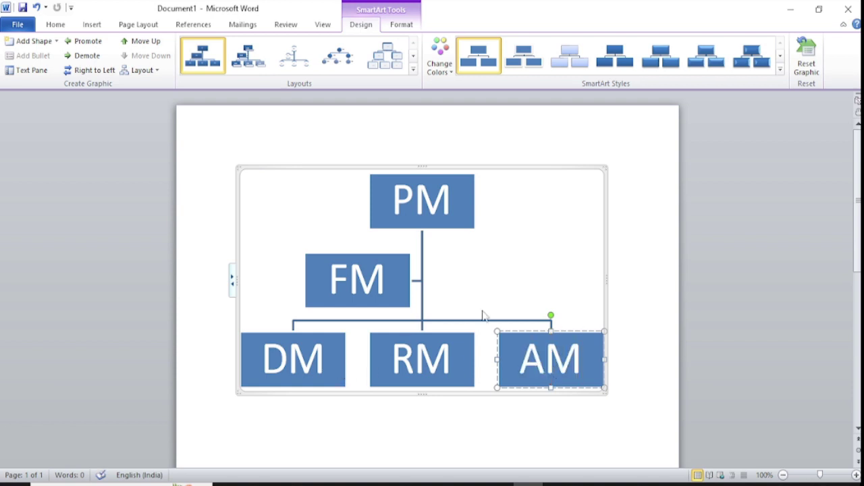
pyautogui.click(622, 283)
pyautogui.click(459, 196)
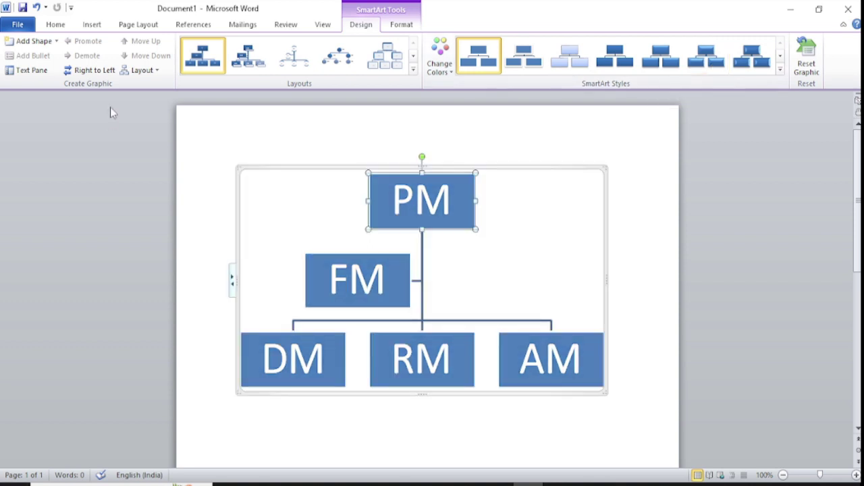
# Step: Open and cancel the SmartArt chooser, then delete the PM–FM–DM–RM–AM organization chart
pyautogui.click(128, 25)
pyautogui.click(98, 26)
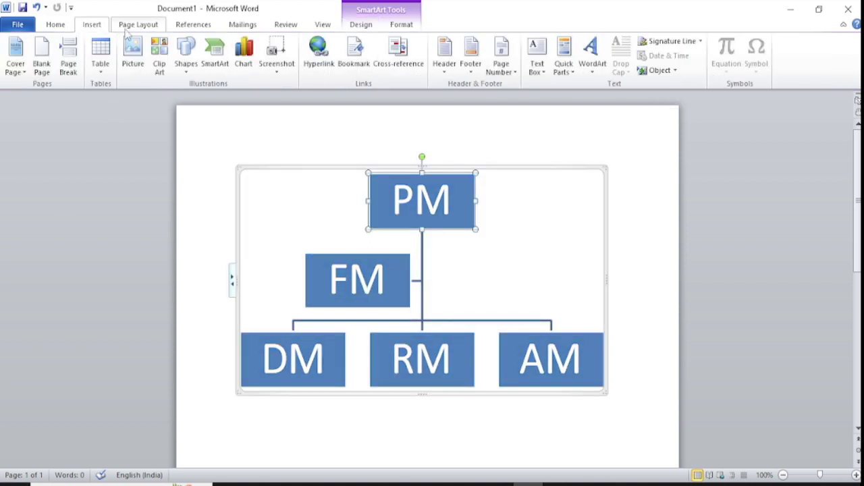
pyautogui.click(223, 71)
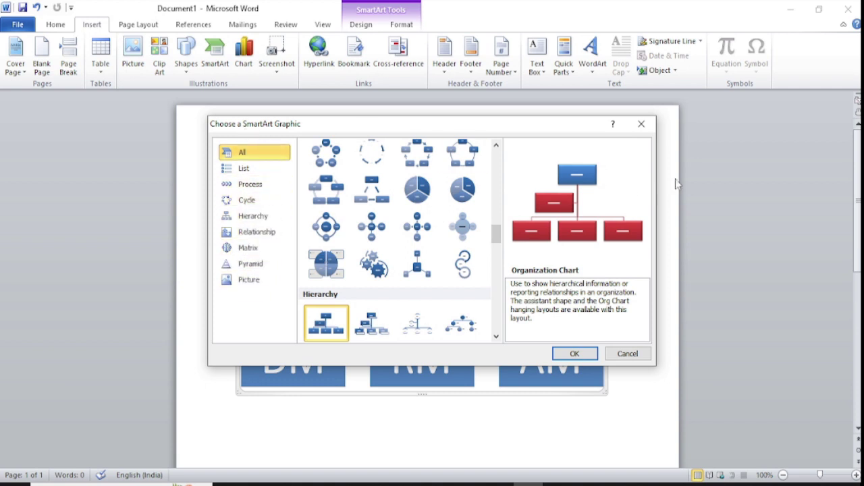
pyautogui.click(642, 125)
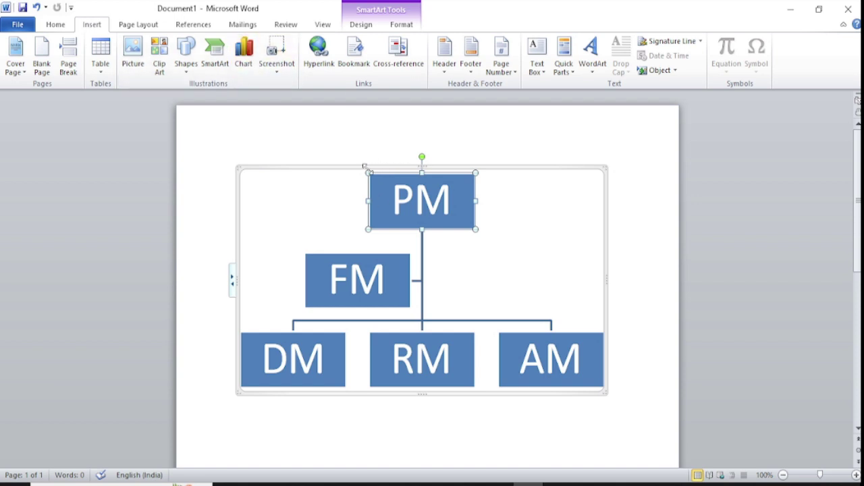
pyautogui.click(365, 168)
pyautogui.press('Delete')
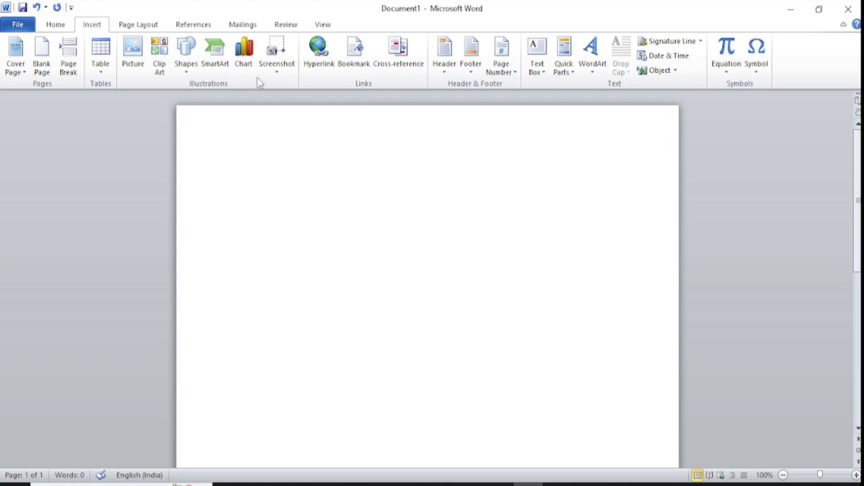
# Step: Cancel the Insert Chart window and bring up the Pens ink tools
pyautogui.click(233, 70)
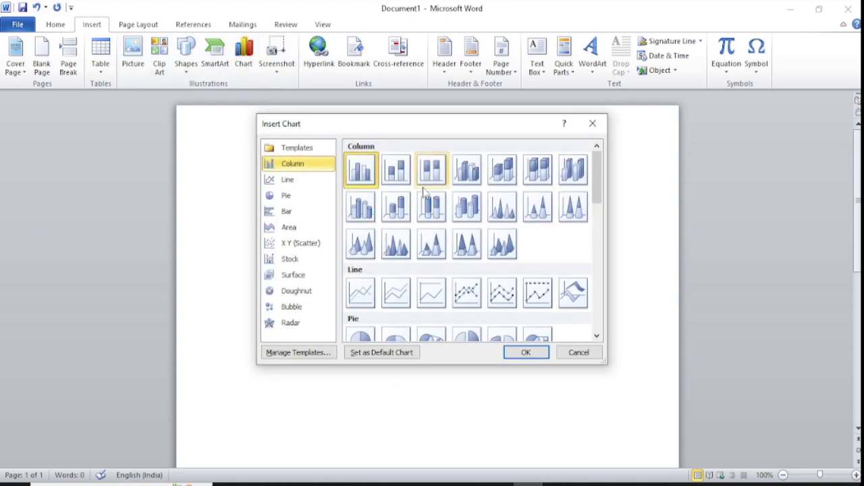
pyautogui.click(592, 123)
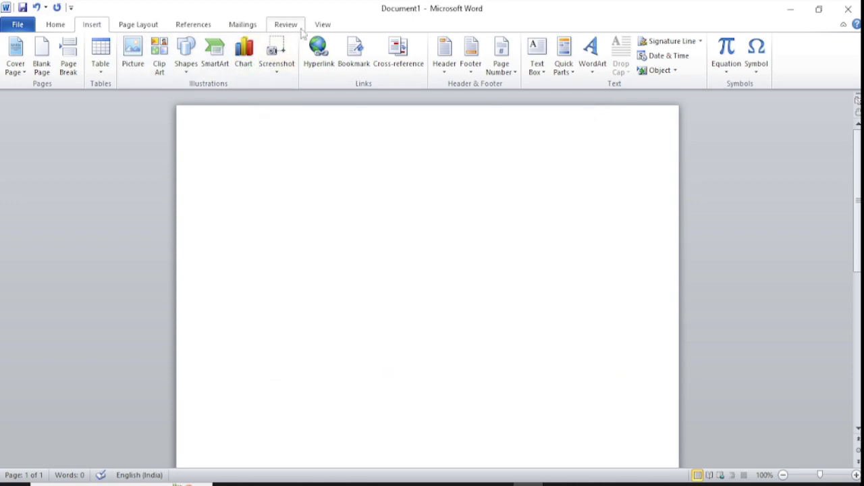
pyautogui.click(320, 27)
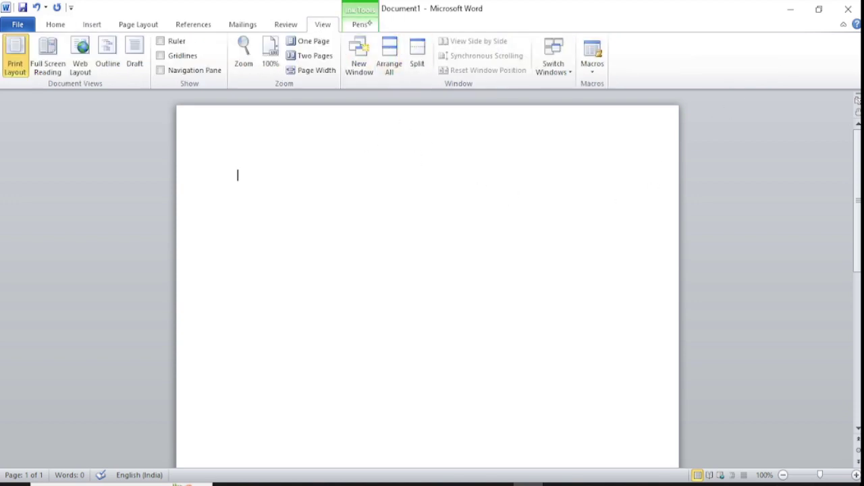
pyautogui.click(359, 24)
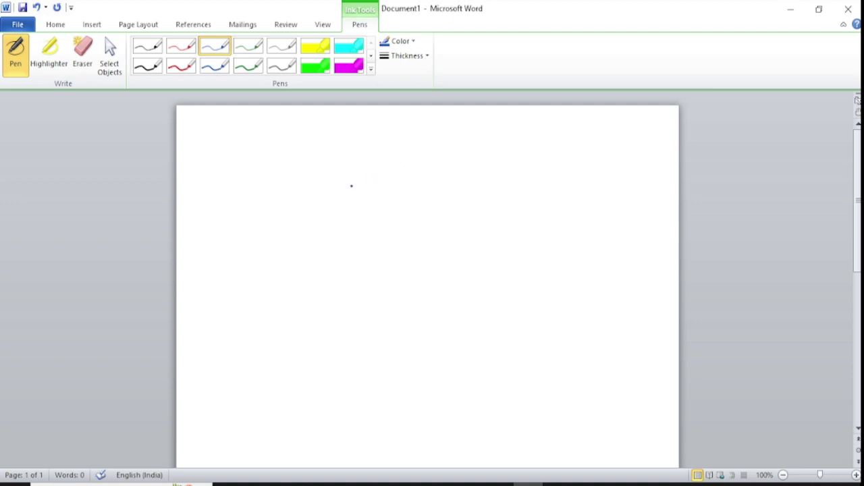
# Step: Handwrite the numbered labels 1) to 5) down the page in blue ink
pyautogui.moveTo(344, 173)
pyautogui.mouseDown()
pyautogui.moveTo(341, 195)
pyautogui.moveTo(355, 164)
pyautogui.moveTo(347, 208)
pyautogui.moveTo(374, 238)
pyautogui.mouseUp()
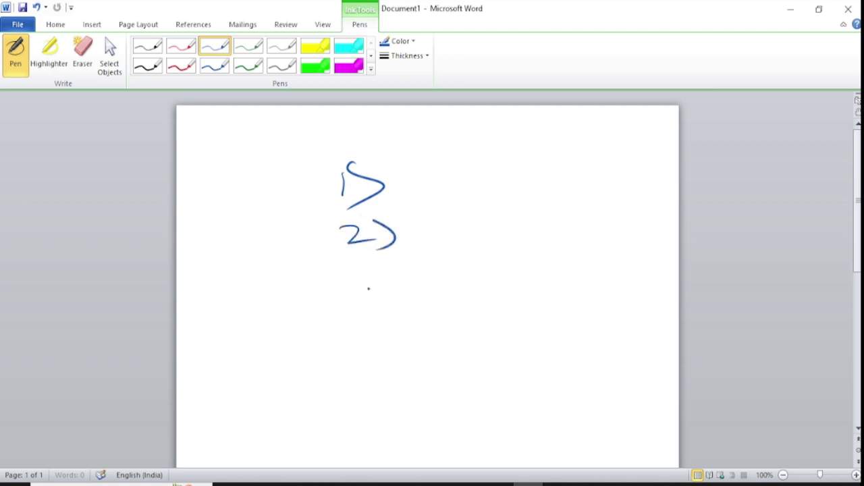
pyautogui.moveTo(337, 279)
pyautogui.mouseDown()
pyautogui.moveTo(338, 300)
pyautogui.moveTo(360, 299)
pyautogui.moveTo(389, 324)
pyautogui.moveTo(390, 344)
pyautogui.moveTo(365, 383)
pyautogui.mouseUp()
pyautogui.moveTo(393, 358)
pyautogui.mouseDown()
pyautogui.moveTo(390, 389)
pyautogui.moveTo(413, 427)
pyautogui.mouseUp()
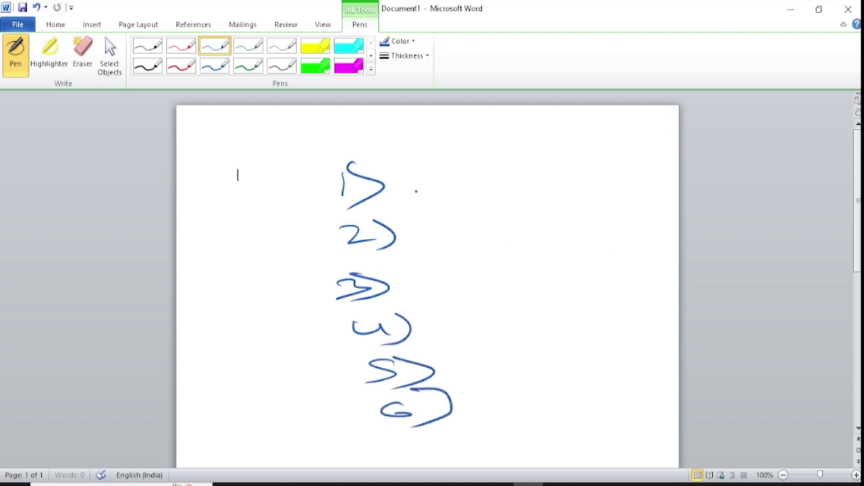
# Step: Handwrite the months Jan, Feb, Mar, Apr, May and Jun beside the numbers
pyautogui.moveTo(370, 165)
pyautogui.mouseDown()
pyautogui.moveTo(425, 185)
pyautogui.moveTo(456, 179)
pyautogui.mouseUp()
pyautogui.moveTo(468, 177)
pyautogui.mouseDown()
pyautogui.moveTo(496, 168)
pyautogui.moveTo(534, 178)
pyautogui.mouseUp()
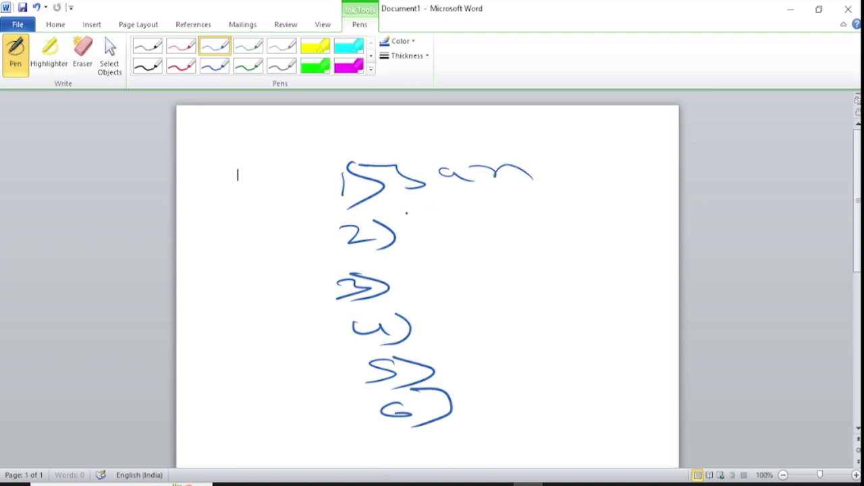
pyautogui.moveTo(420, 213); pyautogui.dragTo(424, 235)
pyautogui.moveTo(426, 214)
pyautogui.mouseDown()
pyautogui.moveTo(508, 218)
pyautogui.moveTo(537, 207)
pyautogui.moveTo(518, 217)
pyautogui.mouseUp()
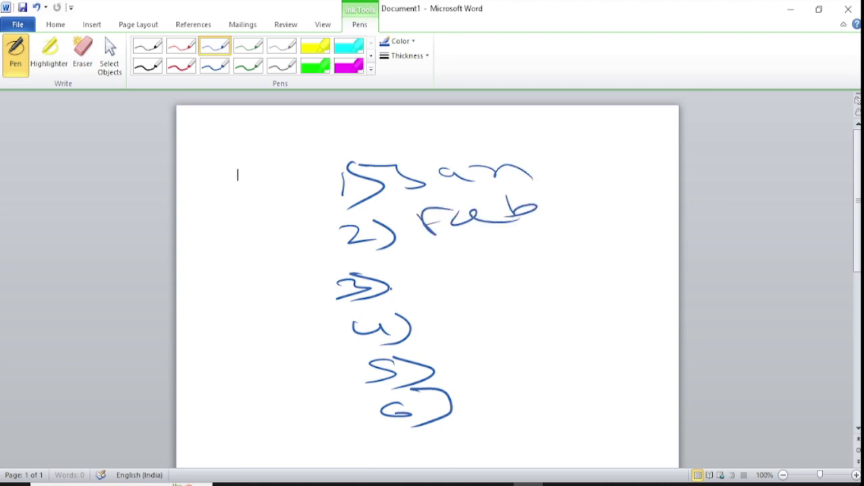
pyautogui.moveTo(412, 275)
pyautogui.mouseDown()
pyautogui.moveTo(465, 274)
pyautogui.moveTo(532, 258)
pyautogui.mouseUp()
pyautogui.moveTo(407, 343); pyautogui.dragTo(445, 327)
pyautogui.moveTo(466, 327); pyautogui.dragTo(524, 305)
pyautogui.moveTo(441, 348); pyautogui.dragTo(562, 345)
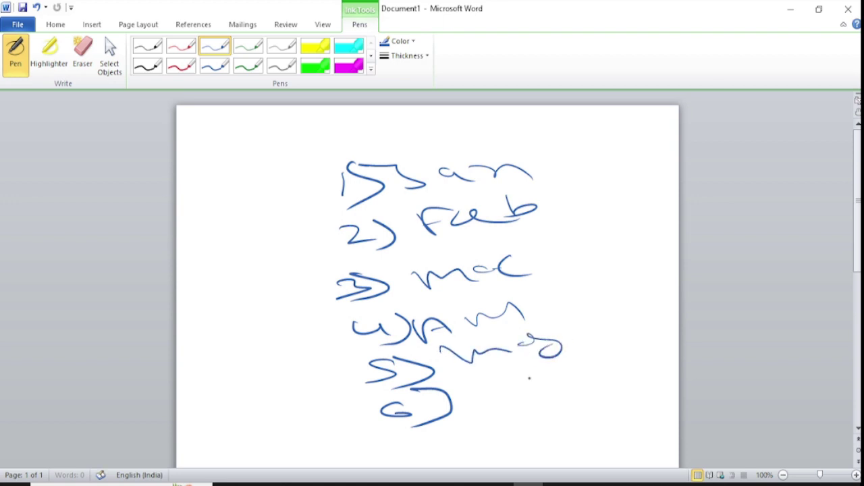
pyautogui.moveTo(461, 371); pyautogui.dragTo(497, 388)
pyautogui.moveTo(510, 385); pyautogui.dragTo(580, 386)
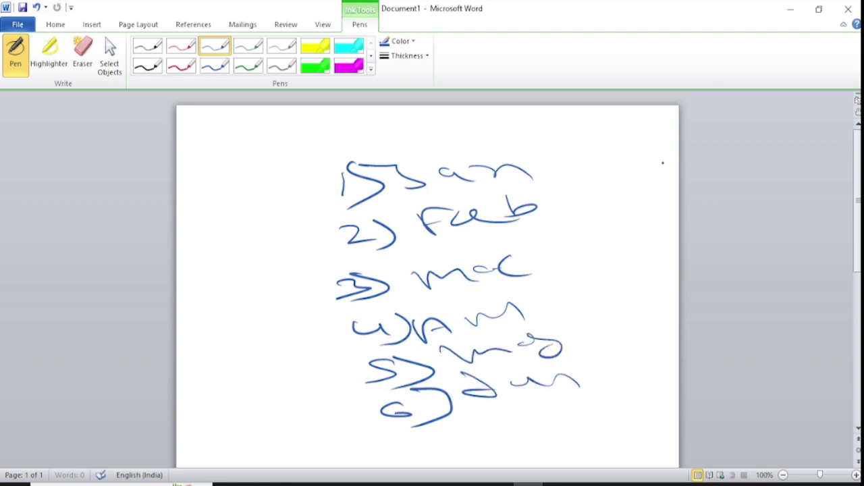
# Step: Write a figure beside each month, including 2000 for Apr, and underline the list
pyautogui.moveTo(556, 163); pyautogui.dragTo(678, 145)
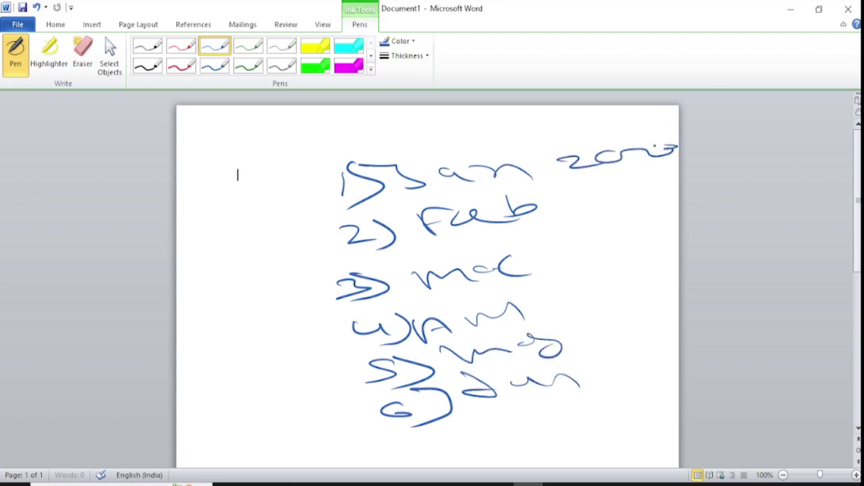
pyautogui.moveTo(568, 201); pyautogui.dragTo(617, 213)
pyautogui.moveTo(646, 199); pyautogui.dragTo(678, 192)
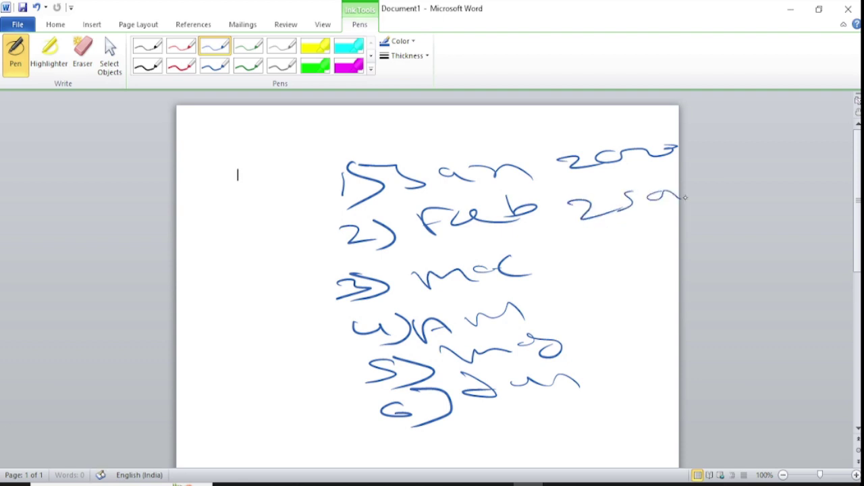
pyautogui.moveTo(602, 247)
pyautogui.mouseDown()
pyautogui.moveTo(600, 266)
pyautogui.moveTo(679, 234)
pyautogui.mouseUp()
pyautogui.moveTo(552, 306); pyautogui.dragTo(675, 282)
pyautogui.moveTo(586, 332)
pyautogui.mouseDown()
pyautogui.moveTo(587, 349)
pyautogui.moveTo(680, 320)
pyautogui.mouseUp()
pyautogui.moveTo(585, 362); pyautogui.dragTo(608, 368)
pyautogui.moveTo(632, 358); pyautogui.dragTo(610, 378)
pyautogui.moveTo(675, 353); pyautogui.dragTo(653, 358)
pyautogui.click(522, 365)
pyautogui.moveTo(520, 415); pyautogui.dragTo(630, 400)
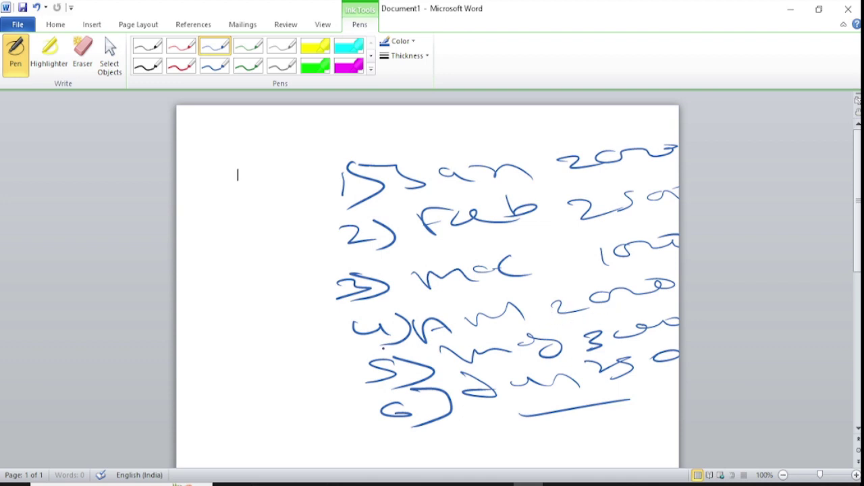
pyautogui.moveTo(321, 323)
pyautogui.mouseDown()
pyautogui.moveTo(319, 339)
pyautogui.moveTo(443, 348)
pyautogui.mouseUp()
# Step: Sketch graph axes with tick marks and a rising line over the month list
pyautogui.moveTo(261, 333); pyautogui.dragTo(384, 316)
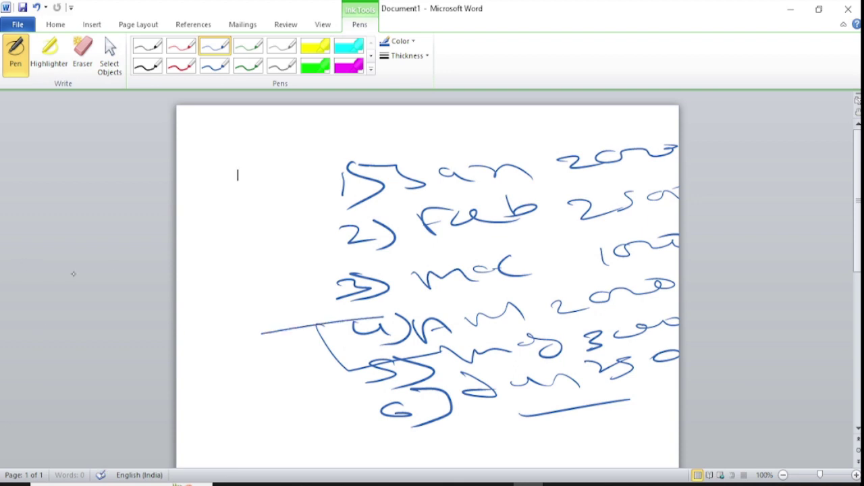
pyautogui.moveTo(235, 178); pyautogui.dragTo(432, 259)
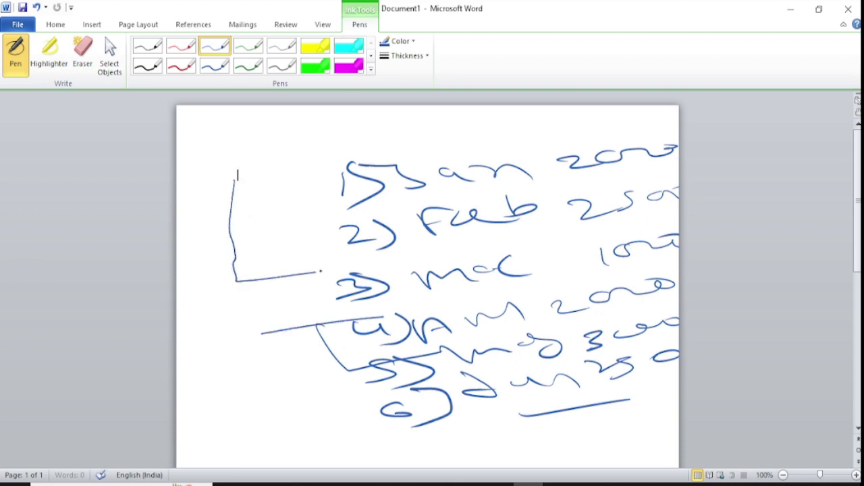
pyautogui.moveTo(263, 282)
pyautogui.mouseDown()
pyautogui.moveTo(264, 297)
pyautogui.moveTo(289, 295)
pyautogui.mouseUp()
pyautogui.moveTo(282, 283); pyautogui.dragTo(368, 273)
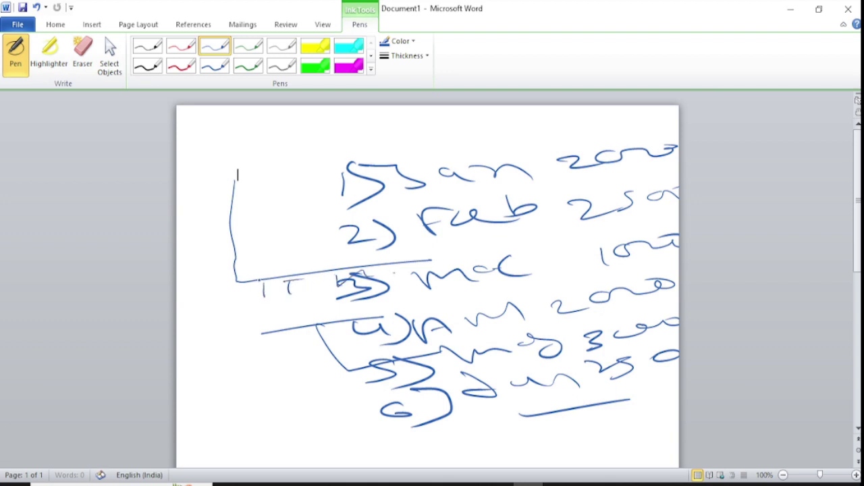
pyautogui.moveTo(266, 274); pyautogui.dragTo(415, 195)
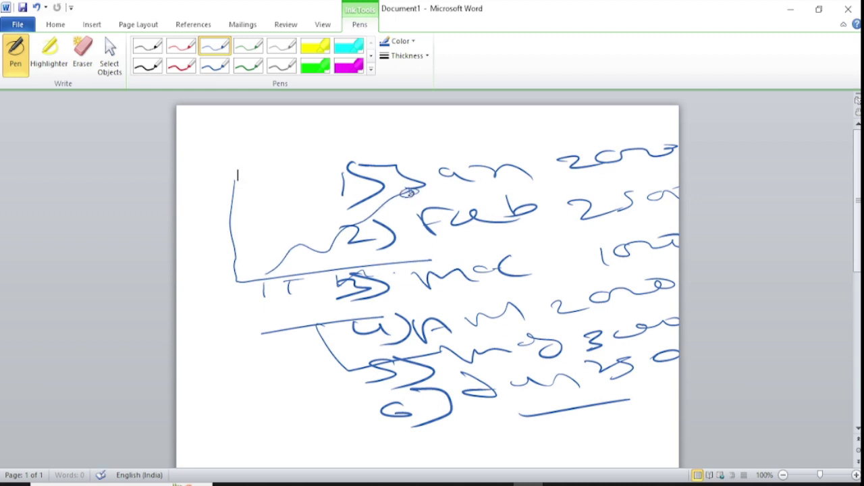
# Step: Add a dashed guide line, circle the peak, loop the figures and strike one through
pyautogui.moveTo(225, 211); pyautogui.dragTo(473, 193)
pyautogui.moveTo(411, 206); pyautogui.dragTo(428, 203)
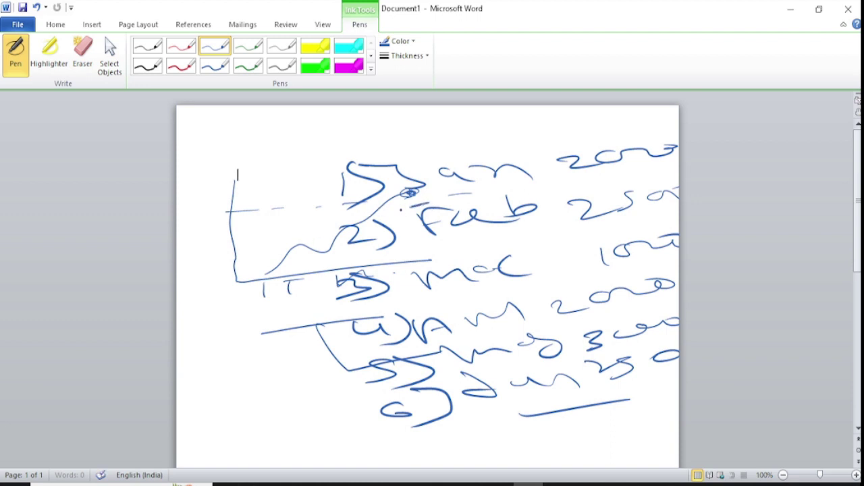
pyautogui.moveTo(417, 189); pyautogui.dragTo(403, 185)
pyautogui.moveTo(564, 162)
pyautogui.mouseDown()
pyautogui.moveTo(569, 265)
pyautogui.moveTo(599, 354)
pyautogui.moveTo(631, 233)
pyautogui.moveTo(572, 199)
pyautogui.mouseUp()
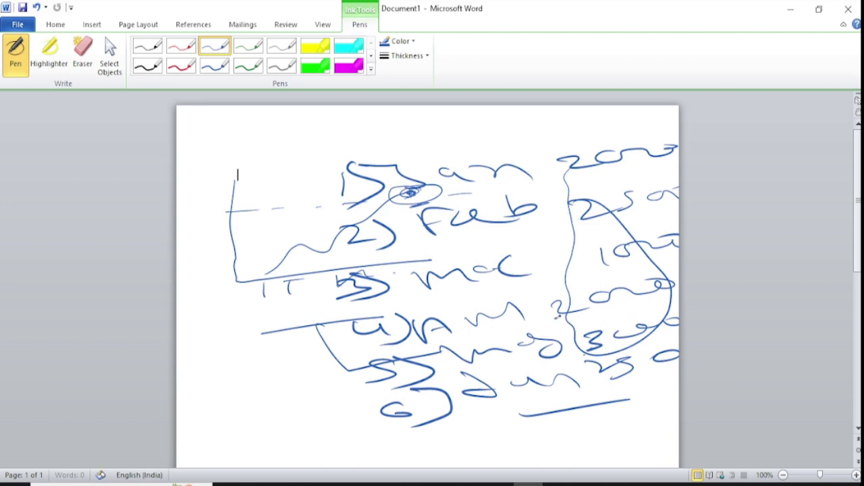
pyautogui.moveTo(555, 317); pyautogui.dragTo(635, 313)
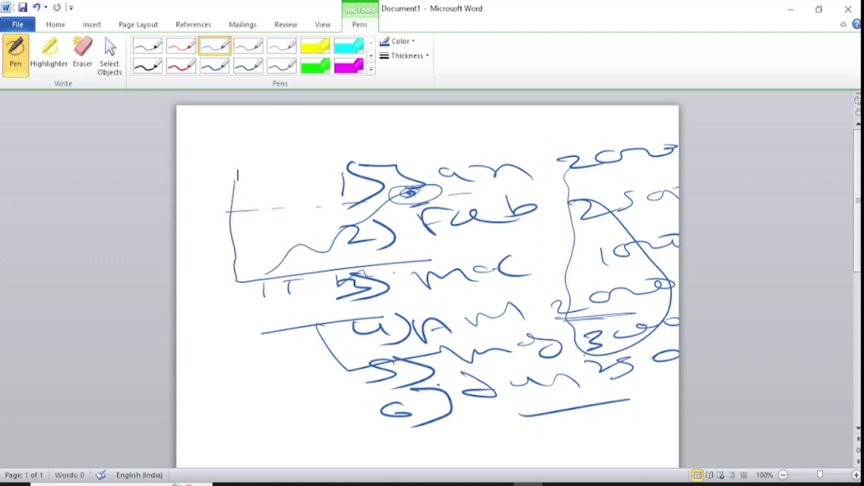
# Step: Erase all the ink sketches from the page
pyautogui.hotkey('ctrl', 'a')
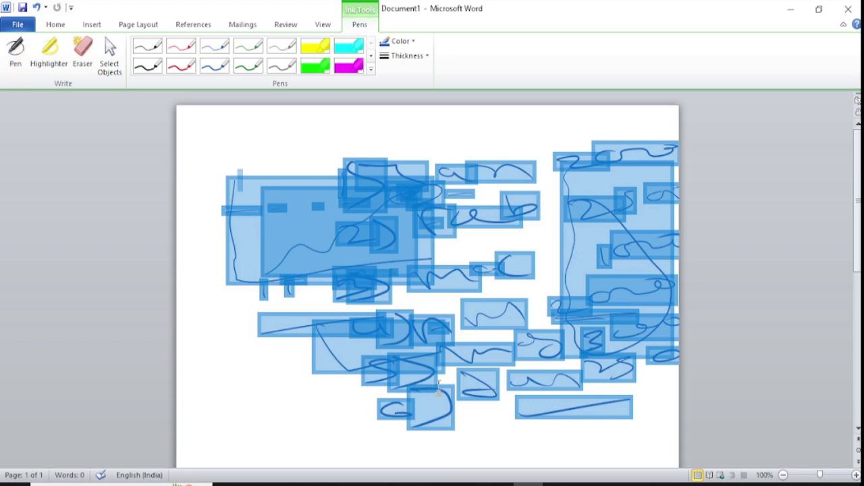
pyautogui.press('Delete')
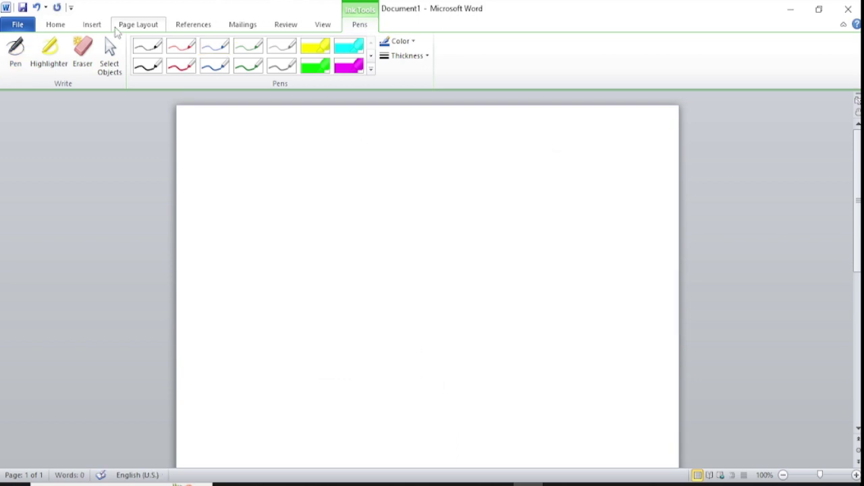
pyautogui.click(91, 25)
# Step: Browse the Line, Pie, Bar and Area chart types, then insert a Clustered Column chart
pyautogui.click(244, 53)
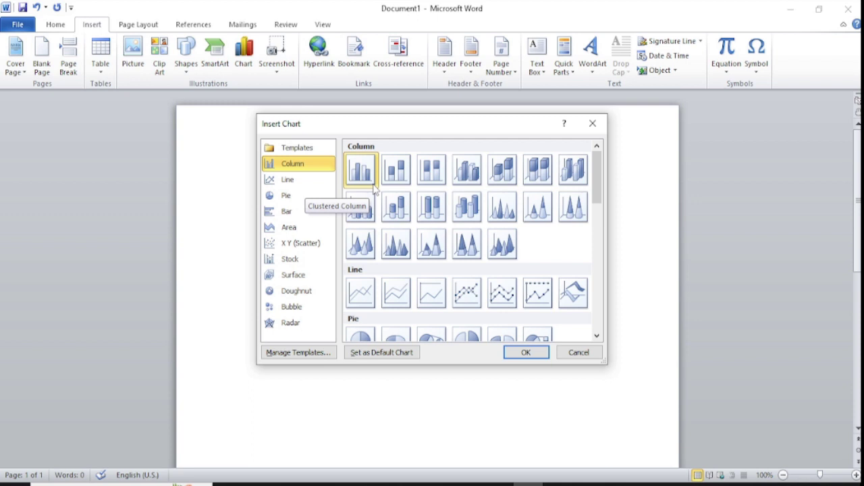
pyautogui.click(312, 181)
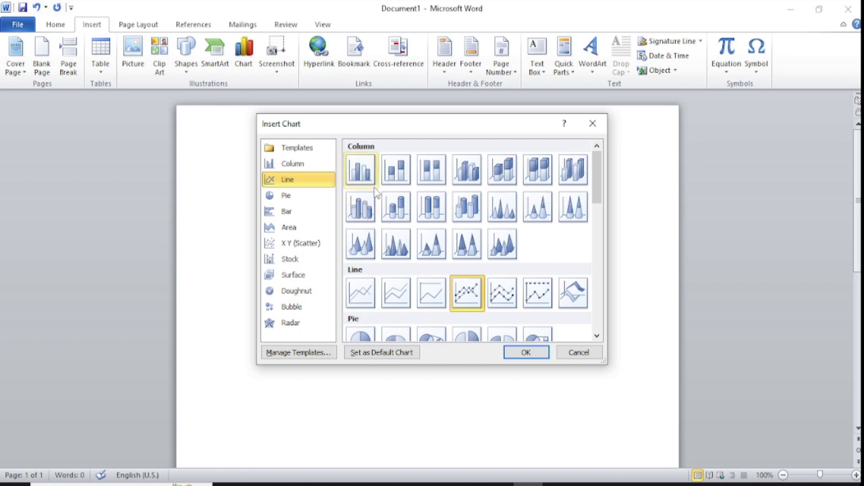
pyautogui.click(313, 205)
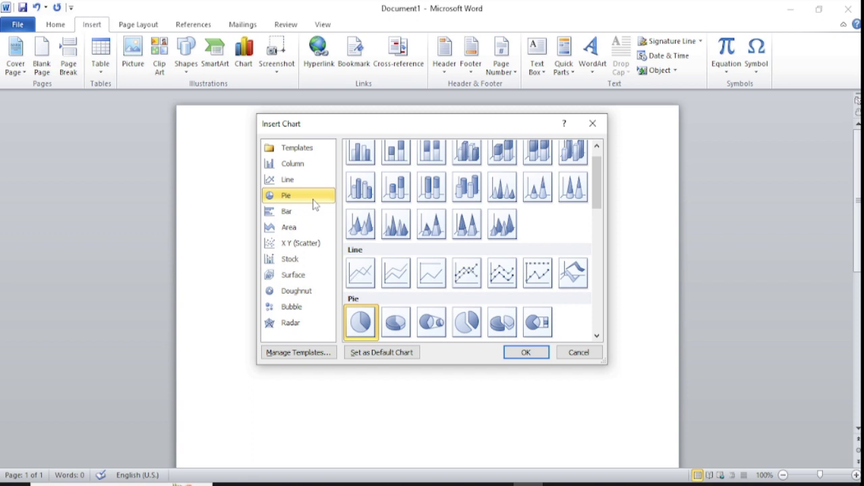
pyautogui.click(314, 214)
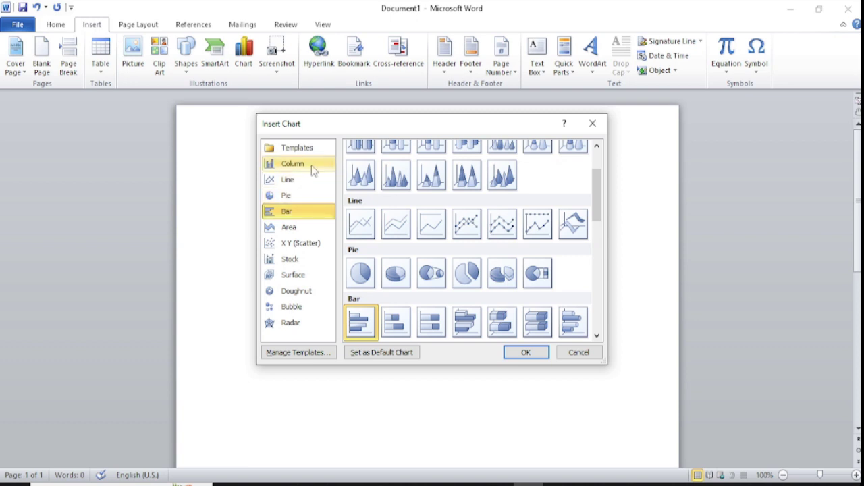
pyautogui.click(310, 233)
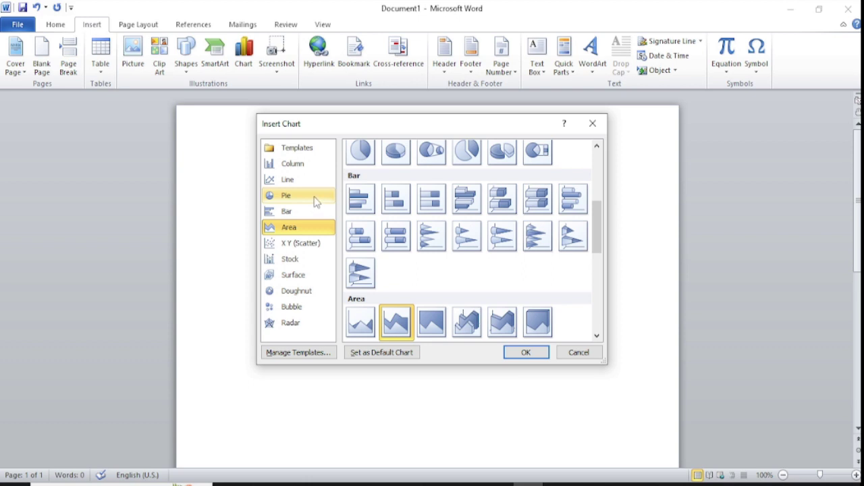
pyautogui.click(323, 165)
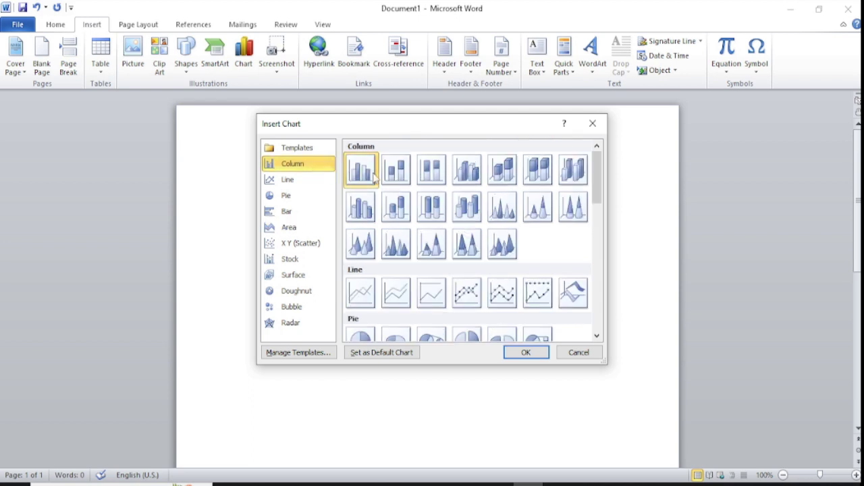
pyautogui.click(535, 351)
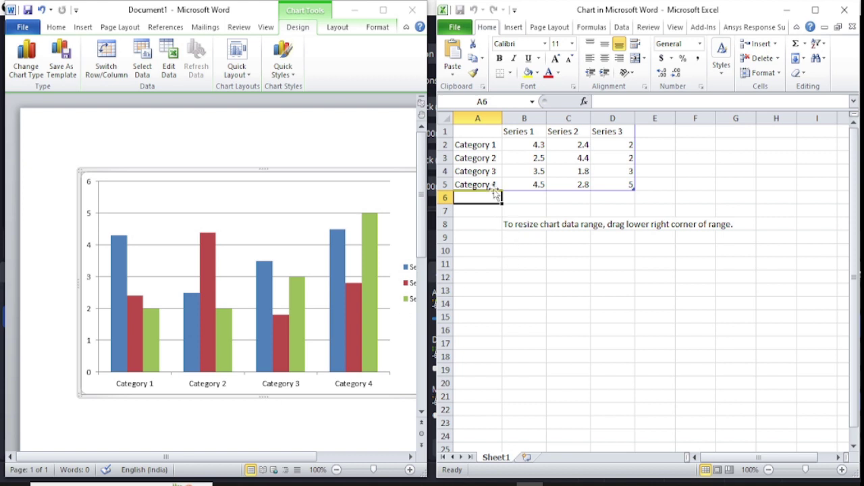
# Step: Delete the Series 2 and Series 3 columns from the chart data sheet, keeping only Series 1
pyautogui.click(492, 143)
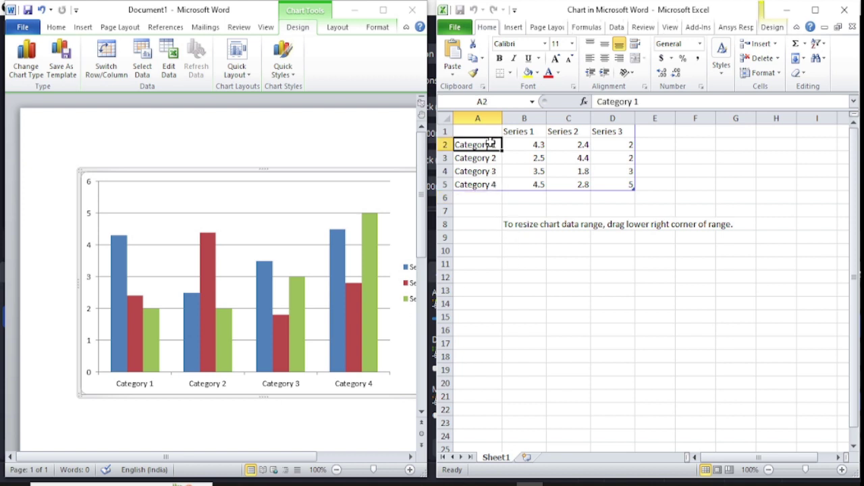
pyautogui.click(528, 130)
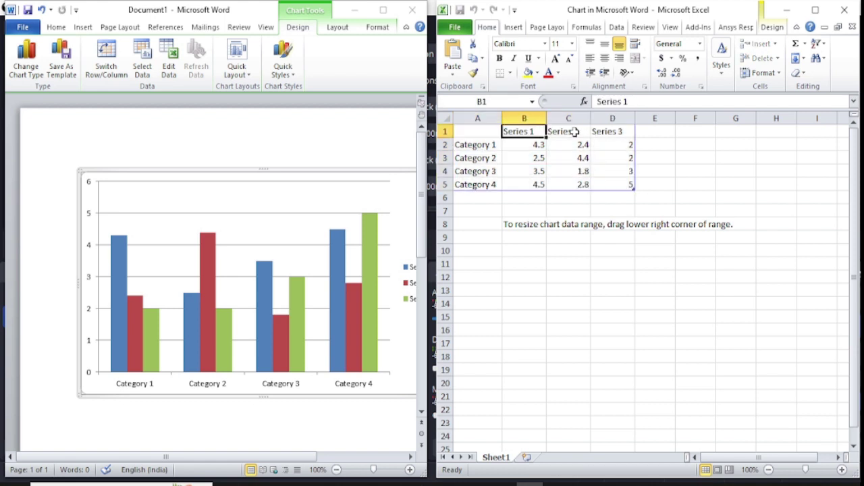
pyautogui.moveTo(573, 131); pyautogui.dragTo(610, 180)
pyautogui.rightClick(611, 182)
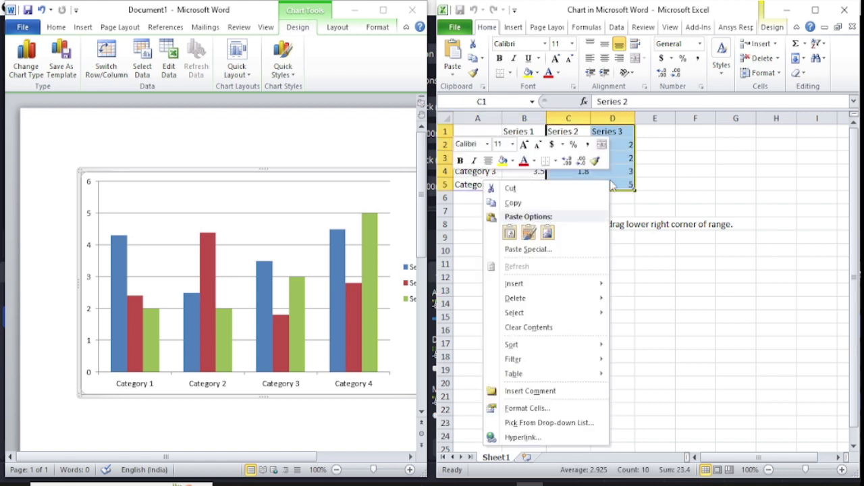
pyautogui.moveTo(570, 299)
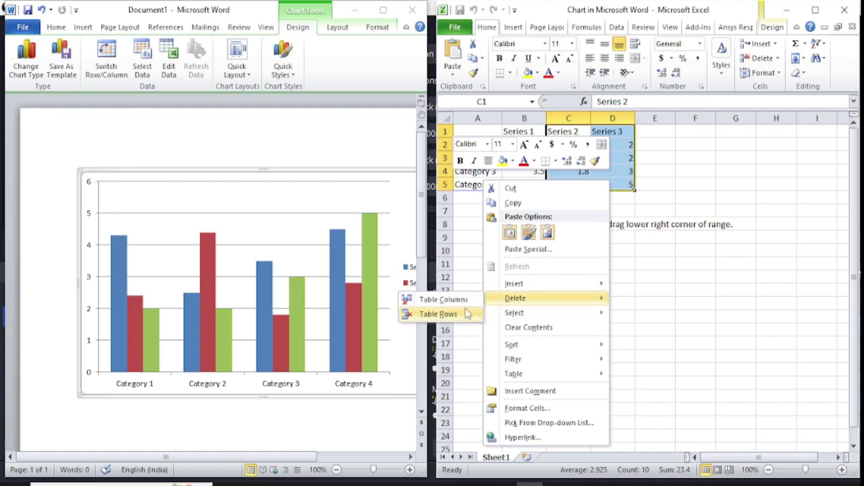
pyautogui.click(465, 299)
pyautogui.click(591, 286)
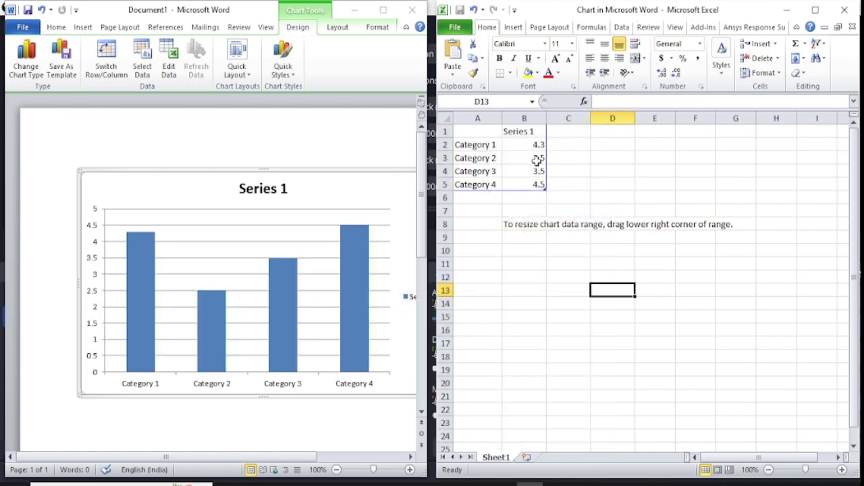
# Step: Rename the Series 1 header to SHOP1
pyautogui.click(603, 171)
pyautogui.click(538, 132)
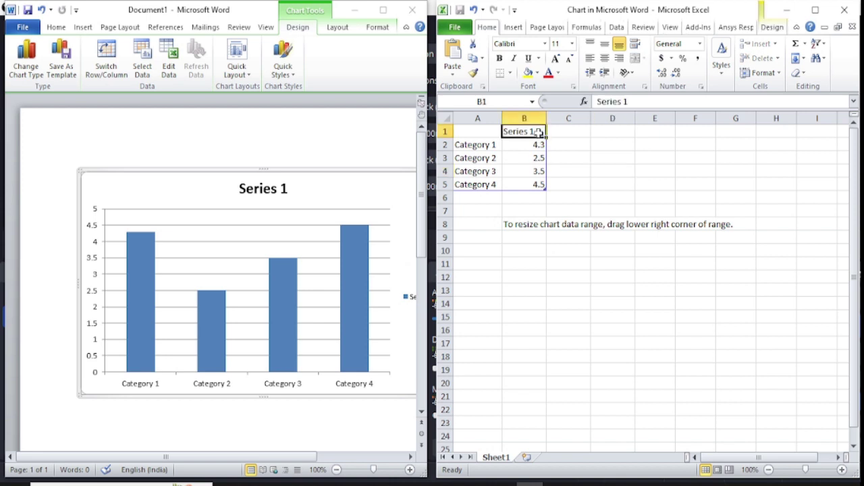
pyautogui.write('SHOP')
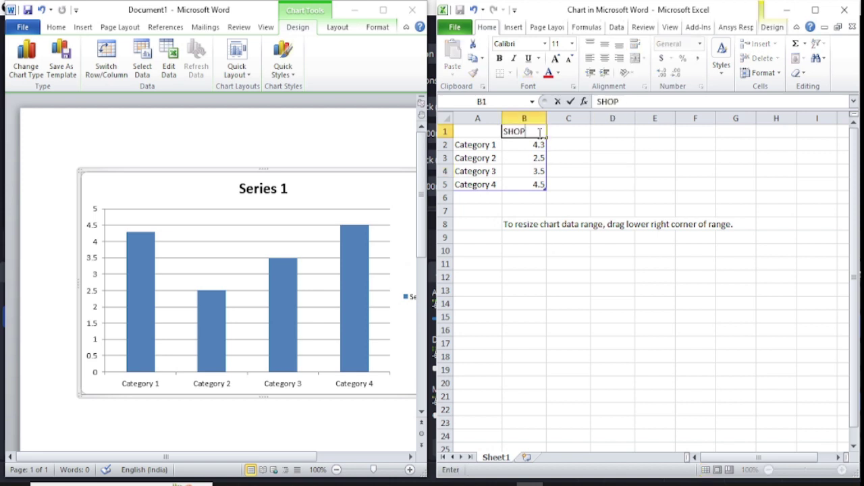
pyautogui.write('1')
pyautogui.click(601, 138)
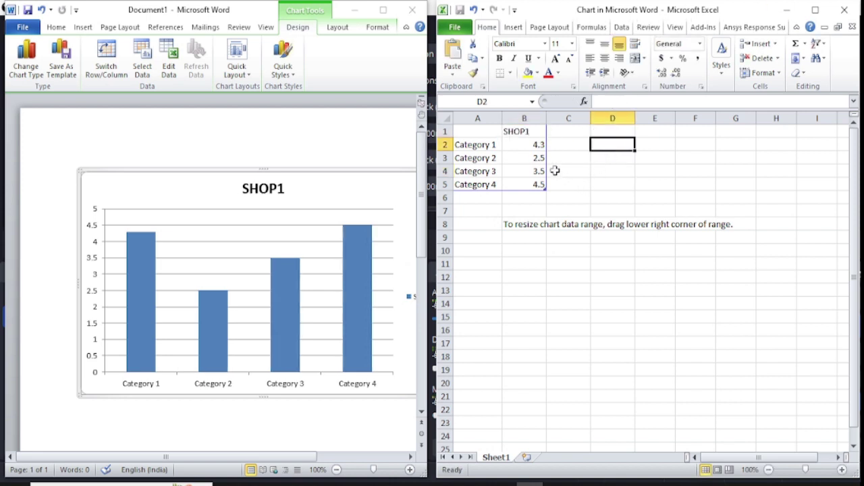
# Step: Replace the category labels with JAN and FEB, then fill the months down to JUN
pyautogui.click(478, 144)
pyautogui.write('JA')
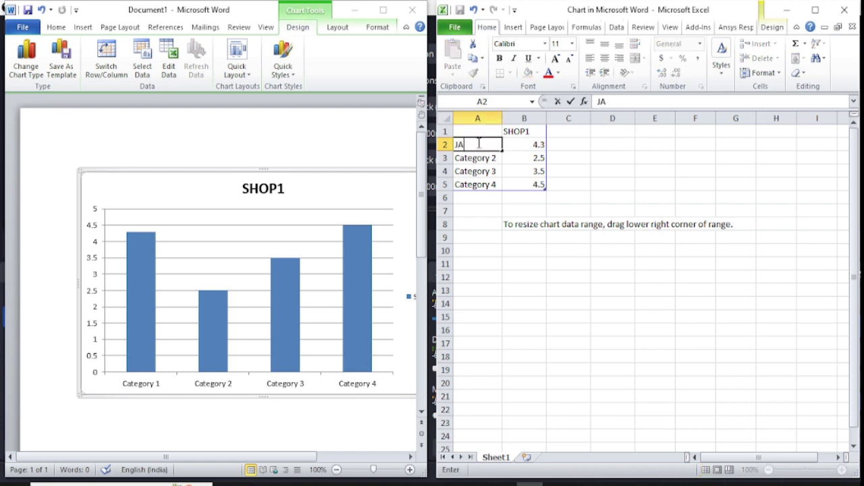
pyautogui.write('N')
pyautogui.click(486, 158)
pyautogui.write('FE')
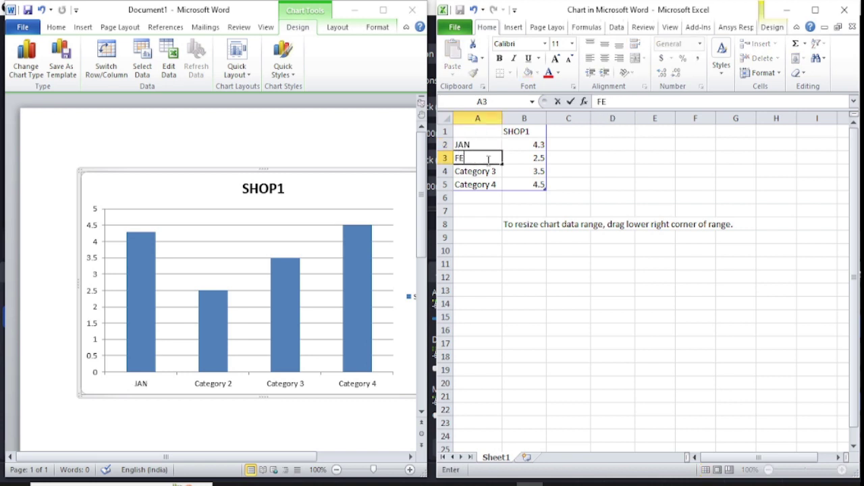
pyautogui.write('B')
pyautogui.click(605, 177)
pyautogui.moveTo(476, 144)
pyautogui.mouseDown()
pyautogui.moveTo(505, 163)
pyautogui.moveTo(500, 214)
pyautogui.mouseUp()
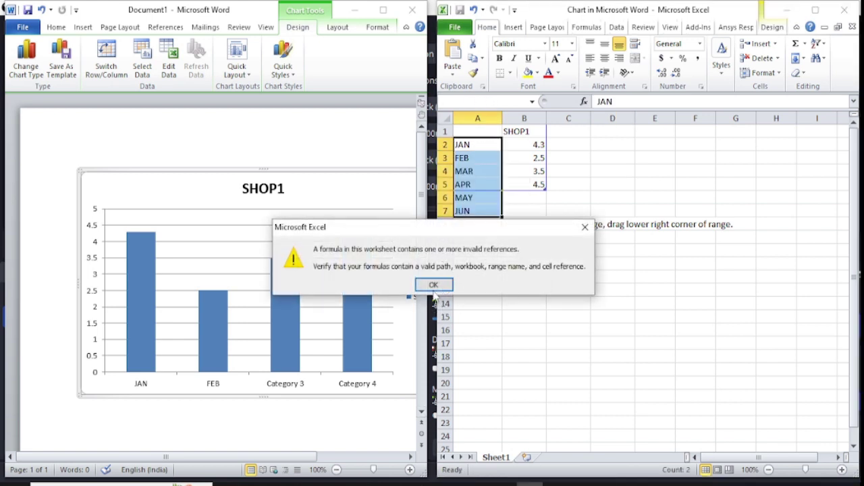
pyautogui.click(436, 287)
pyautogui.click(567, 290)
pyautogui.click(571, 197)
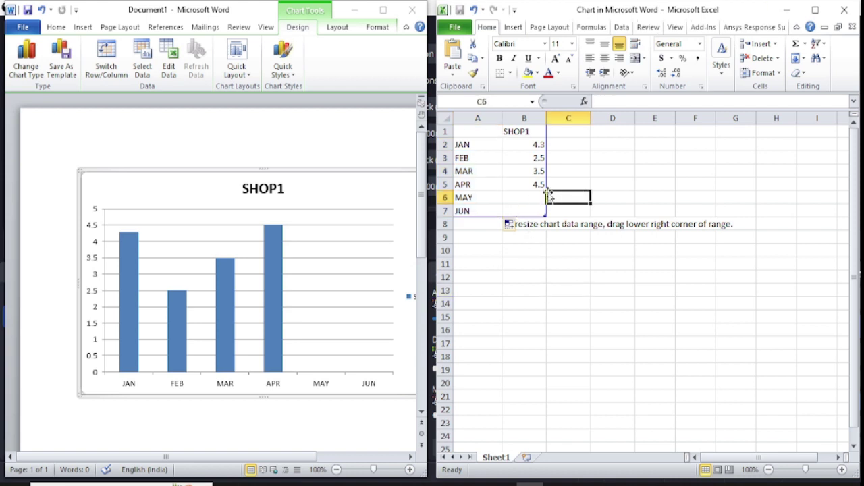
# Step: Enter SHOP1 values 2000 for JAN, 2500 for FEB and 4000 for MAR
pyautogui.click(534, 143)
pyautogui.write('2000')
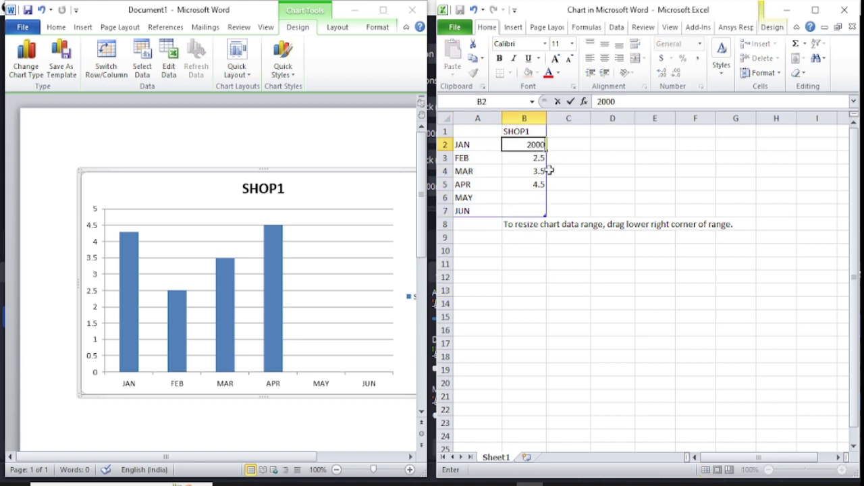
pyautogui.press('Return')
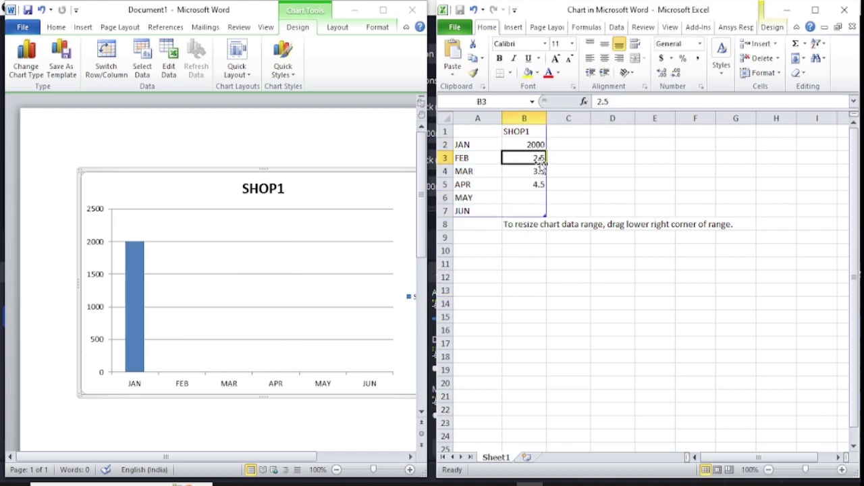
pyautogui.write('2')
pyautogui.write('00')
pyautogui.click(573, 181)
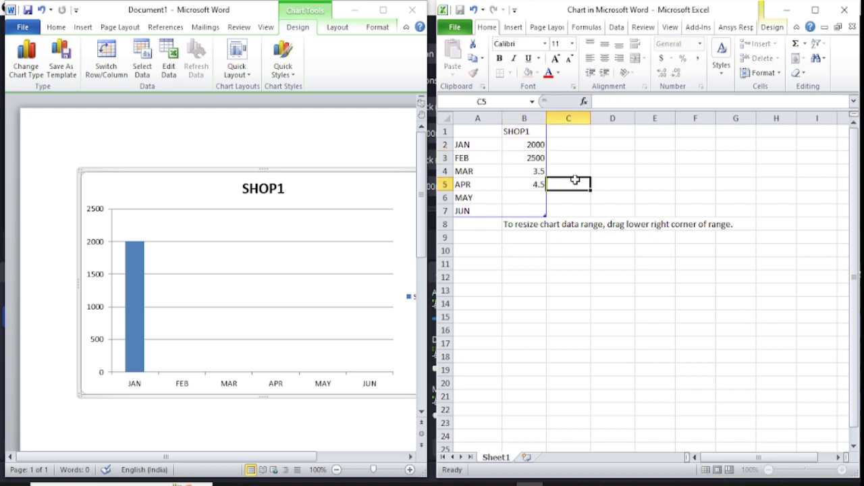
pyautogui.click(538, 172)
pyautogui.write('40')
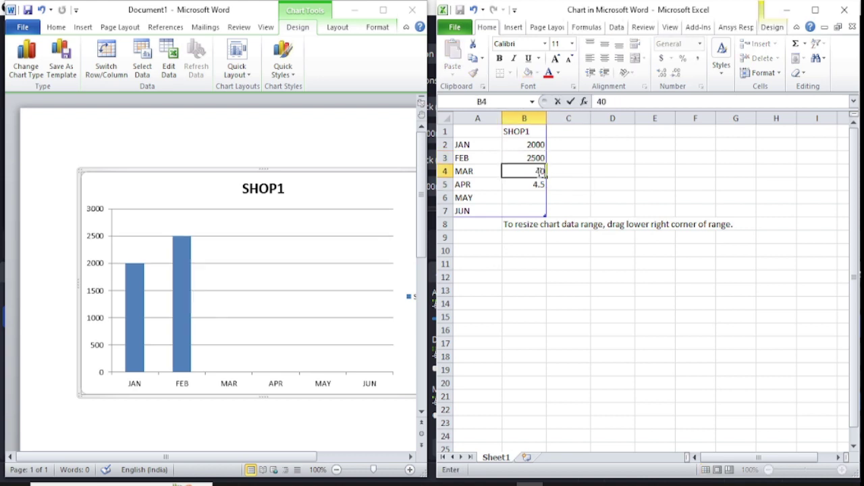
pyautogui.write('0')
pyautogui.click(538, 187)
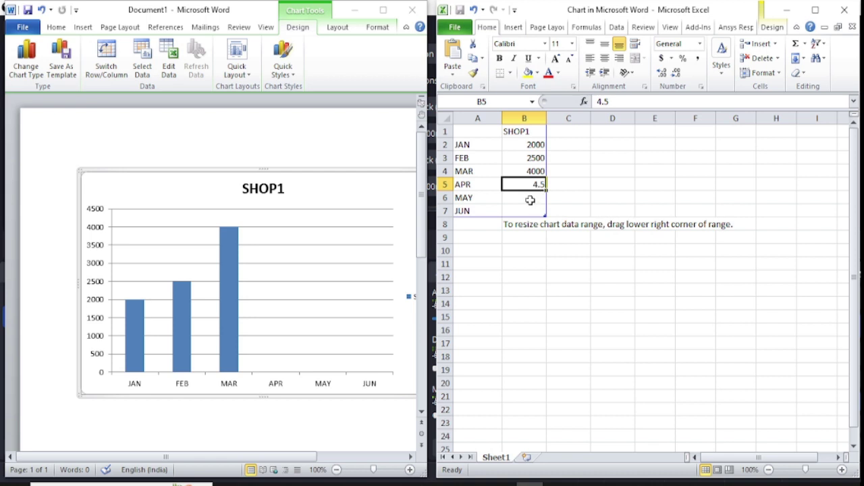
# Step: Enter SHOP1 values 1000 for APR, 1500 for MAY and 4500 for JUN
pyautogui.click(530, 201)
pyautogui.click(532, 183)
pyautogui.write('1')
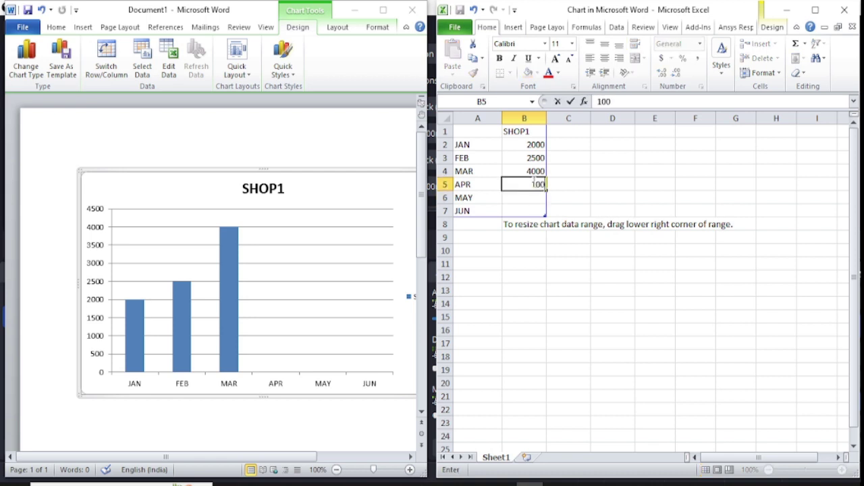
pyautogui.write('0')
pyautogui.click(536, 197)
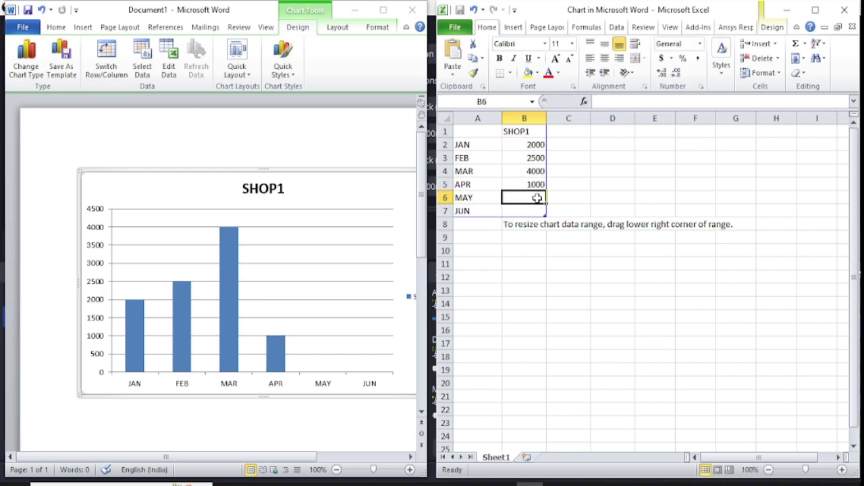
pyautogui.write('1500')
pyautogui.click(539, 211)
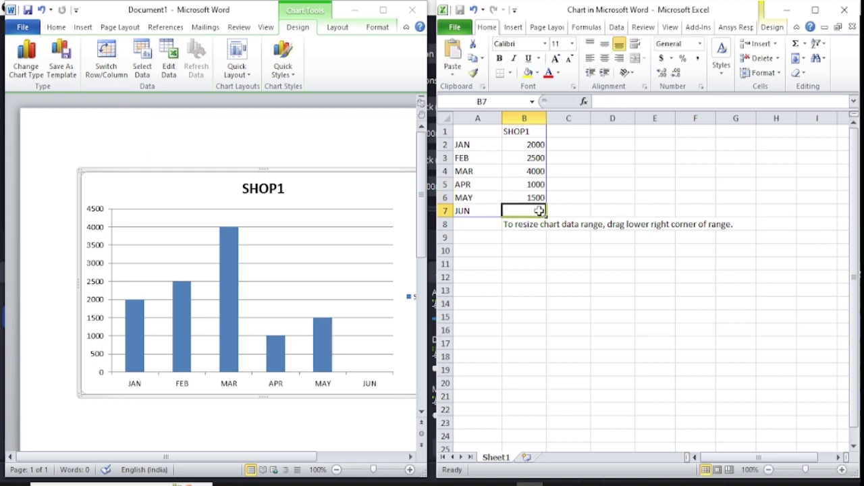
pyautogui.write('4500')
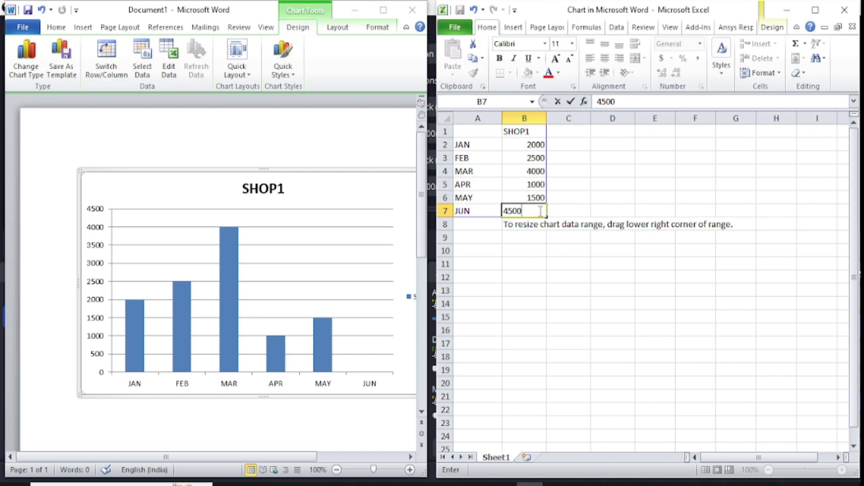
pyautogui.click(594, 198)
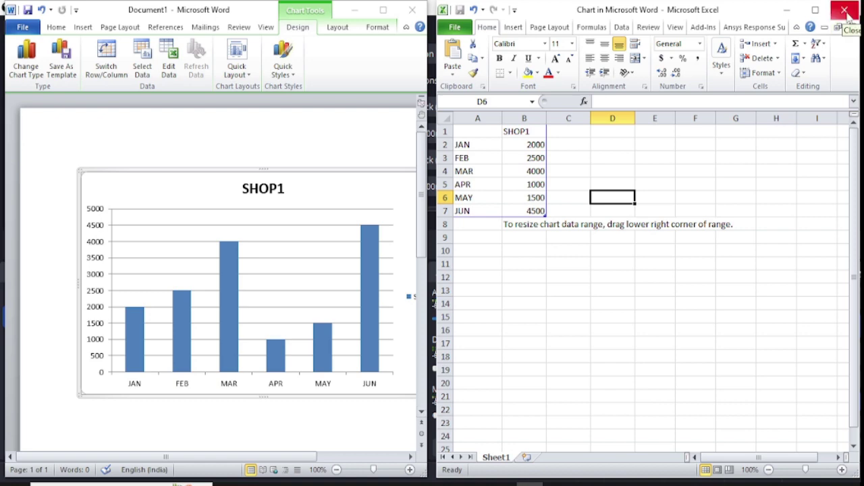
# Step: Close the chart data window and give the SHOP1 chart the red style
pyautogui.click(845, 11)
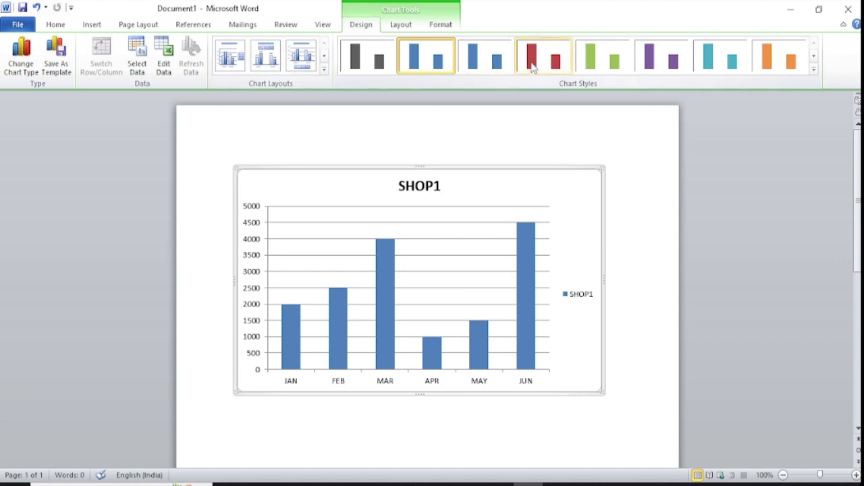
pyautogui.click(605, 67)
pyautogui.click(569, 66)
pyautogui.click(628, 317)
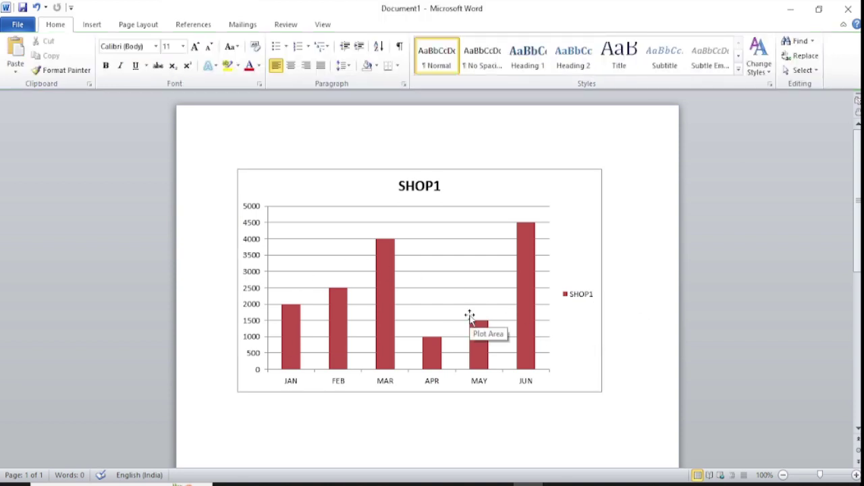
# Step: Select the chart's plot area
pyautogui.moveTo(519, 343)
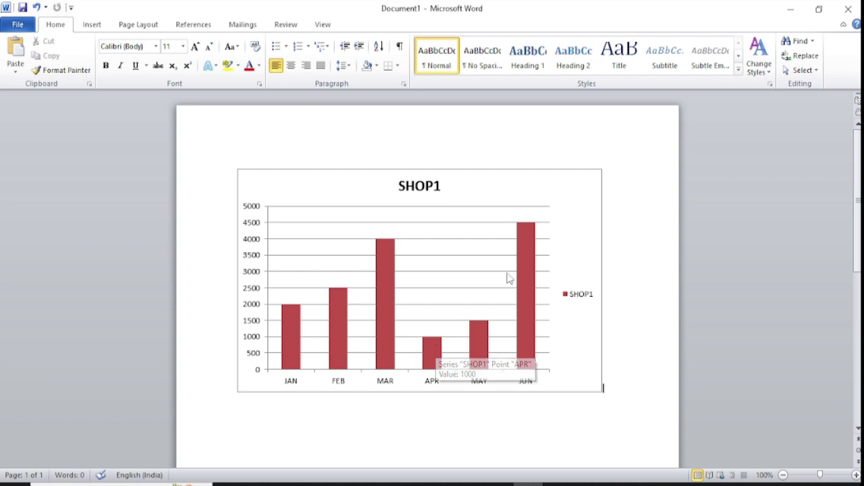
pyautogui.moveTo(520, 289)
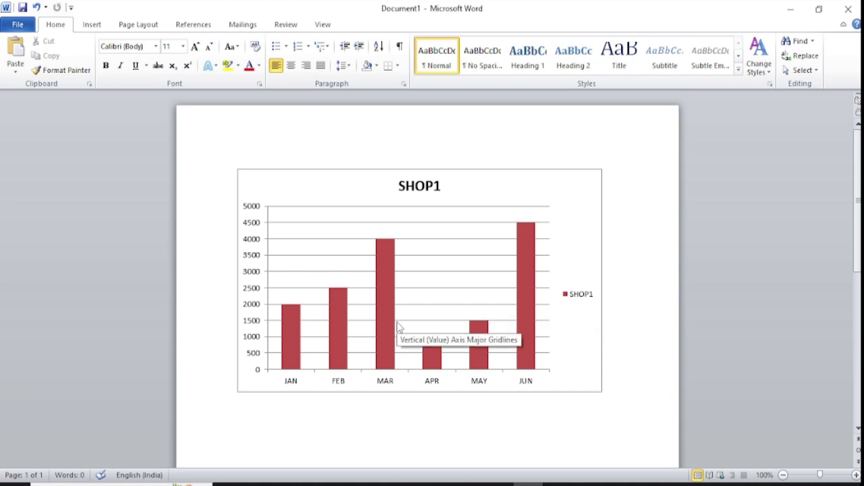
pyautogui.click(411, 281)
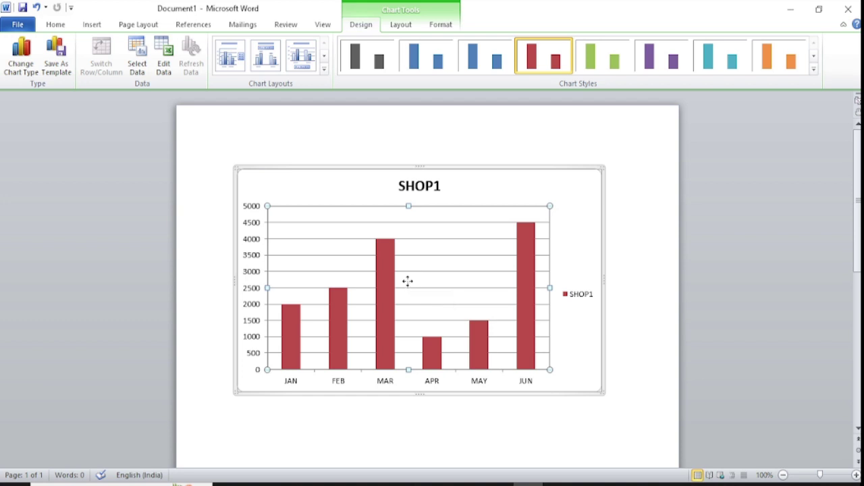
# Step: Delete the SHOP1 column chart from the document
pyautogui.click(447, 288)
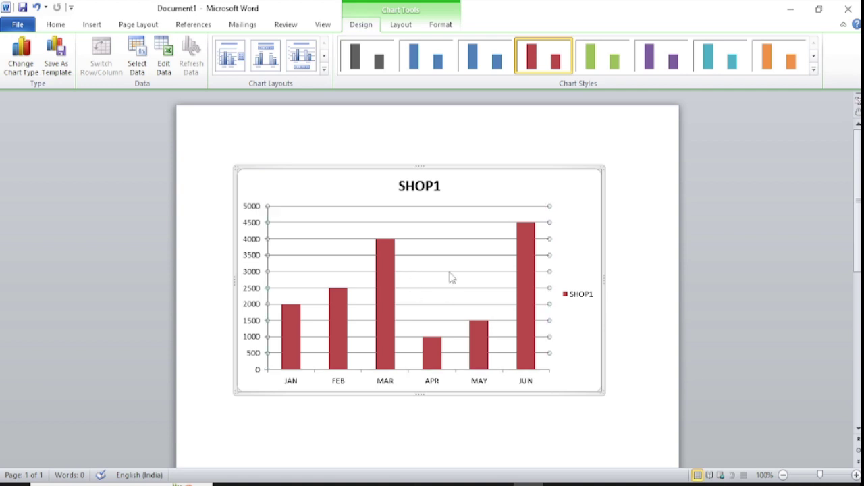
pyautogui.hotkey('ctrl', 'a')
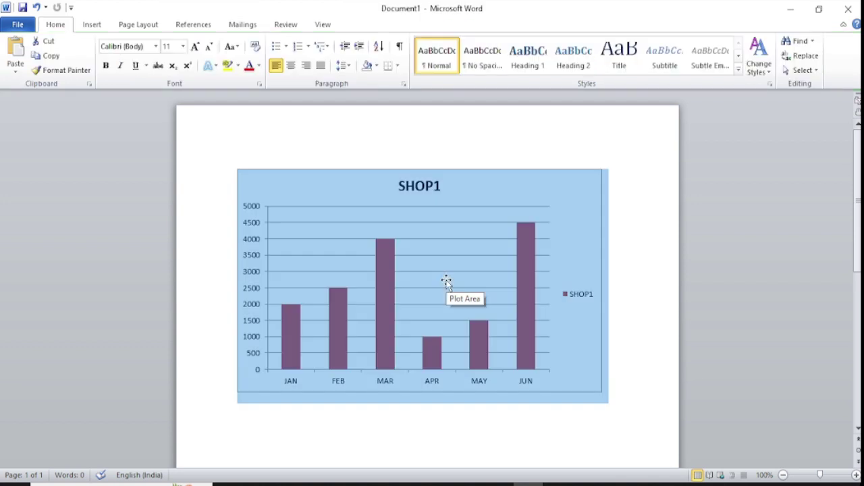
pyautogui.press('Delete')
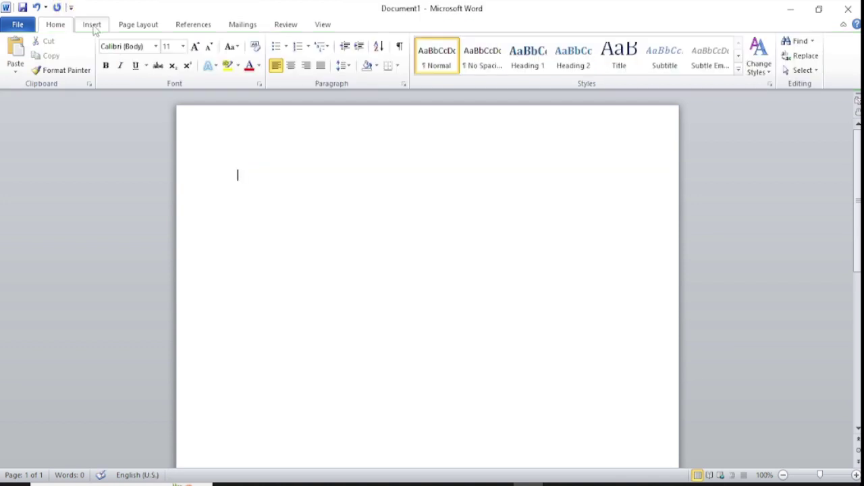
# Step: Insert a Line with Markers chart
pyautogui.click(92, 24)
pyautogui.click(243, 57)
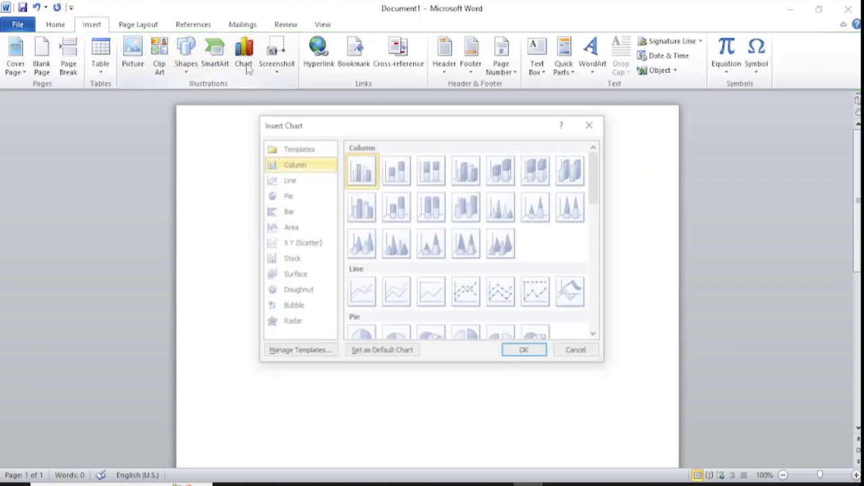
pyautogui.click(312, 179)
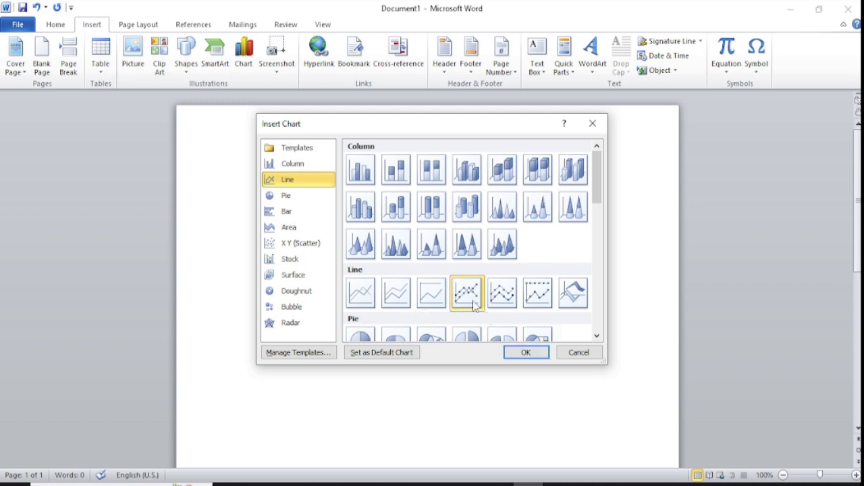
pyautogui.click(520, 352)
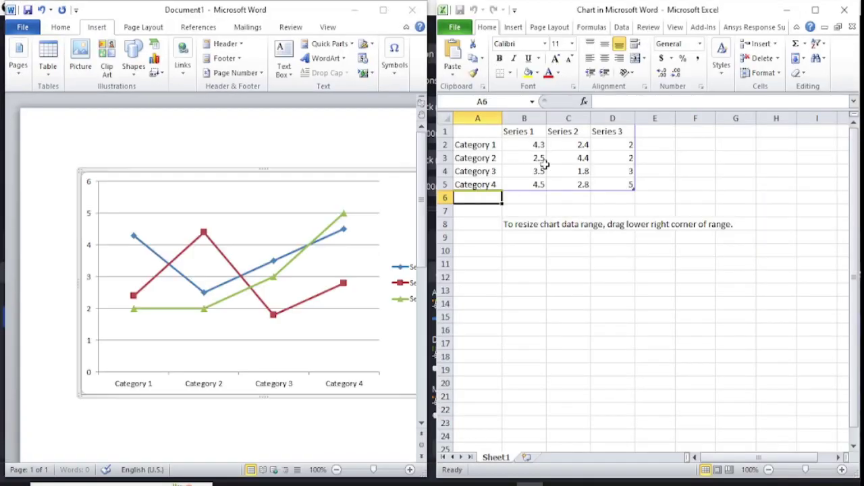
# Step: Clear the Series 2 and Series 3 data and rename Series 1 to SHOP1
pyautogui.click(551, 161)
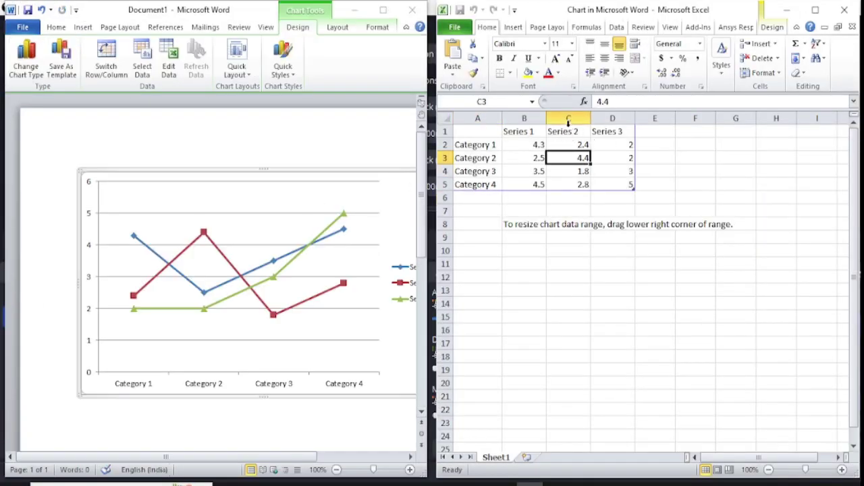
pyautogui.moveTo(568, 131); pyautogui.dragTo(568, 184)
pyautogui.click(612, 171)
pyautogui.moveTo(567, 132); pyautogui.dragTo(615, 183)
pyautogui.press('Delete')
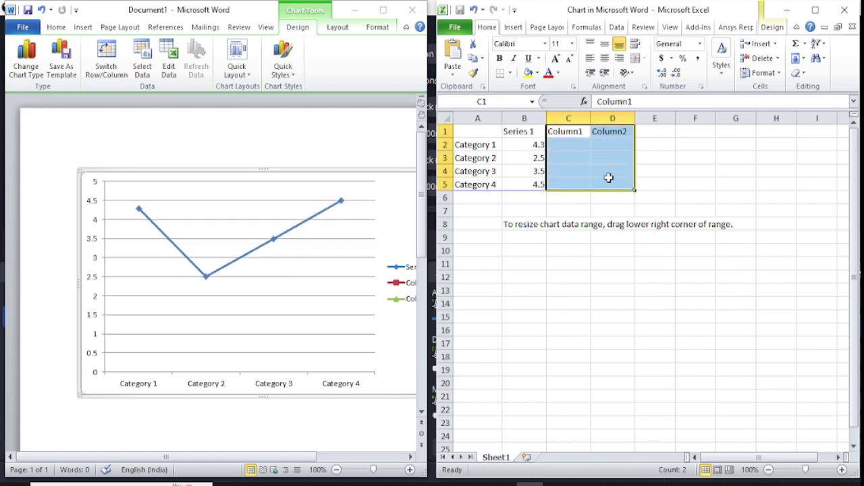
pyautogui.click(530, 135)
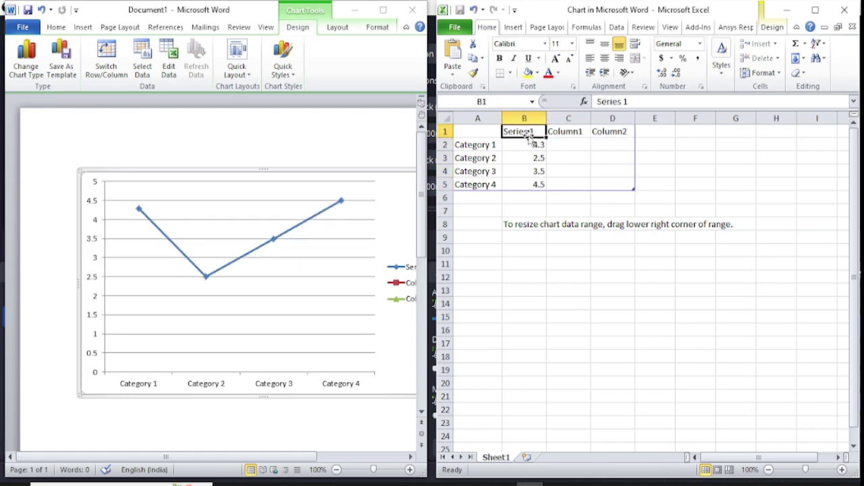
pyautogui.write('SHOP1')
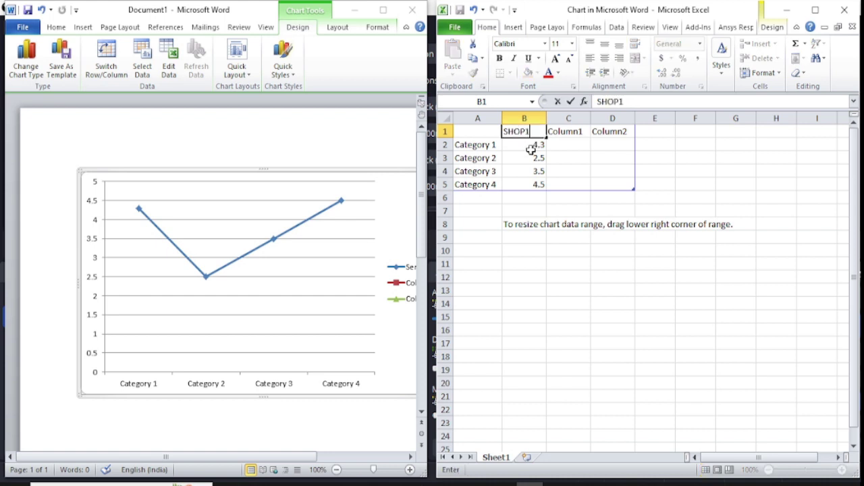
pyautogui.press('Return')
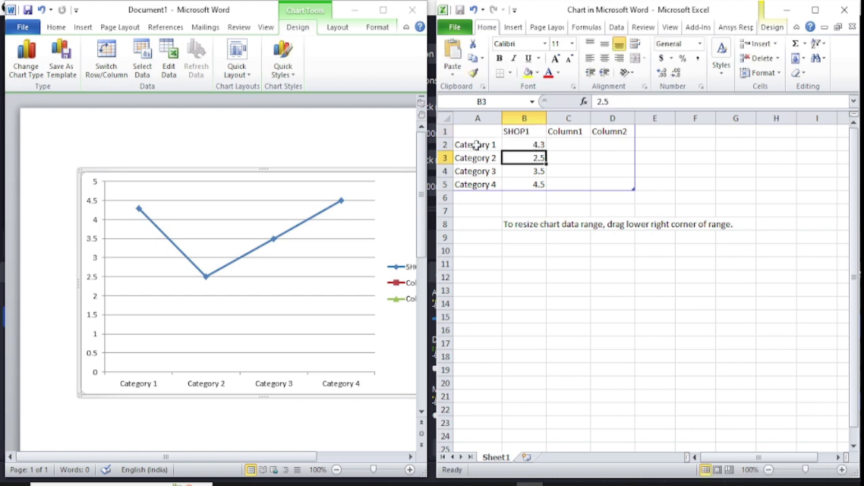
# Step: Label the categories JAN, FEB, MARCH and fill the months down through JUN
pyautogui.click(476, 144)
pyautogui.write('JAN')
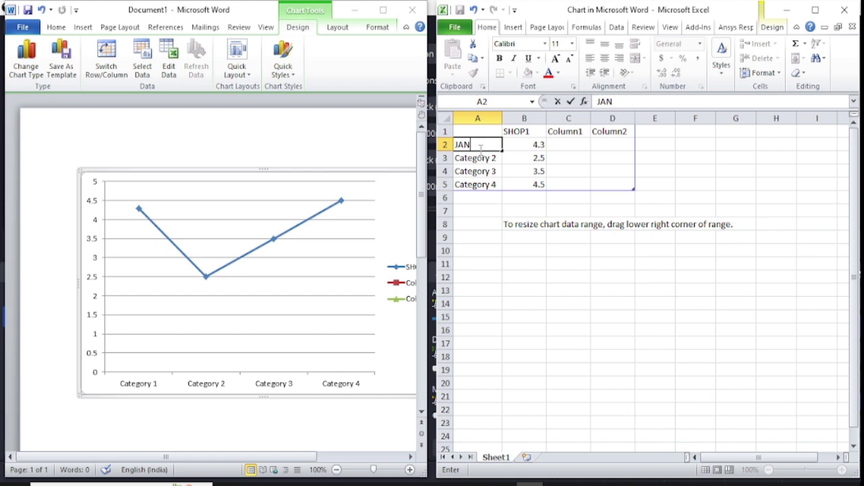
pyautogui.click(477, 158)
pyautogui.write('FEB')
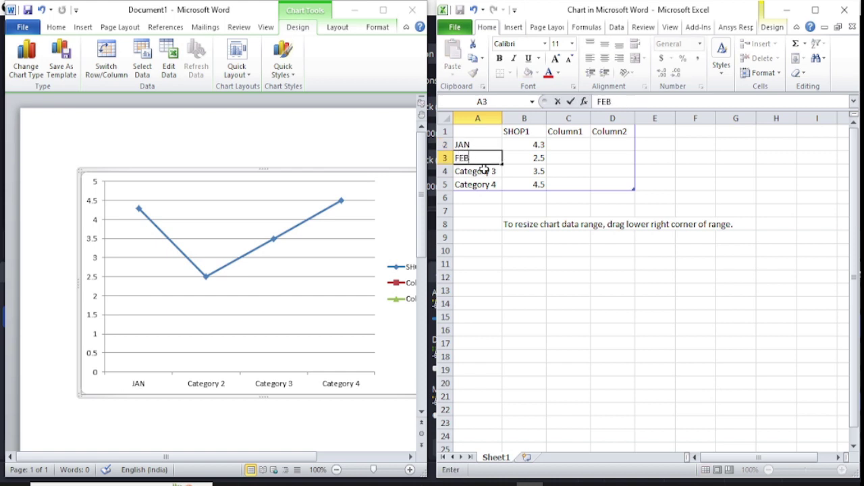
pyautogui.click(485, 170)
pyautogui.write('MARCH')
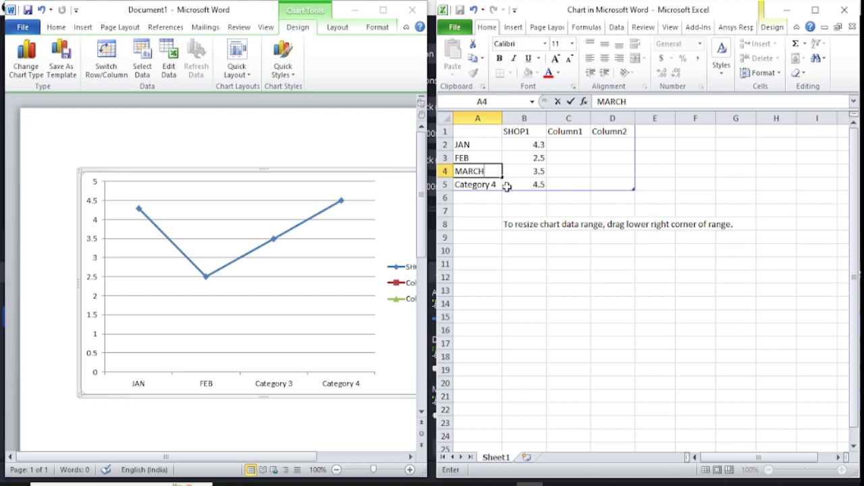
pyautogui.click(506, 186)
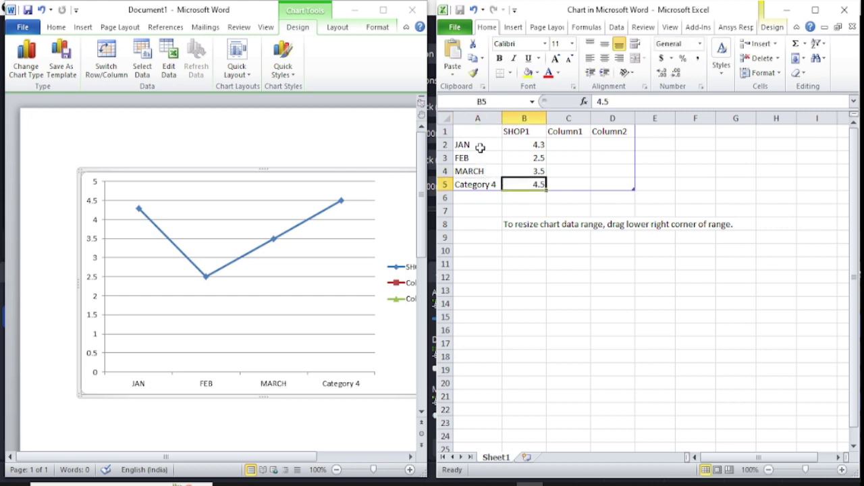
pyautogui.moveTo(481, 144)
pyautogui.mouseDown()
pyautogui.moveTo(499, 165)
pyautogui.moveTo(501, 215)
pyautogui.mouseUp()
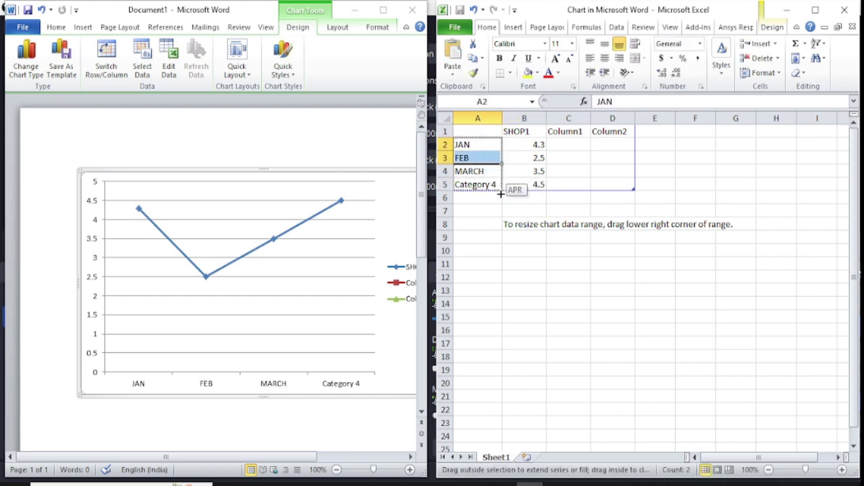
# Step: Enter SHOP1 values 200 for JAN and 250 for FEB
pyautogui.click(550, 290)
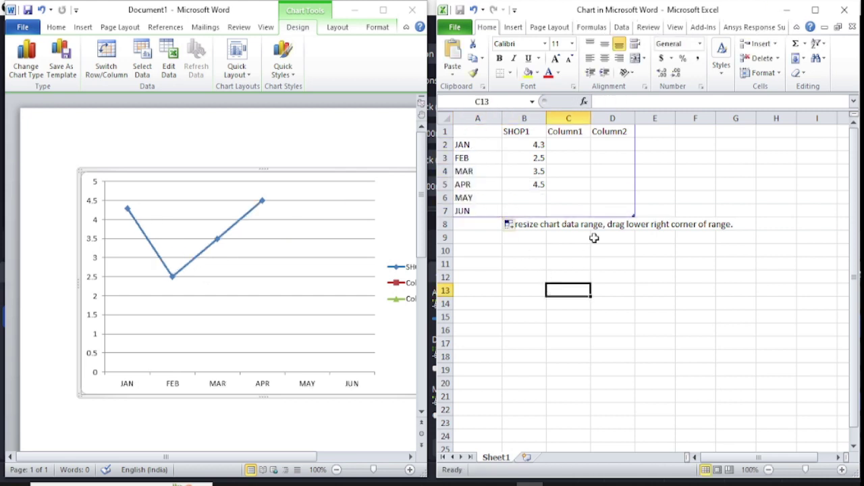
pyautogui.click(542, 146)
pyautogui.write('2')
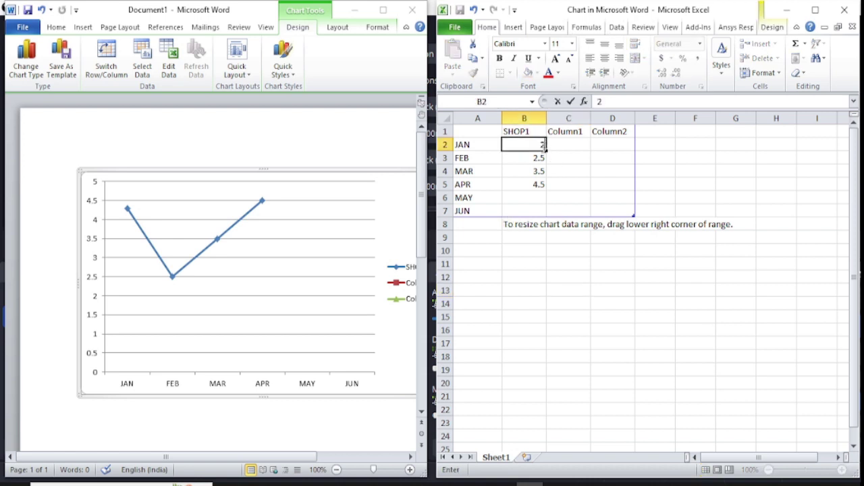
pyautogui.write('00')
pyautogui.click(538, 159)
pyautogui.write('25')
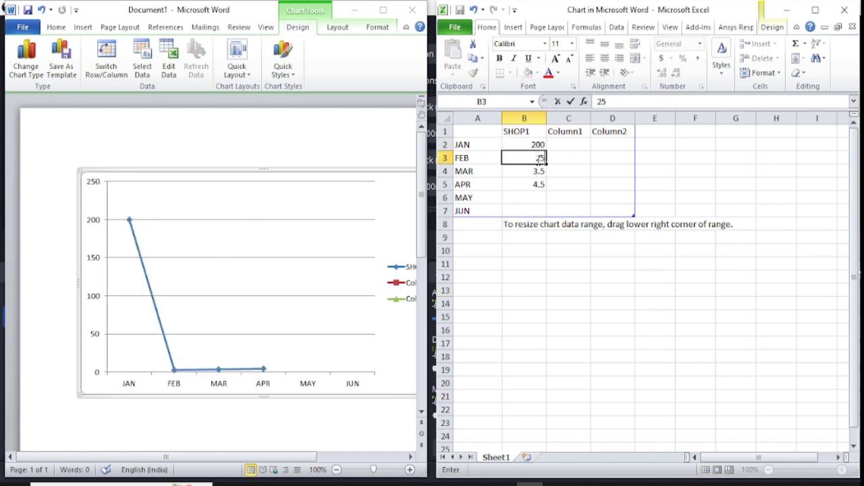
pyautogui.write('00')
pyautogui.click(538, 171)
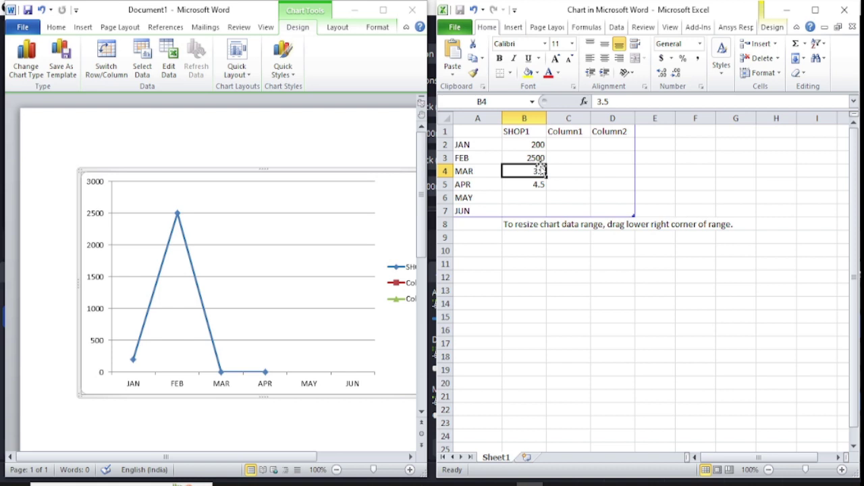
pyautogui.click(538, 158)
pyautogui.write('2')
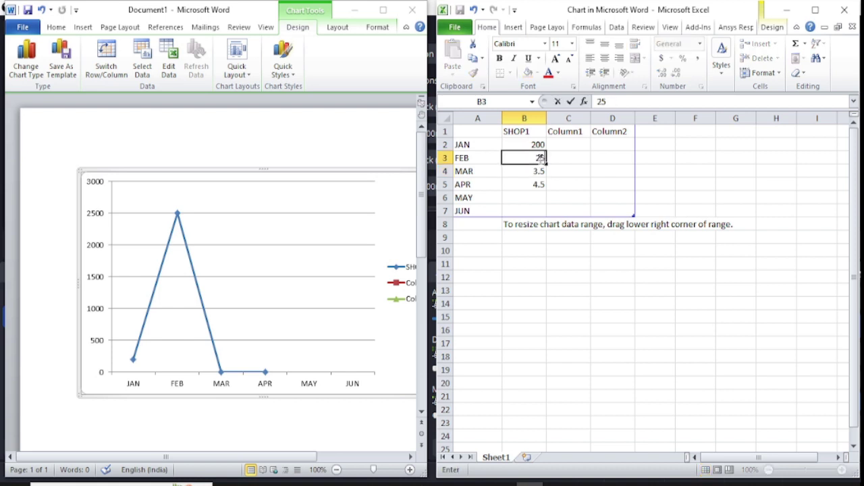
pyautogui.write('0')
pyautogui.click(540, 173)
# Step: Enter SHOP1 values 300, 350, 200 and 250 for MAR through JUN
pyautogui.write('3')
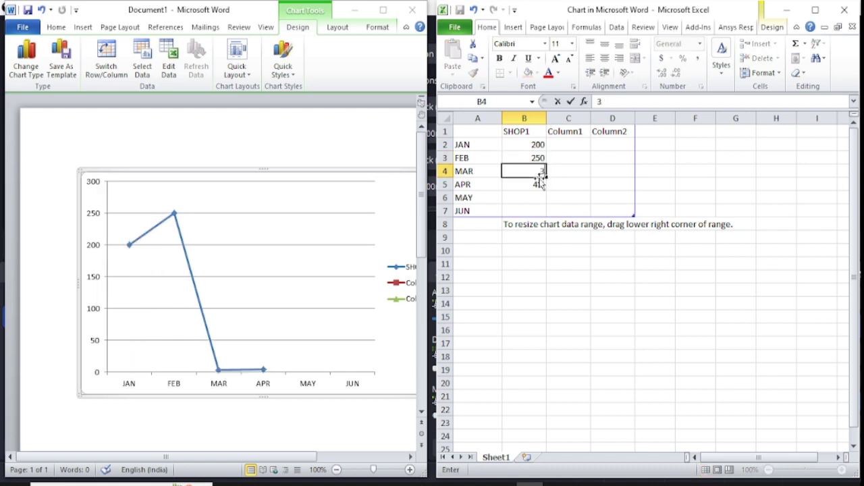
pyautogui.click(540, 185)
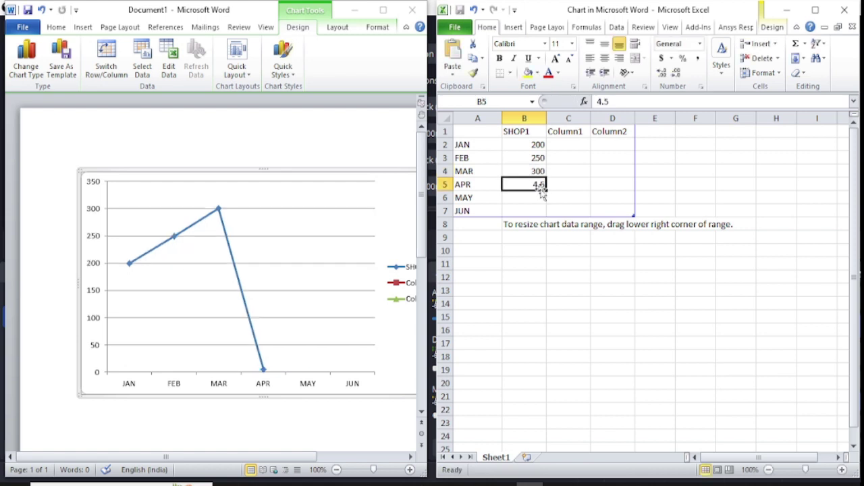
pyautogui.write('350')
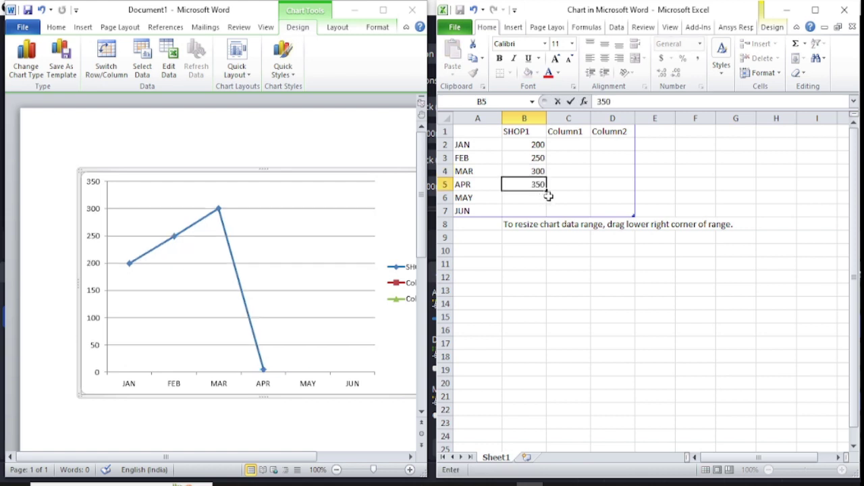
pyautogui.click(548, 197)
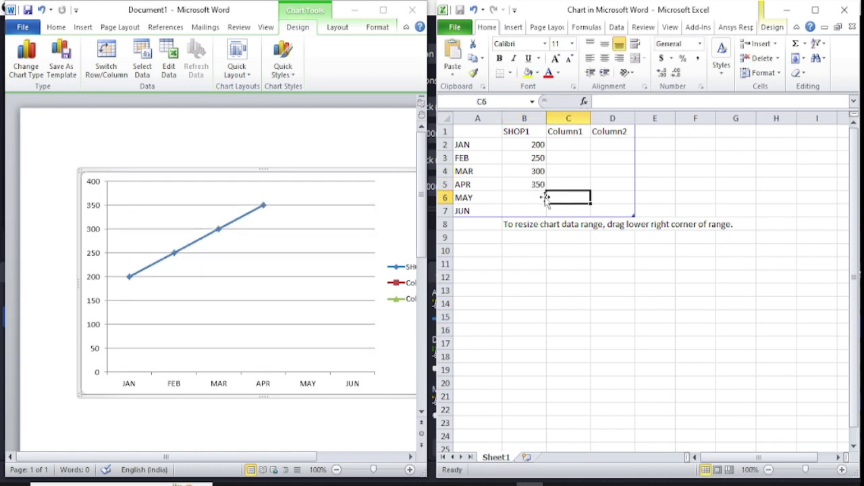
pyautogui.click(537, 202)
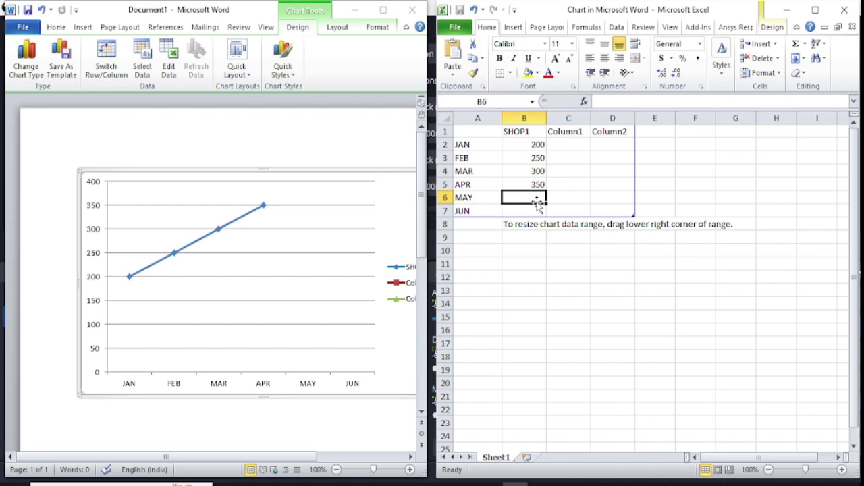
pyautogui.write('20')
pyautogui.click(536, 209)
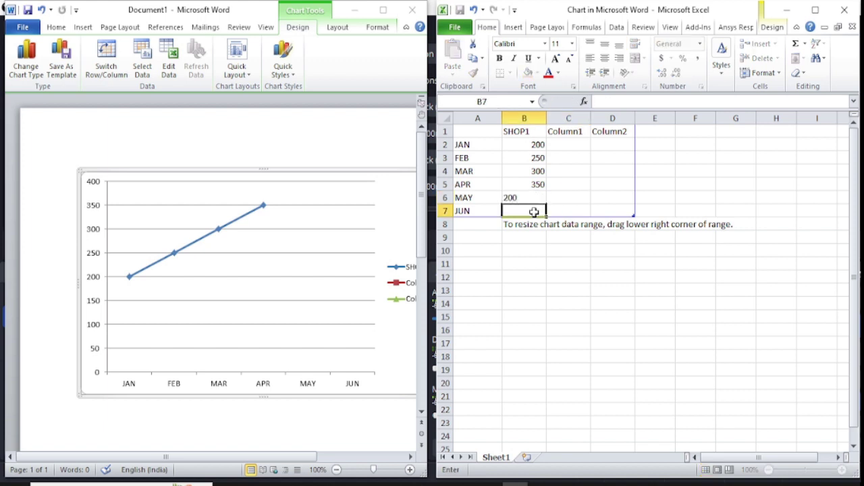
pyautogui.write('25')
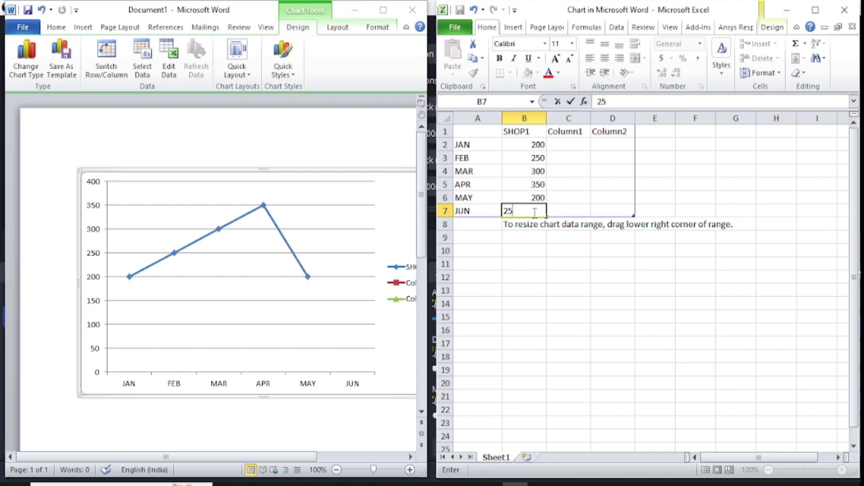
pyautogui.write('0')
pyautogui.click(572, 201)
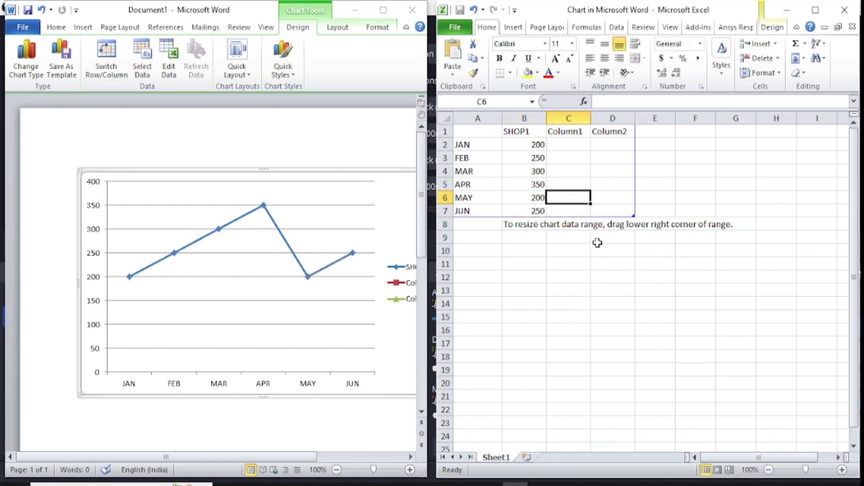
# Step: Delete the empty Column1 and Column2 table columns and close the data sheet
pyautogui.click(569, 132)
pyautogui.moveTo(569, 132); pyautogui.dragTo(611, 132)
pyautogui.rightClick(611, 133)
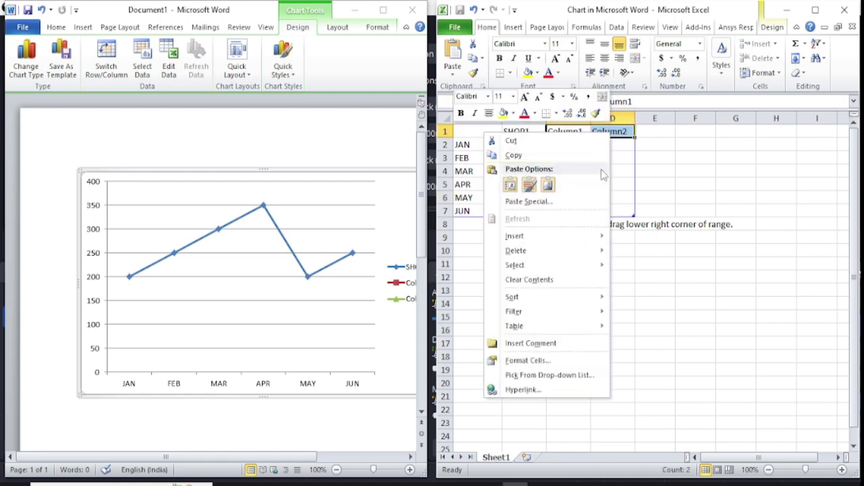
pyautogui.moveTo(552, 264)
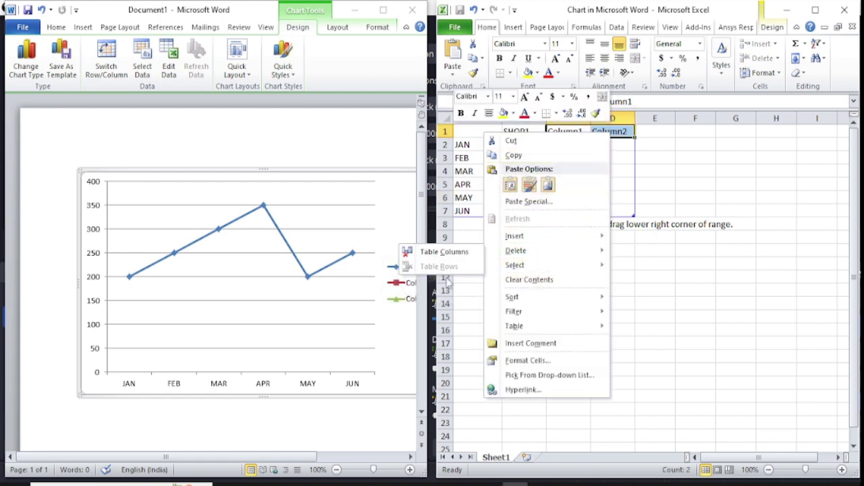
pyautogui.click(449, 255)
pyautogui.click(685, 301)
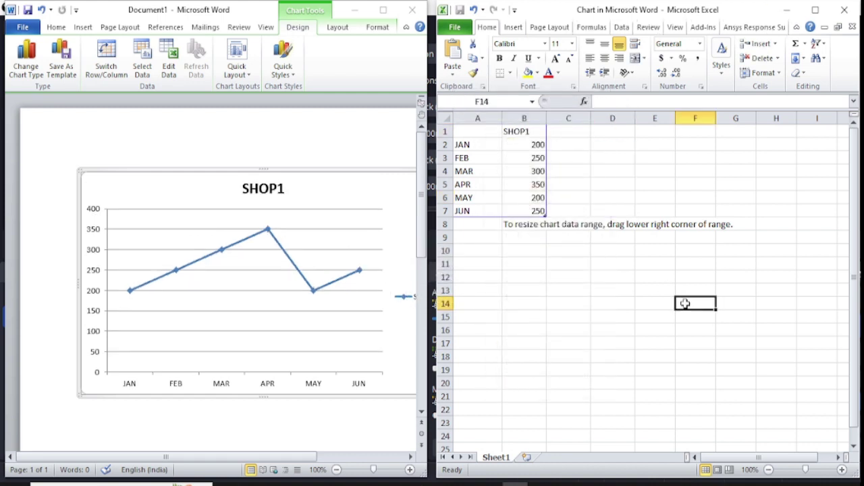
pyautogui.click(845, 9)
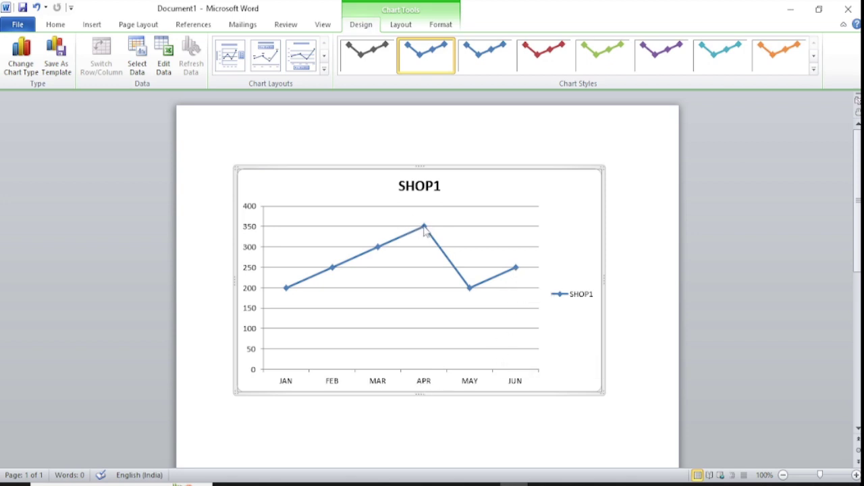
# Step: Select the SHOP1 line chart, dismiss Format Plot Area, and delete the whole chart
pyautogui.moveTo(426, 231)
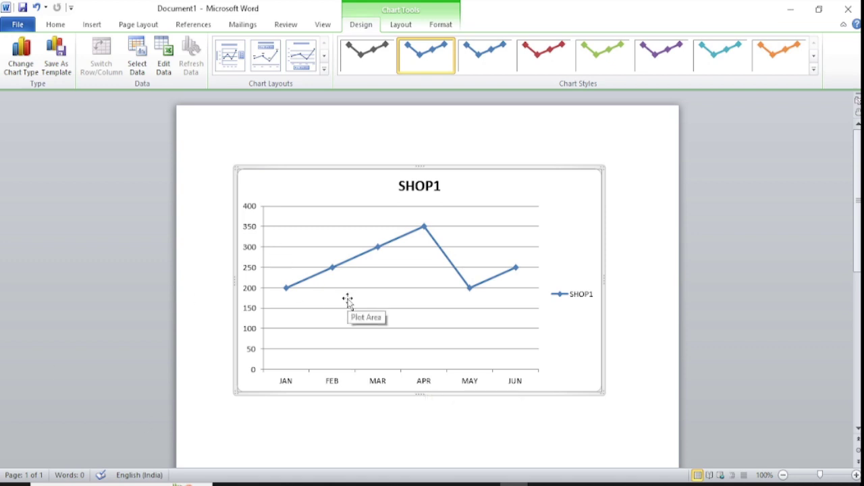
pyautogui.click(347, 300)
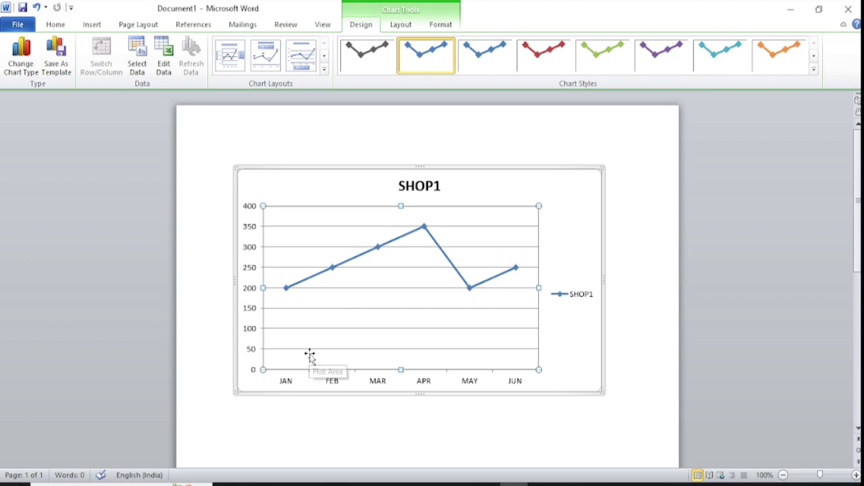
pyautogui.doubleClick(375, 321)
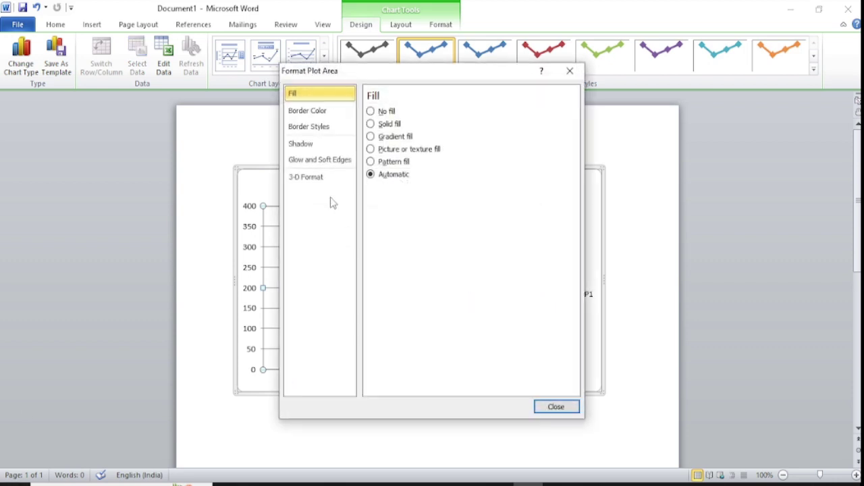
pyautogui.press('Escape')
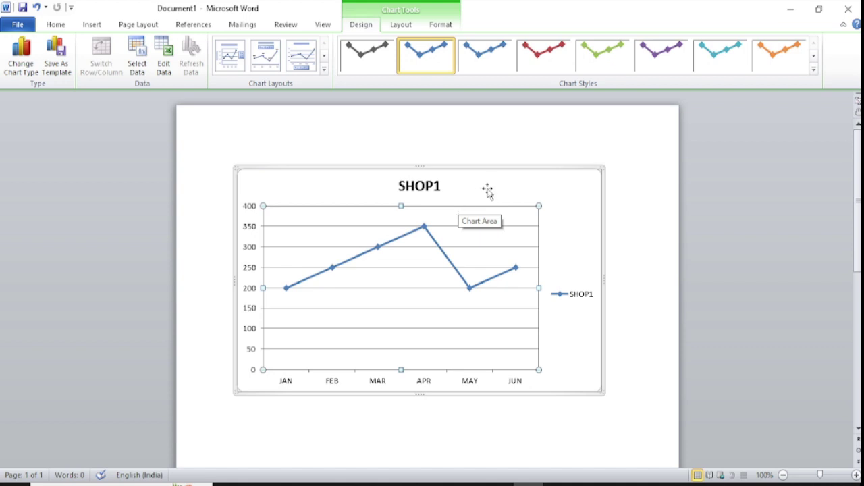
pyautogui.hotkey('ctrl', 'a')
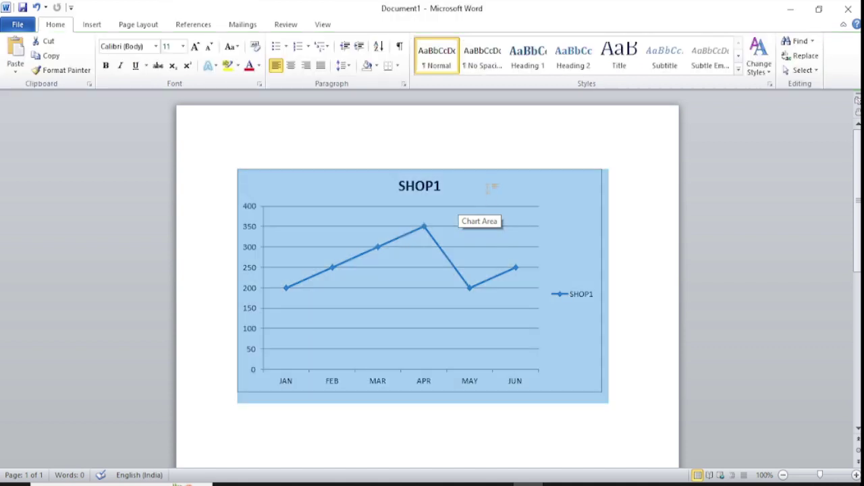
pyautogui.press('Delete')
# Step: Insert a new Line with Markers chart
pyautogui.click(91, 24)
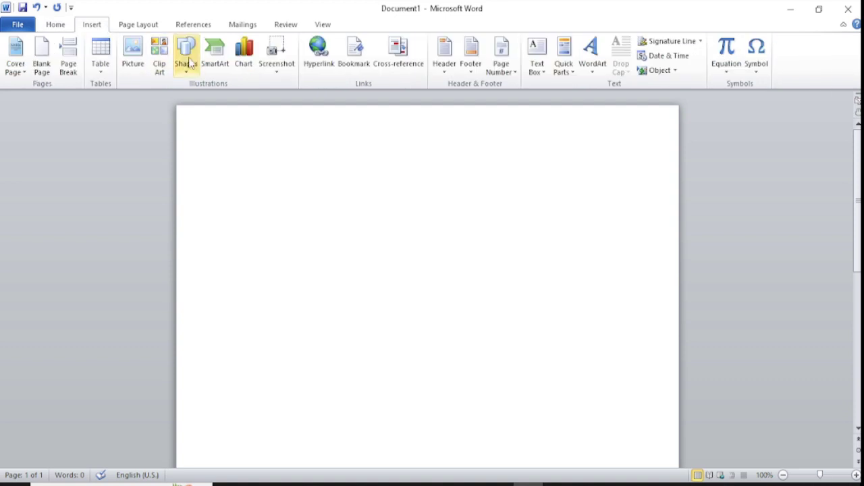
pyautogui.click(242, 58)
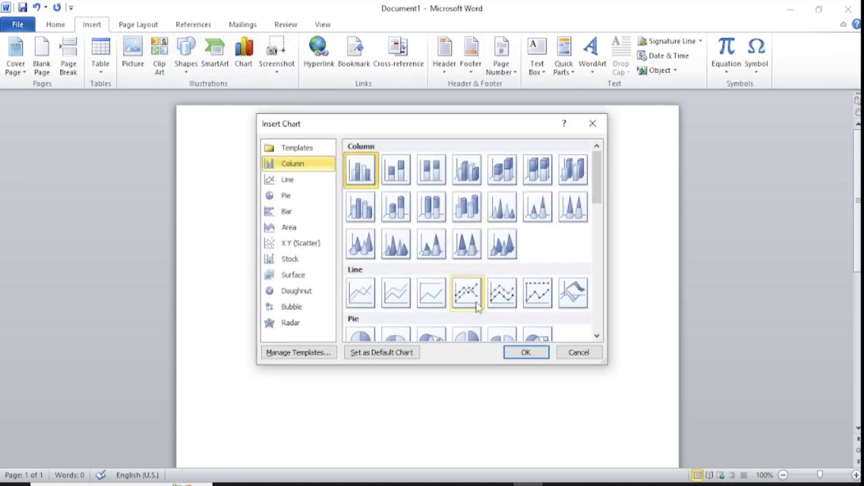
pyautogui.click(466, 291)
pyautogui.click(528, 353)
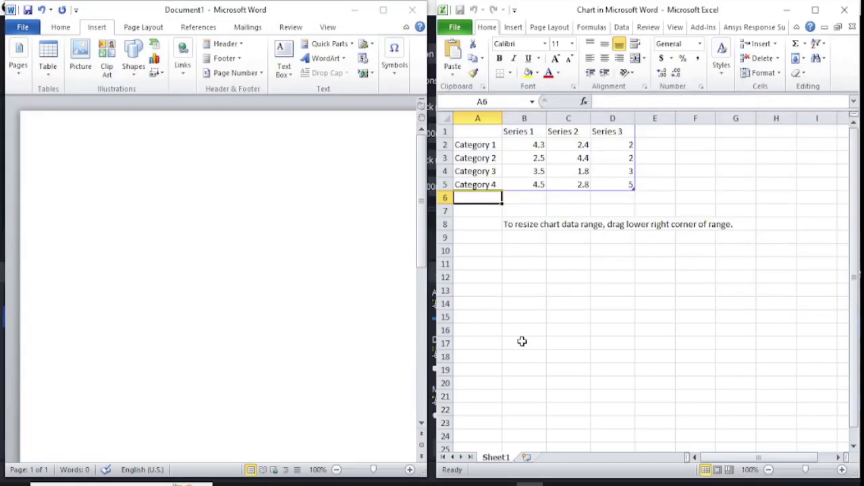
# Step: Rename the categories JAN and FEB and fill the months down to JUN
pyautogui.click(492, 144)
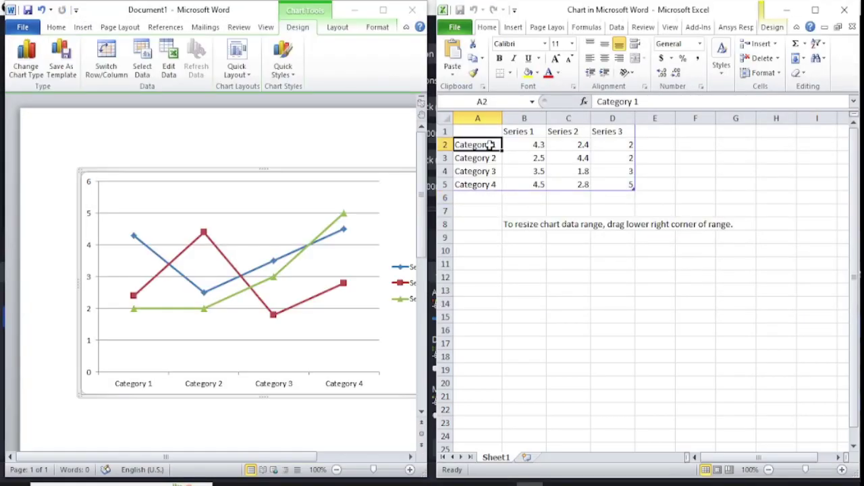
pyautogui.write('JAN')
pyautogui.click(484, 157)
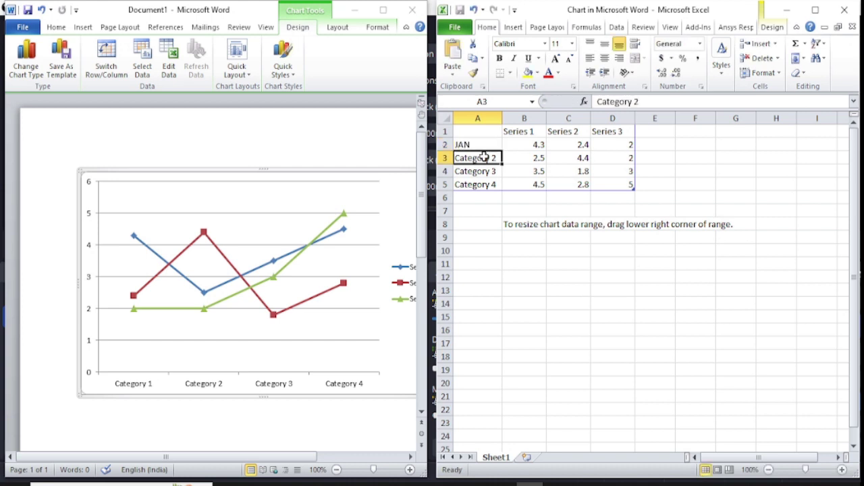
pyautogui.write('FEB')
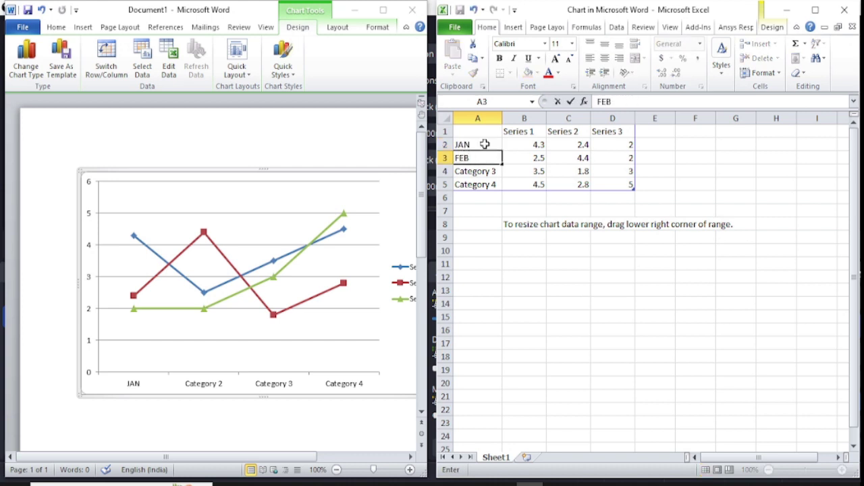
pyautogui.click(485, 143)
pyautogui.moveTo(485, 144); pyautogui.dragTo(499, 213)
pyautogui.click(573, 292)
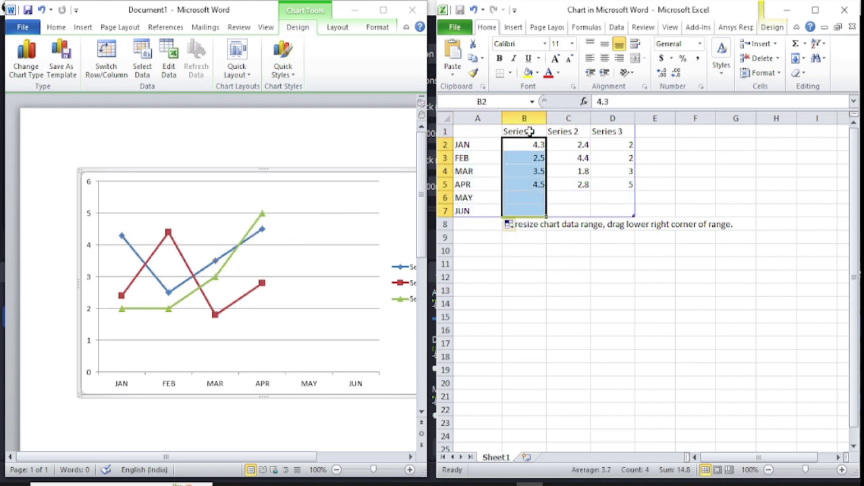
pyautogui.click(523, 132)
# Step: Name the series headings SHOP1, SHOP2 and SHOP3 in B1:D1
pyautogui.write('S')
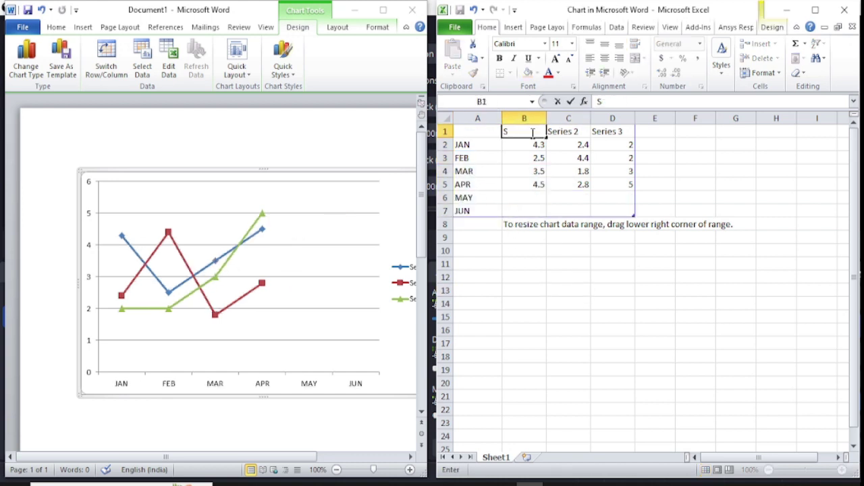
pyautogui.write('HOP1')
pyautogui.moveTo(568, 144); pyautogui.dragTo(568, 211)
pyautogui.click(579, 133)
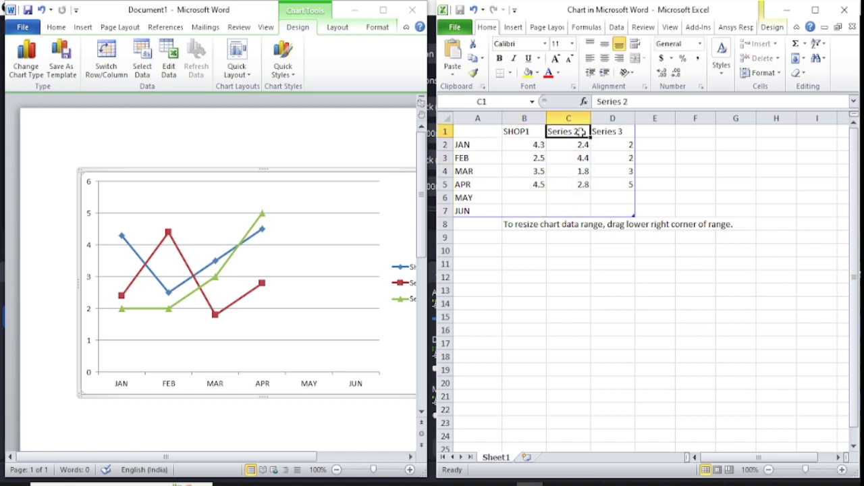
pyautogui.write('SHOP2')
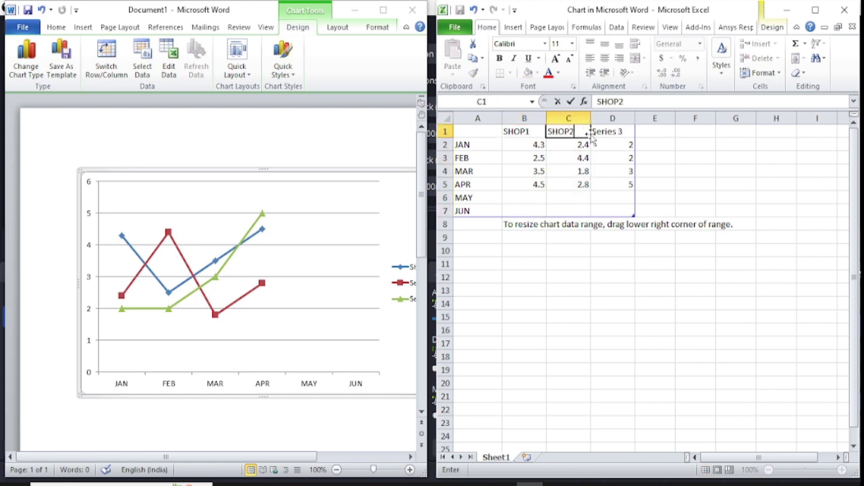
pyautogui.click(603, 131)
pyautogui.write('SH')
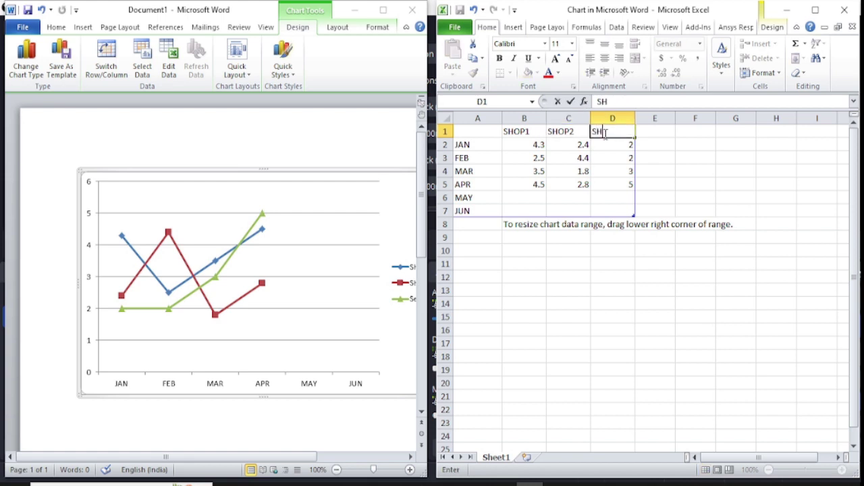
pyautogui.write('OP3')
pyautogui.click(668, 158)
pyautogui.click(538, 146)
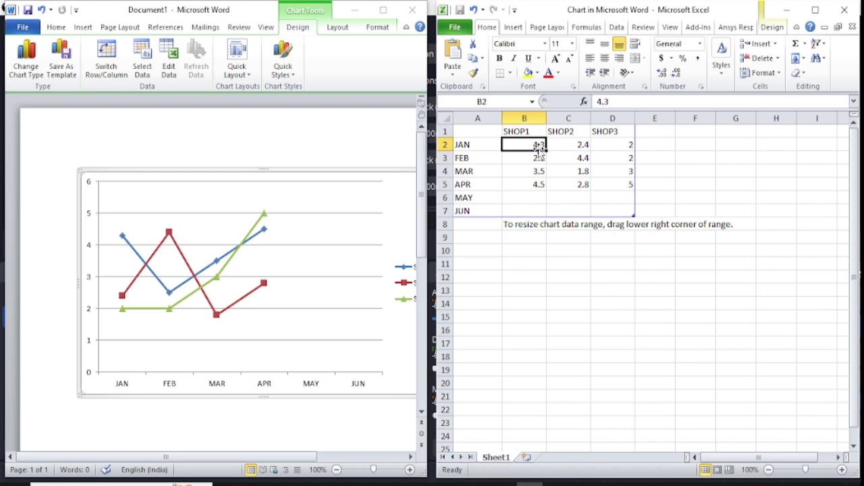
# Step: Enter JAN values 200, 100, 300 and FEB values 400, 500, 100 for the three shops
pyautogui.write('200')
pyautogui.click(573, 151)
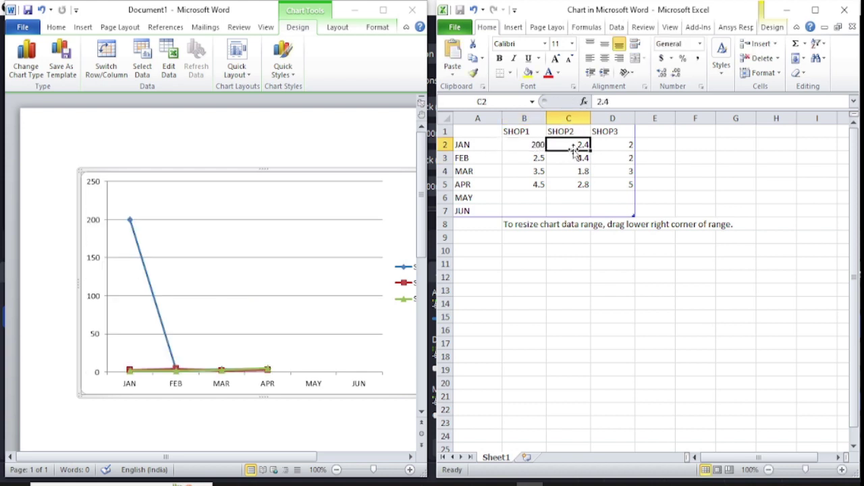
pyautogui.write('100')
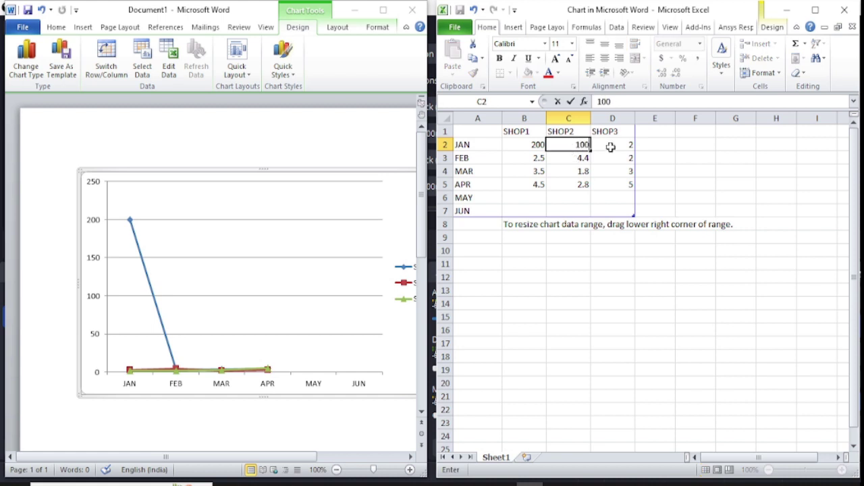
pyautogui.click(610, 144)
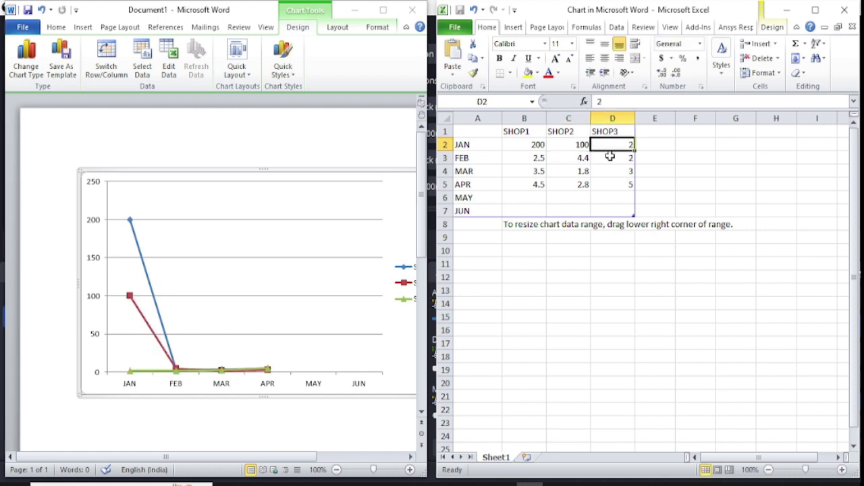
pyautogui.write('300')
pyautogui.click(538, 159)
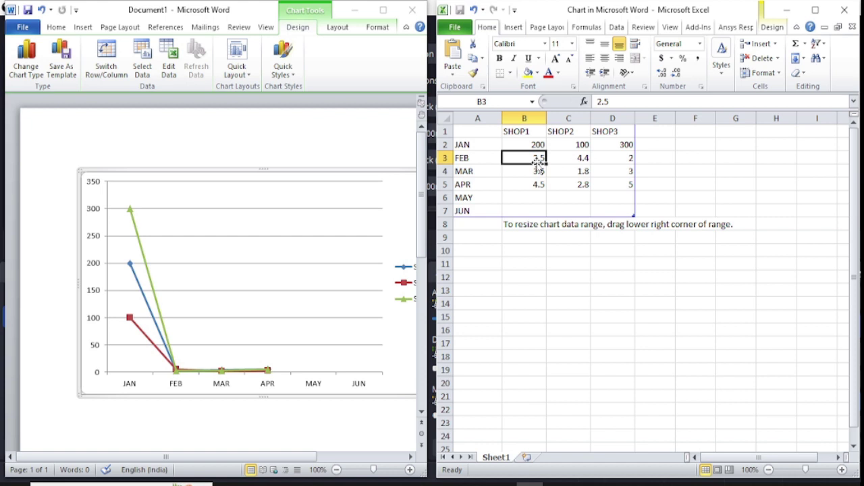
pyautogui.write('400')
pyautogui.click(583, 156)
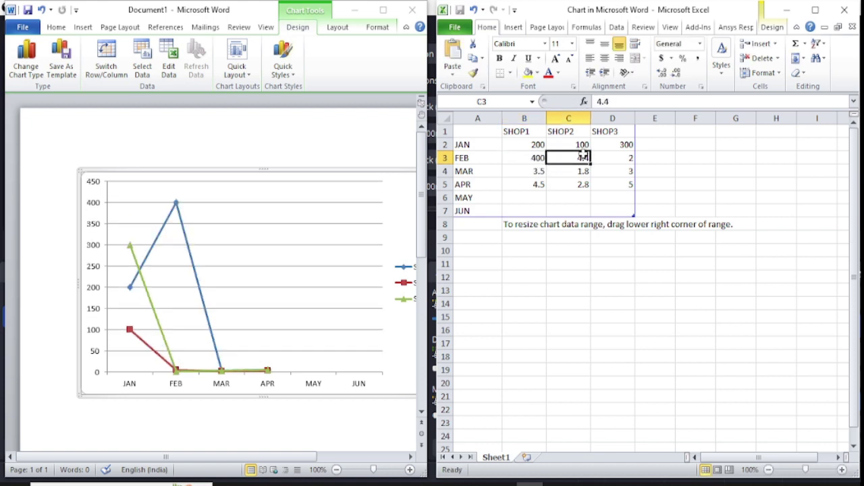
pyautogui.write('500')
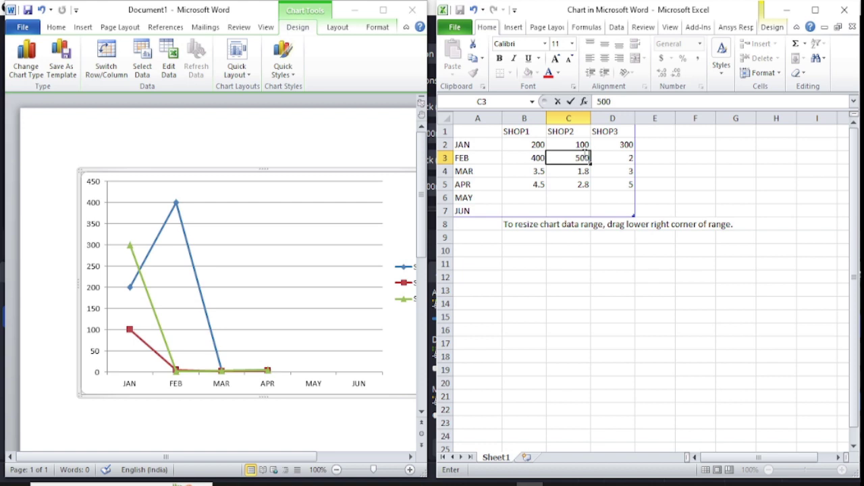
pyautogui.click(624, 157)
pyautogui.write('1')
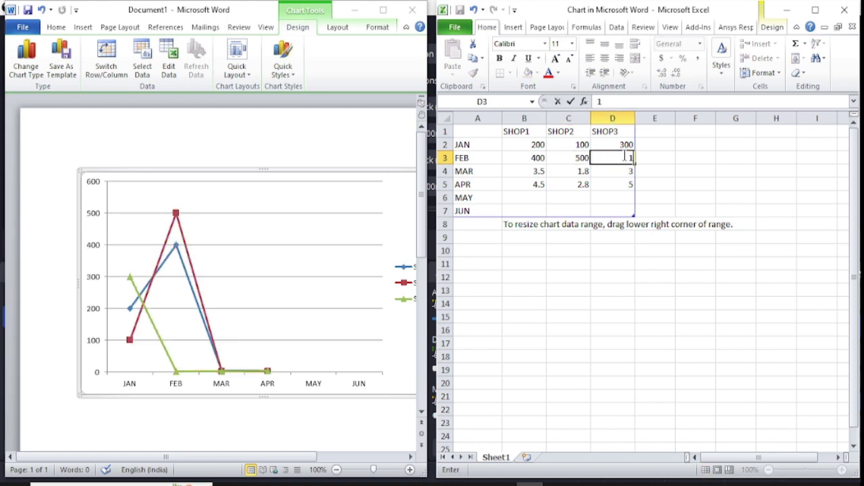
pyautogui.write('00')
pyautogui.click(539, 172)
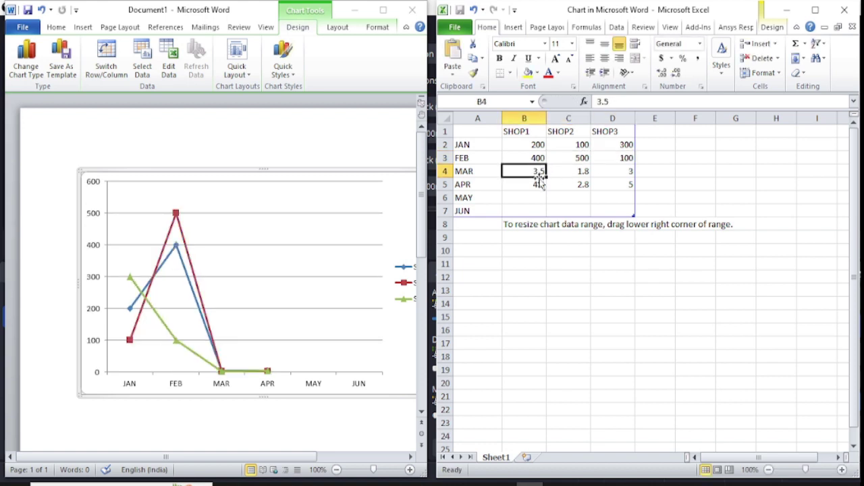
# Step: Enter SHOP1 values 100, 500, 400 and 300 for MAR through JUN
pyautogui.write('1')
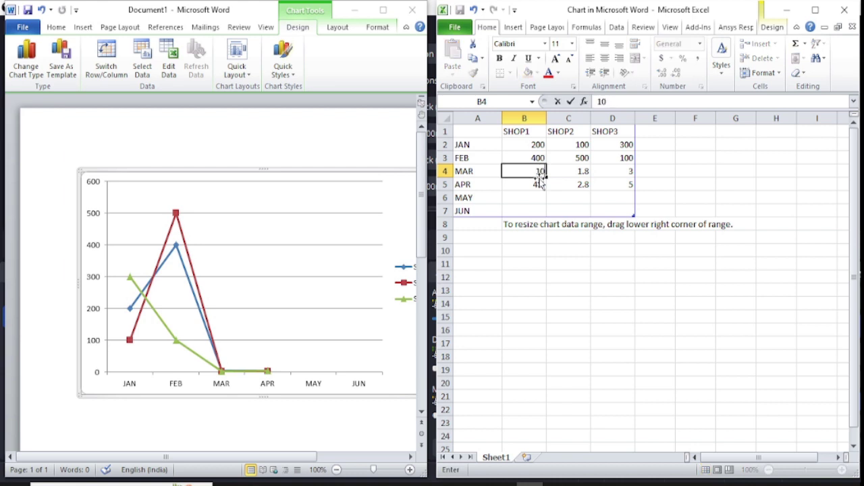
pyautogui.write('0')
pyautogui.click(540, 184)
pyautogui.write('5')
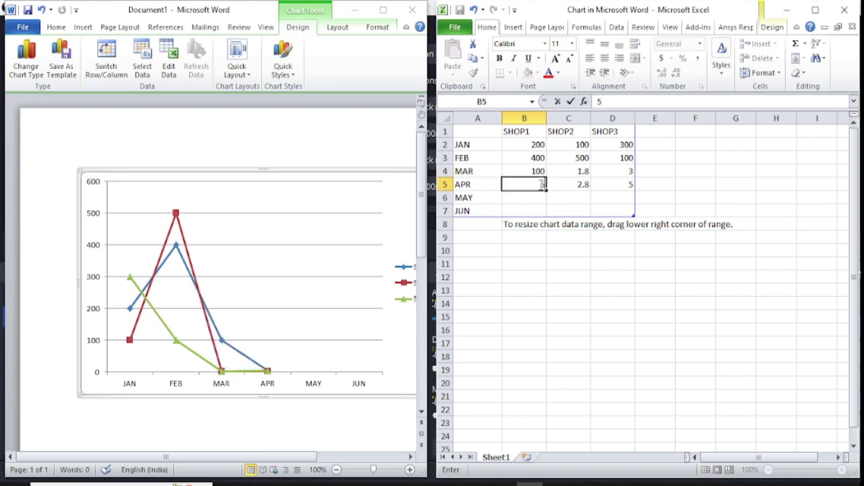
pyautogui.write('00')
pyautogui.click(537, 197)
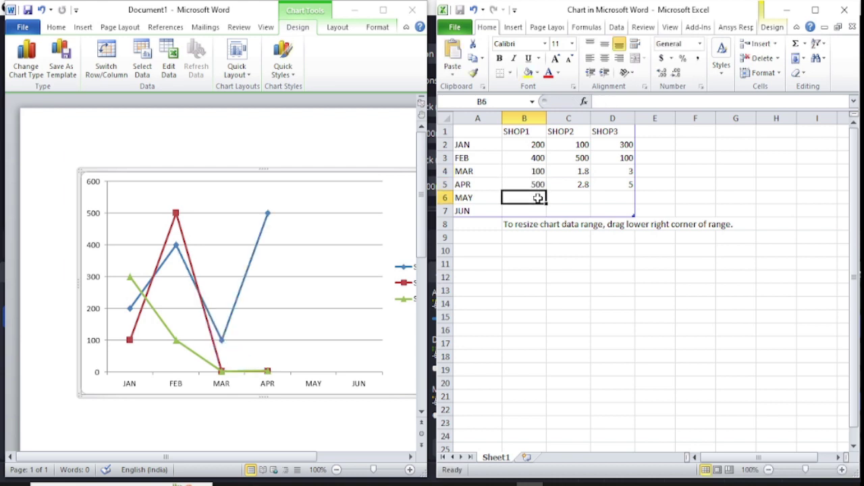
pyautogui.write('400')
pyautogui.click(536, 211)
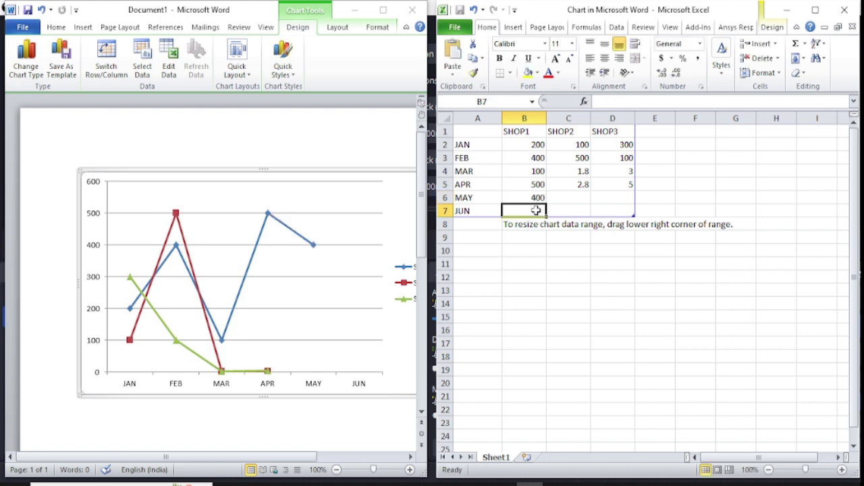
pyautogui.write('300')
pyautogui.click(580, 195)
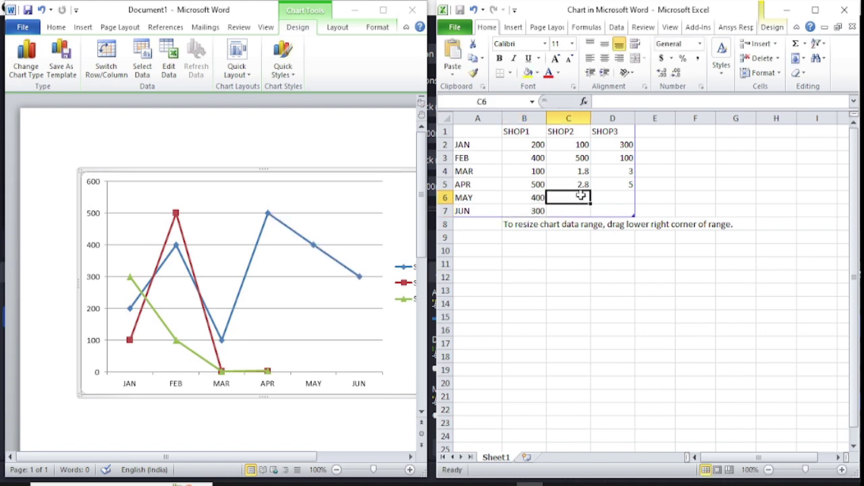
# Step: Enter SHOP2 values 100, 100, 200, 300 for MAR–JUN and fill SHOP3's 100 down to JUN
pyautogui.click(582, 170)
pyautogui.write('1')
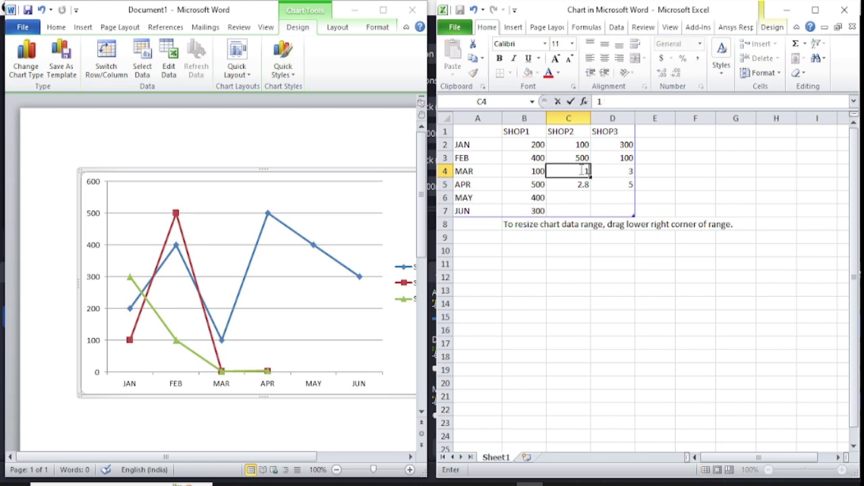
pyautogui.write('00')
pyautogui.click(580, 185)
pyautogui.write('1')
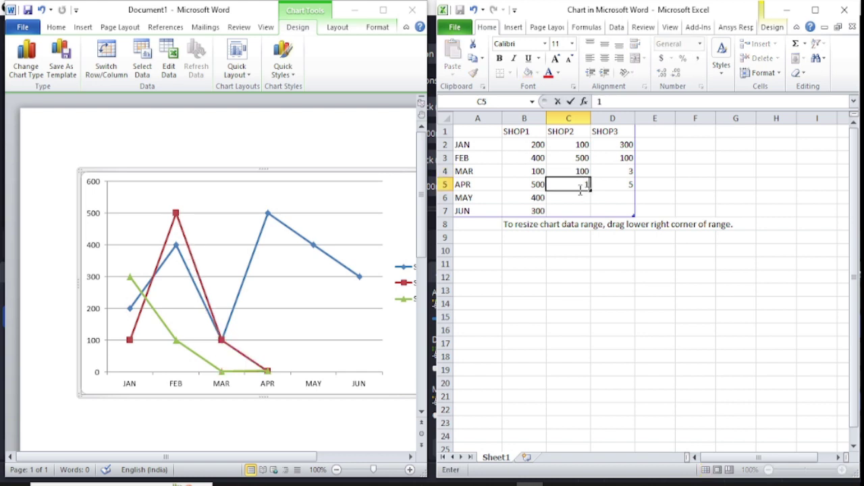
pyautogui.write('00')
pyautogui.click(581, 197)
pyautogui.write('2')
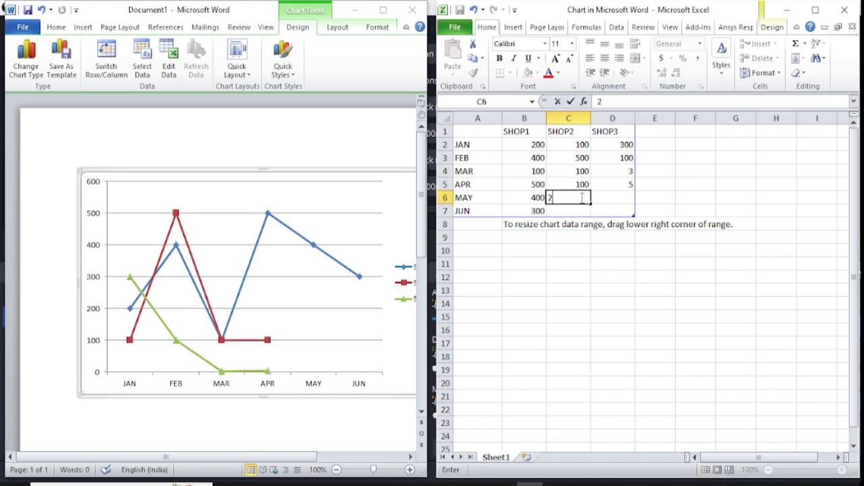
pyautogui.write('00')
pyautogui.click(577, 212)
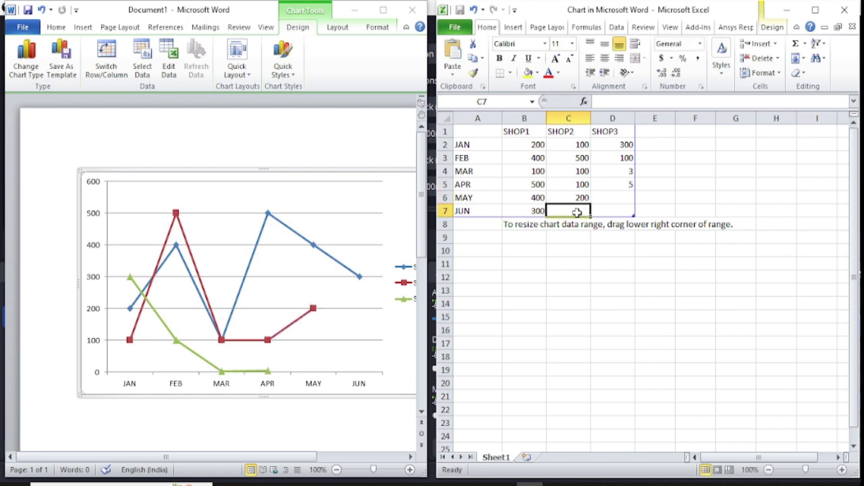
pyautogui.write('300')
pyautogui.click(615, 194)
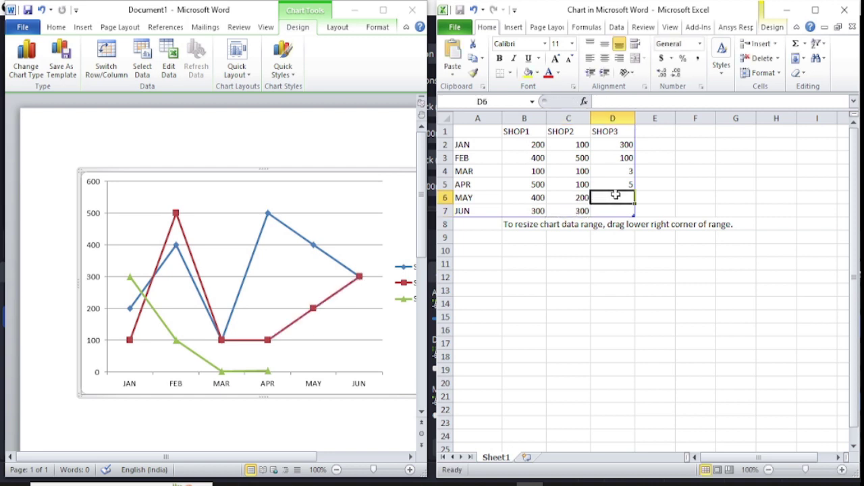
pyautogui.click(625, 158)
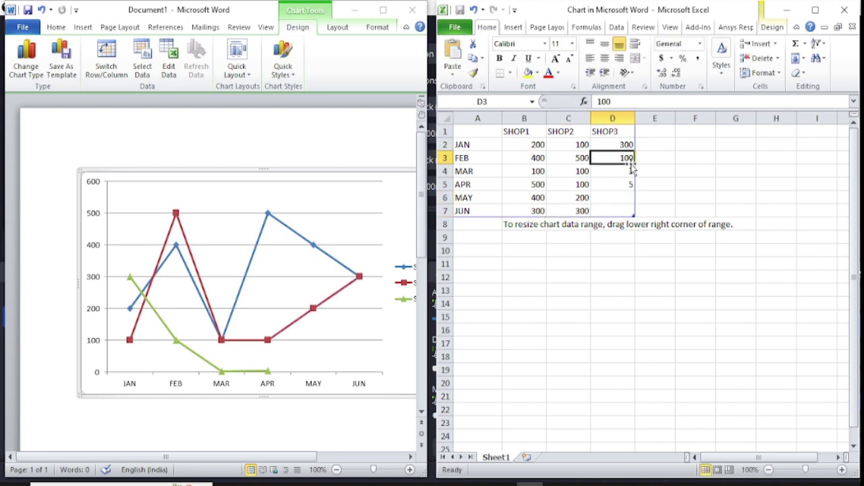
pyautogui.moveTo(633, 165); pyautogui.dragTo(632, 215)
pyautogui.click(704, 181)
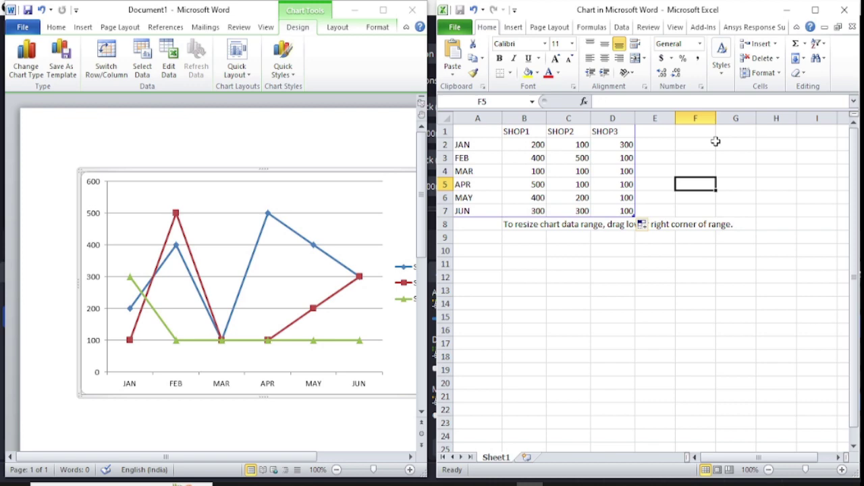
# Step: Close the data sheet and inspect the SHOP1–SHOP3 data points on the line chart
pyautogui.click(844, 9)
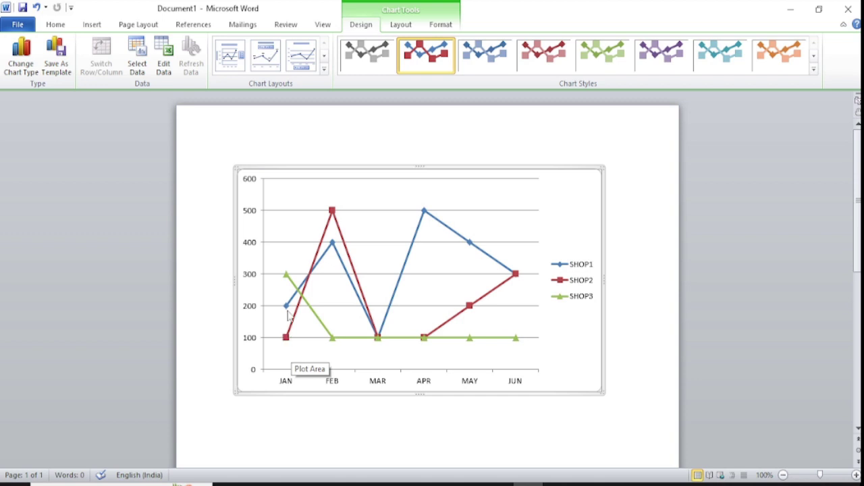
pyautogui.moveTo(289, 280)
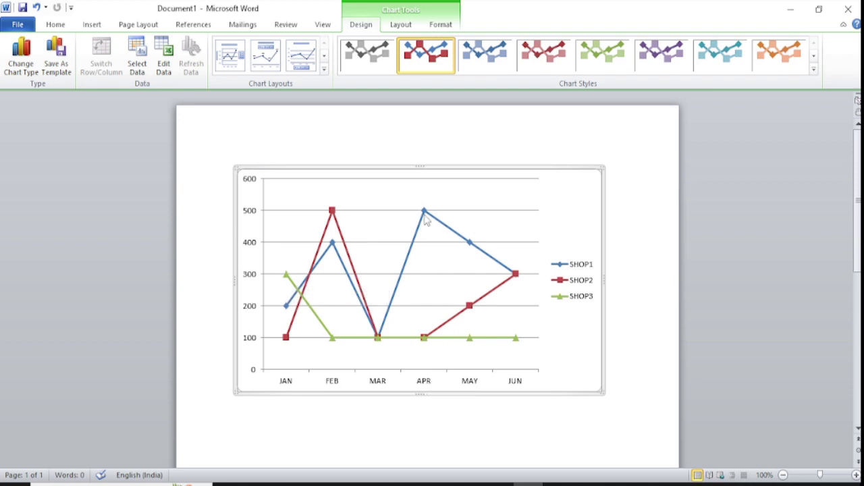
pyautogui.moveTo(424, 214)
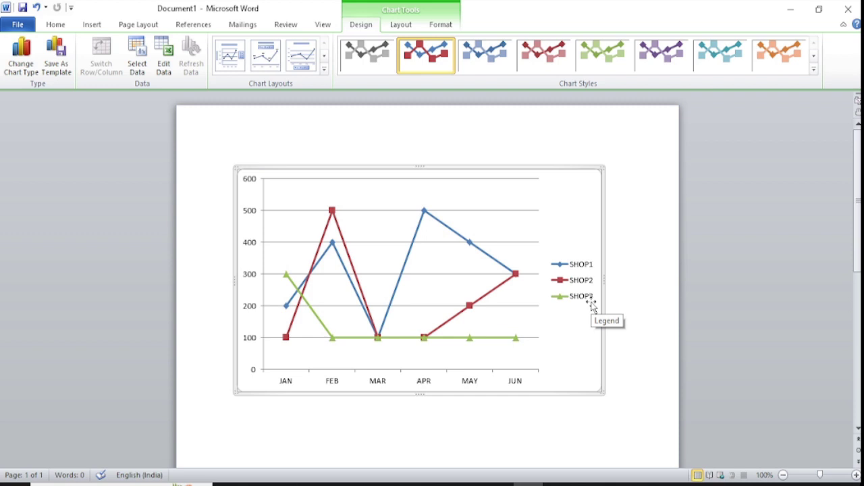
pyautogui.moveTo(501, 273)
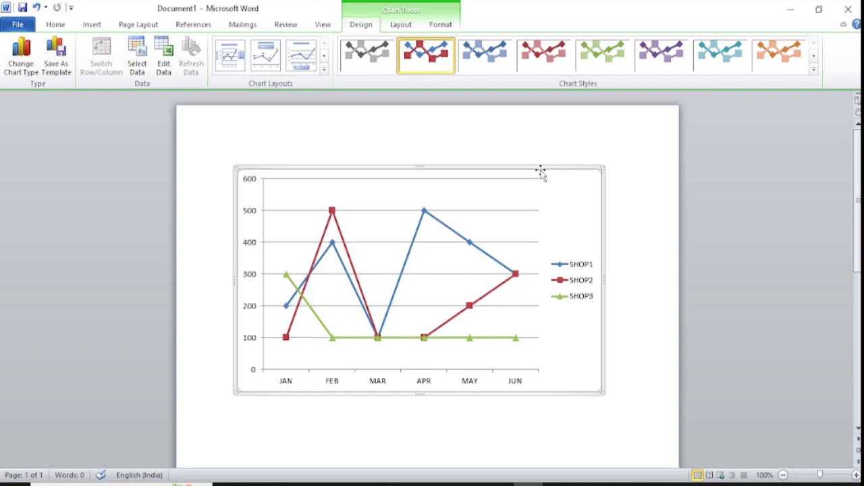
# Step: Replace the line chart with a basic pie chart titled Sales
pyautogui.press('Delete')
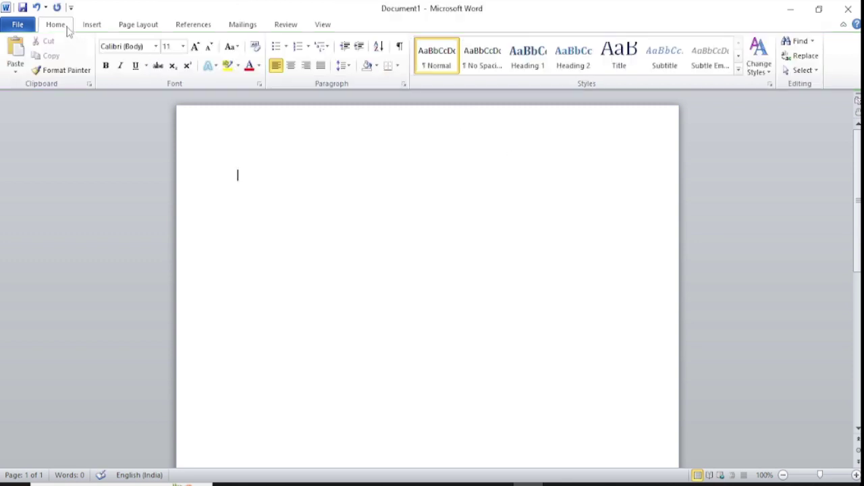
pyautogui.click(92, 24)
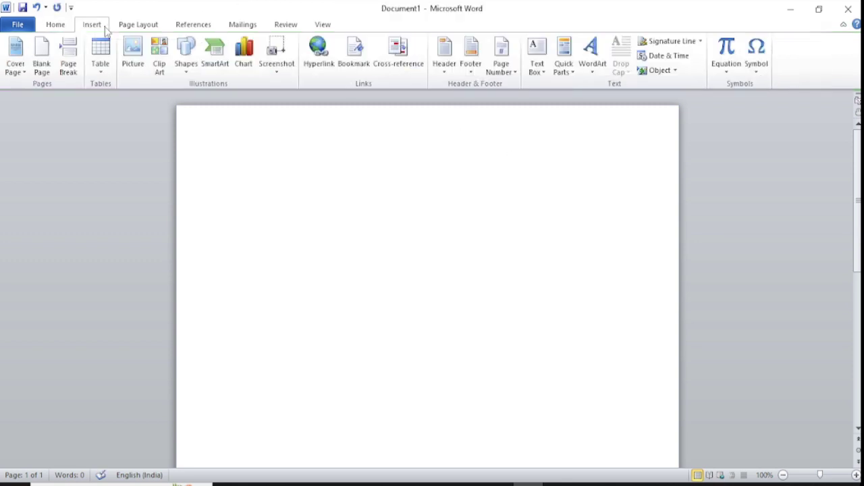
pyautogui.click(245, 74)
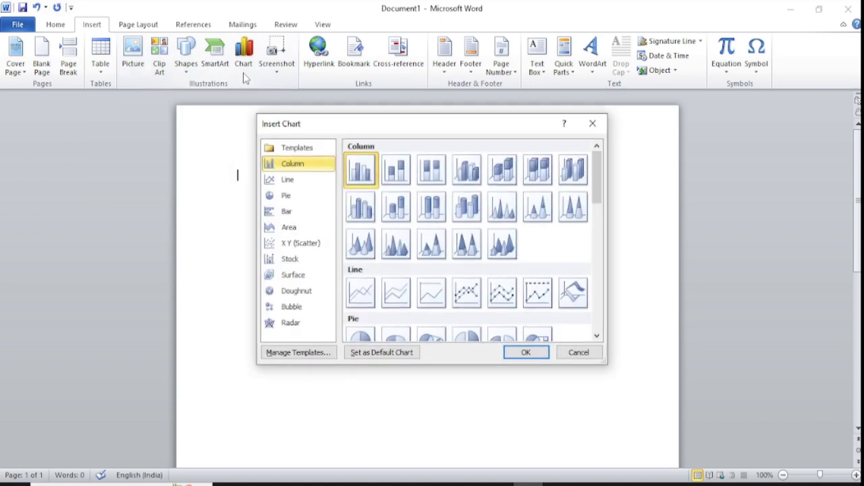
pyautogui.click(312, 197)
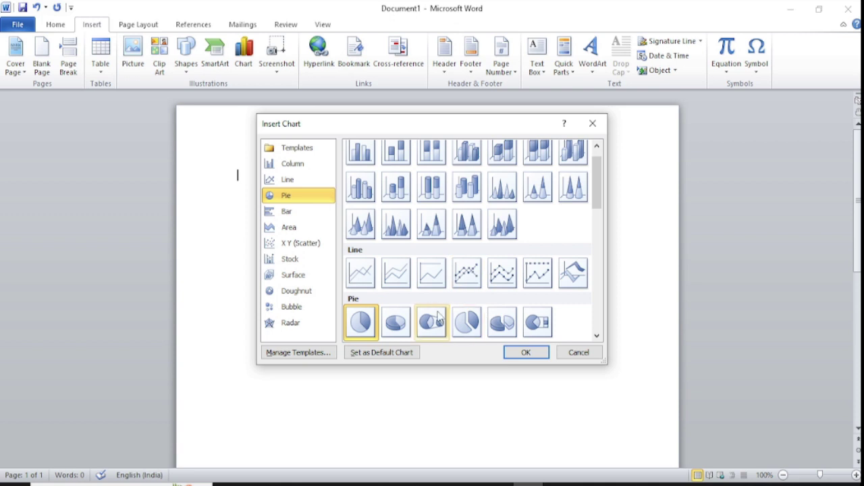
pyautogui.scroll(-5, 438, 317)
pyautogui.scroll(5, 438, 317)
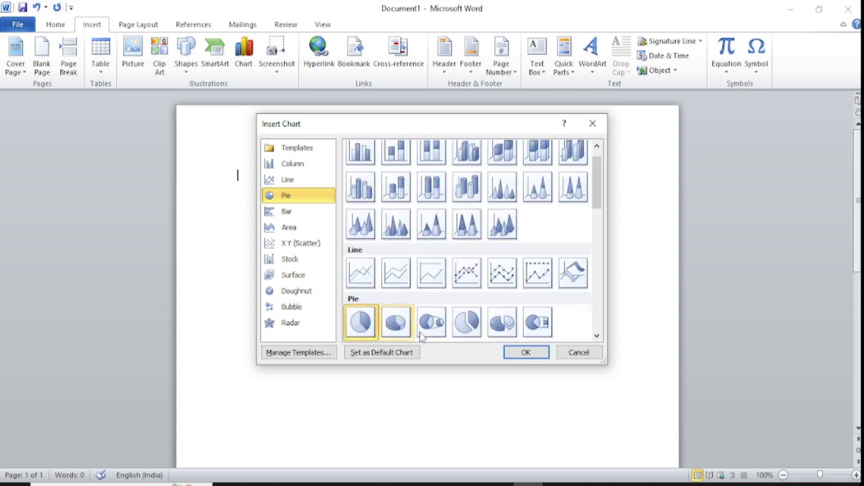
pyautogui.click(540, 352)
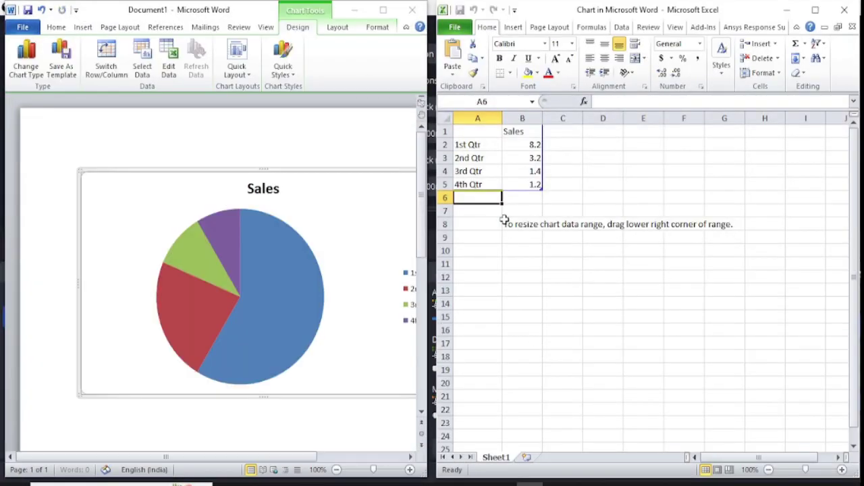
# Step: Add a fifth category labelled 5TH QTR below 4th Qtr
pyautogui.click(490, 145)
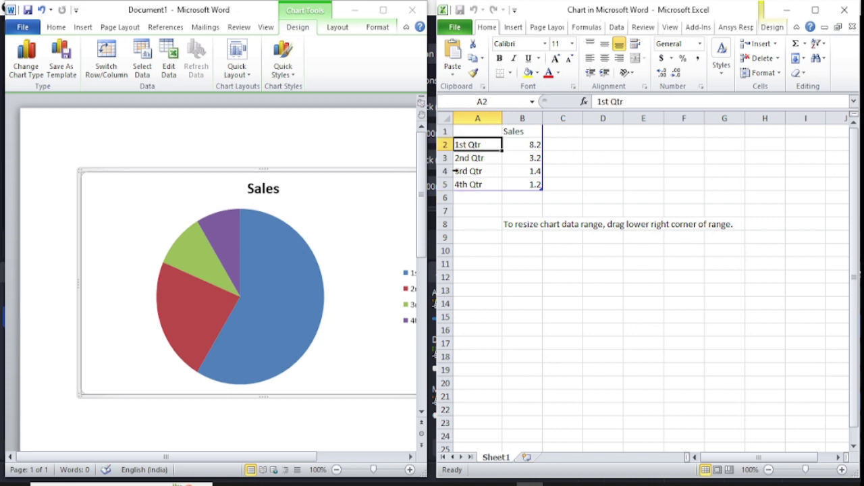
pyautogui.click(483, 158)
pyautogui.click(484, 174)
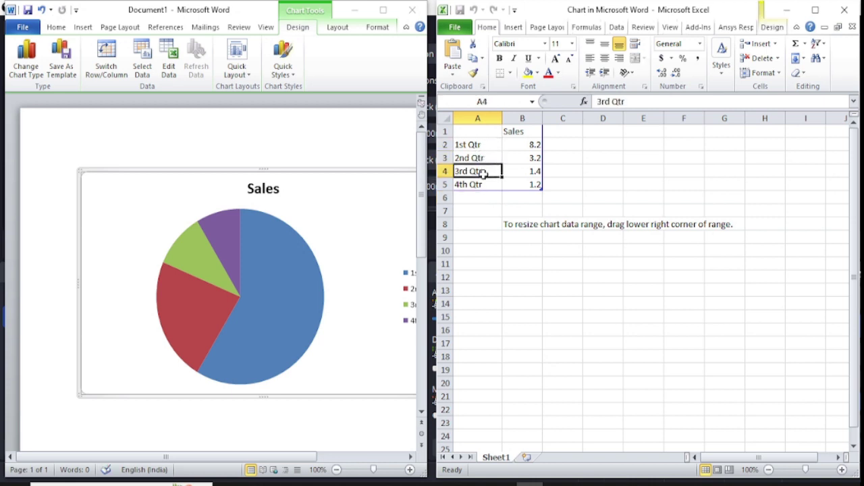
pyautogui.click(488, 186)
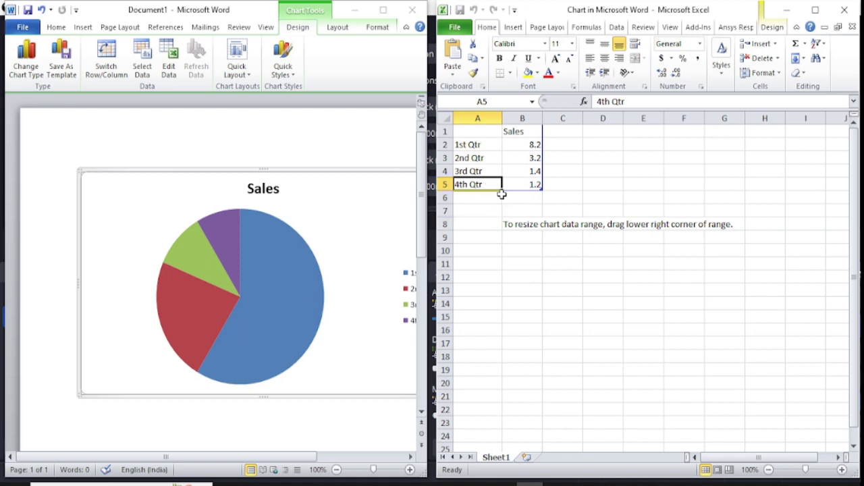
pyautogui.click(478, 199)
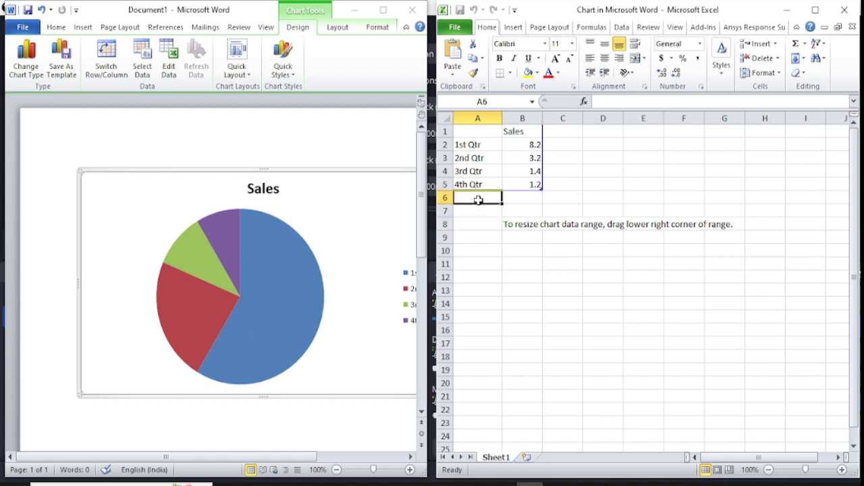
pyautogui.write('5T')
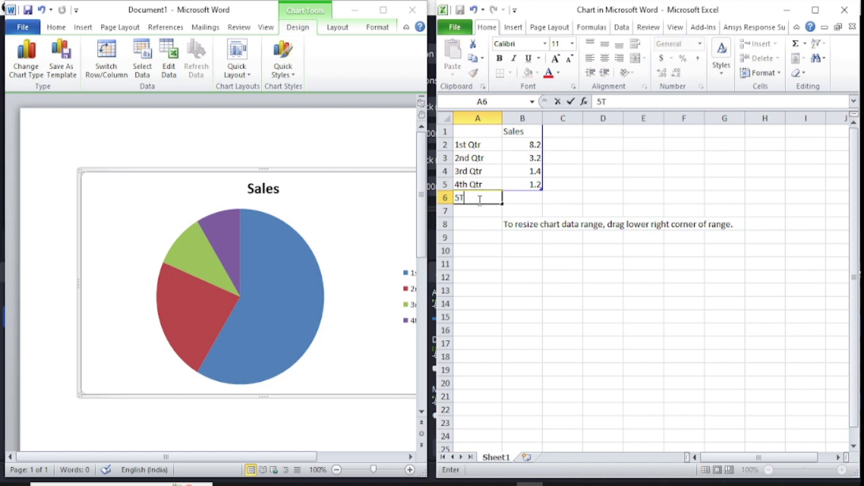
pyautogui.write('H')
pyautogui.write(' QTR')
pyautogui.click(563, 209)
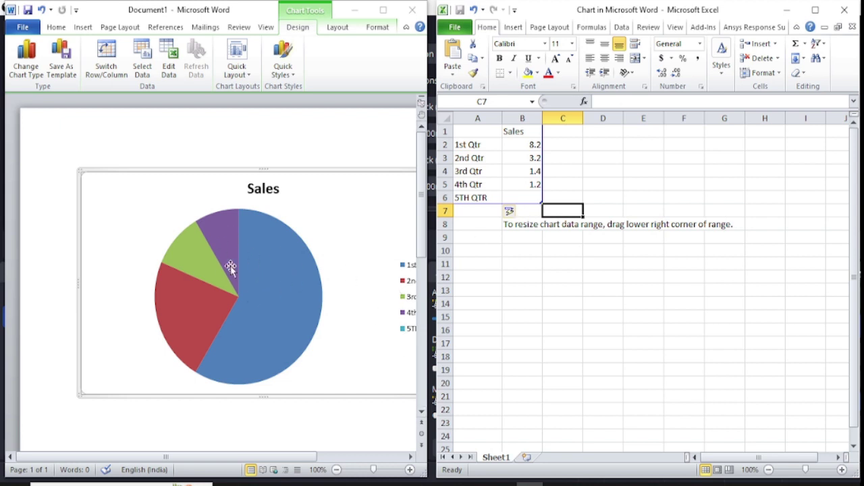
# Step: Set the sales values to 10, 20, 30, 20 and 20 for the five quarters
pyautogui.click(523, 197)
pyautogui.click(536, 143)
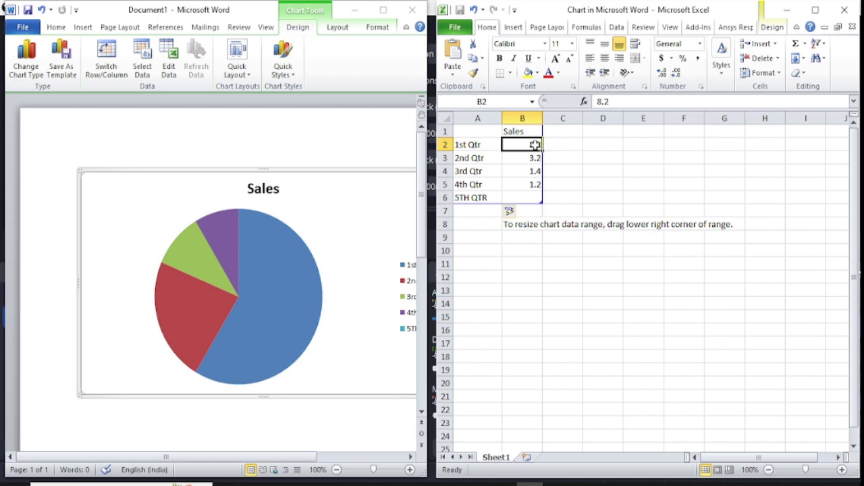
pyautogui.write('10')
pyautogui.click(604, 158)
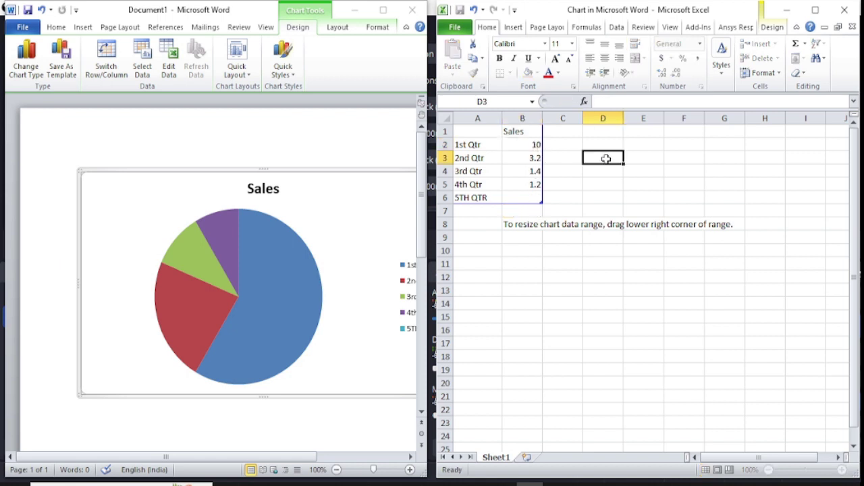
pyautogui.click(523, 159)
pyautogui.write('2')
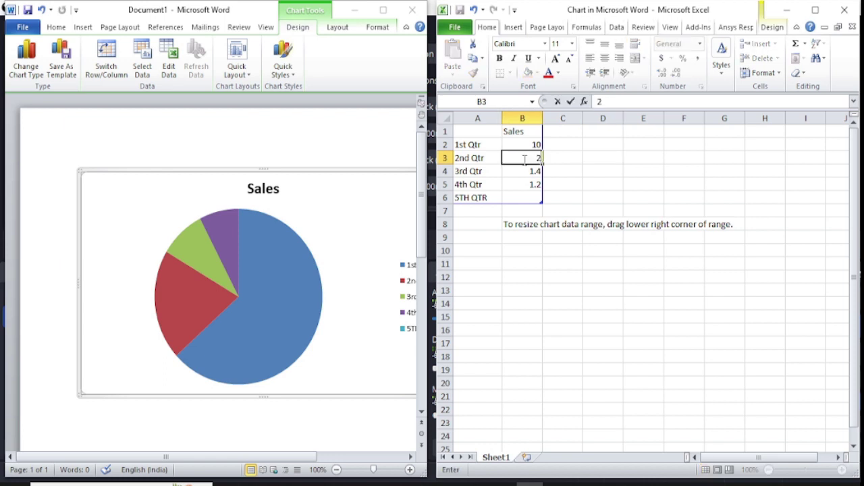
pyautogui.write('0')
pyautogui.click(539, 171)
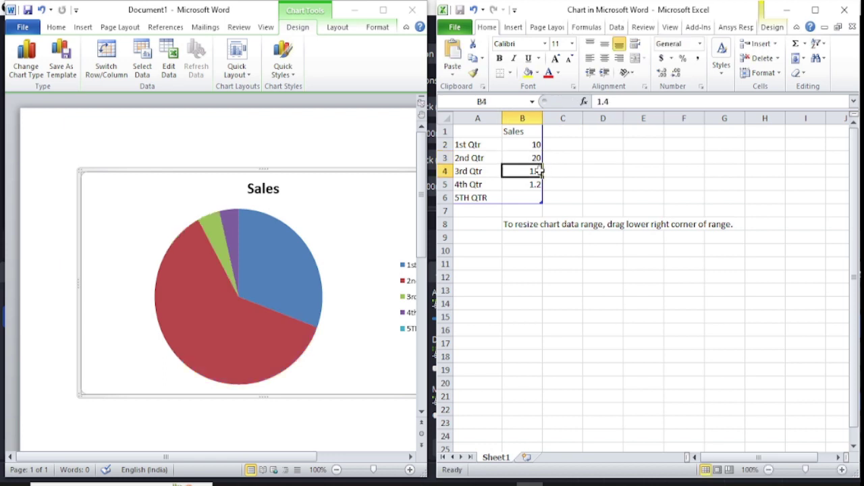
pyautogui.write('30')
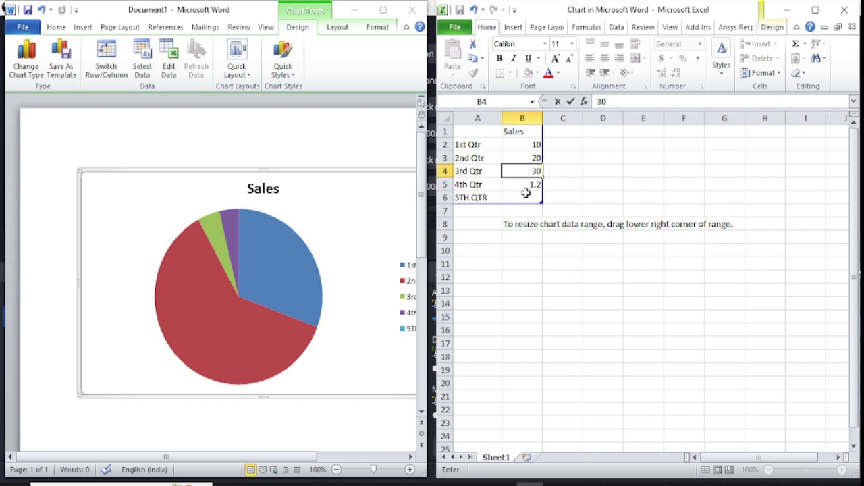
pyautogui.click(527, 189)
pyautogui.write('20')
pyautogui.click(530, 195)
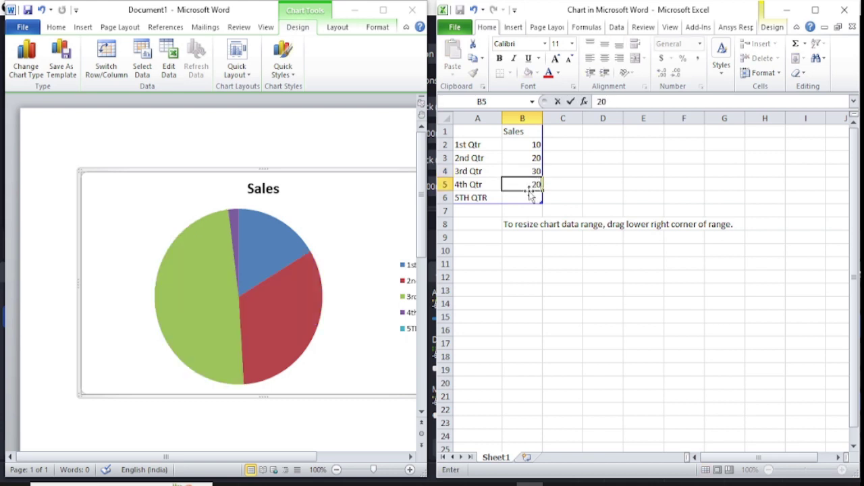
pyautogui.write('2')
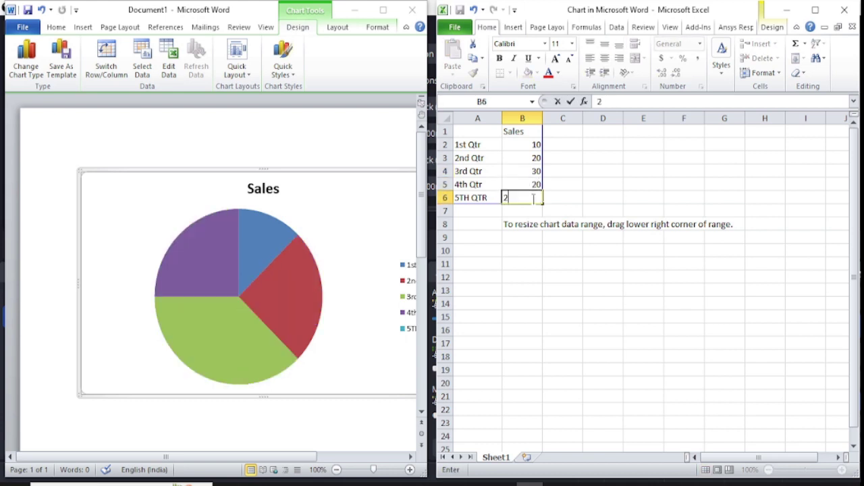
pyautogui.write('0')
pyautogui.click(597, 211)
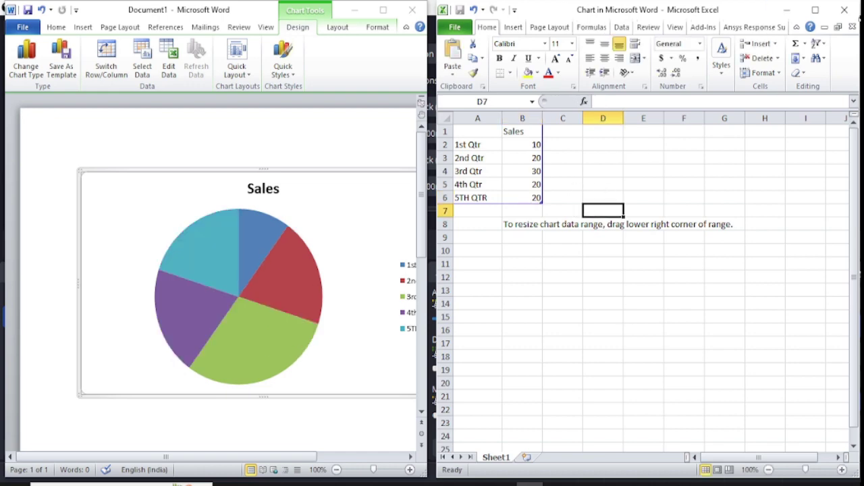
# Step: Close the chart's Excel data sheet, then select the Sales pie's plot area and chart area
pyautogui.click(844, 9)
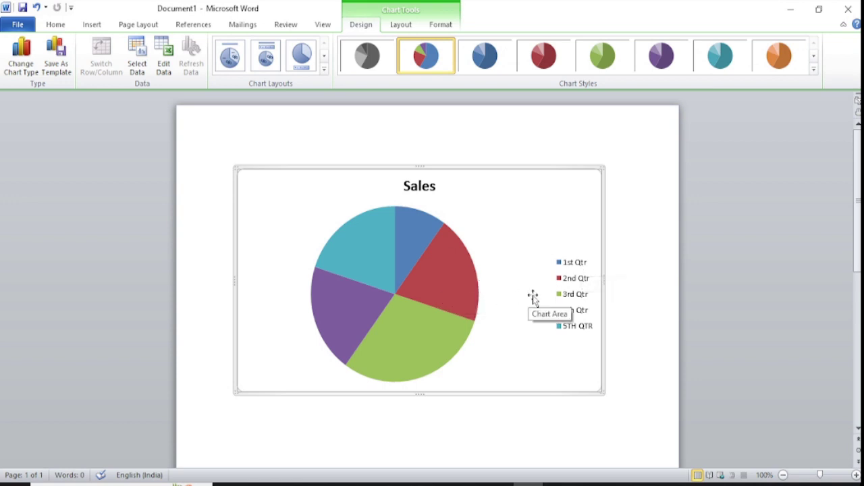
pyautogui.moveTo(452, 338)
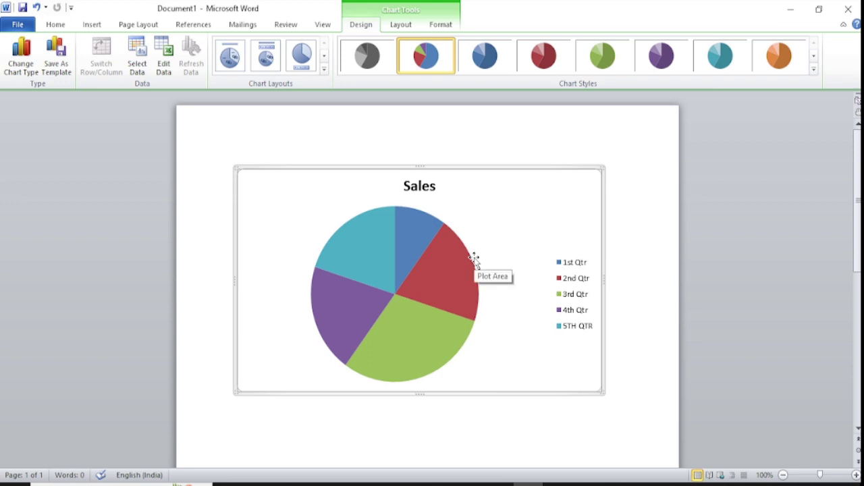
pyautogui.click(474, 259)
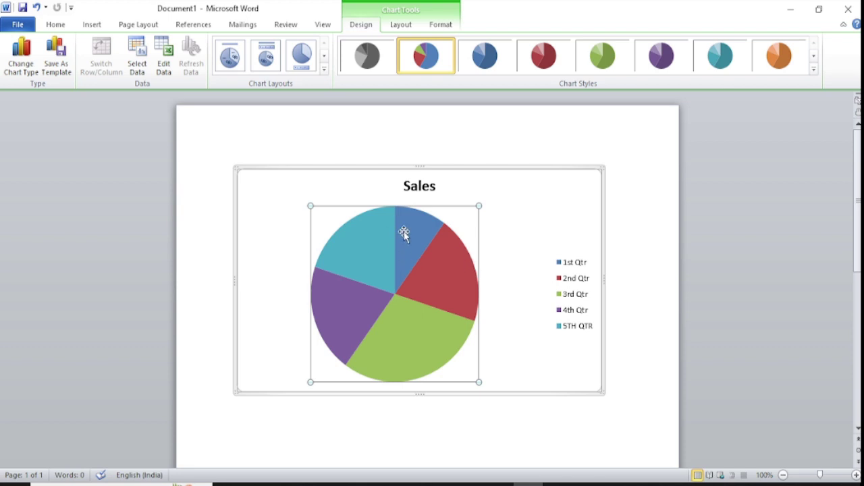
pyautogui.moveTo(432, 274)
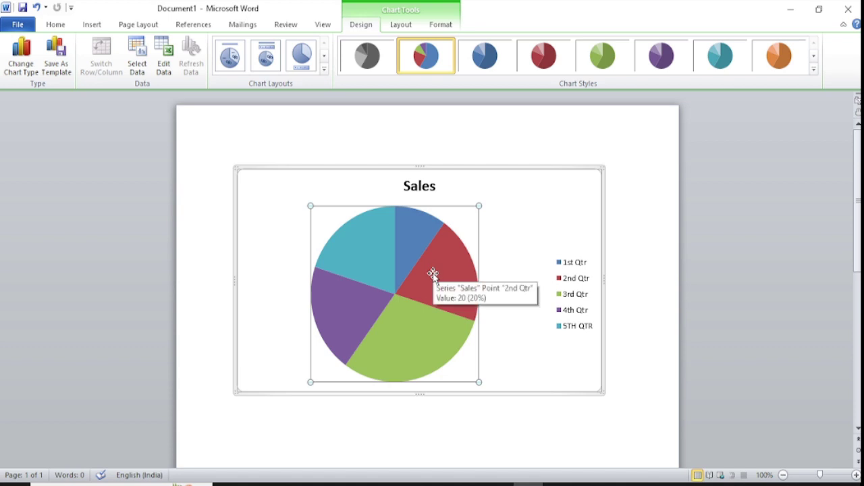
pyautogui.click(543, 168)
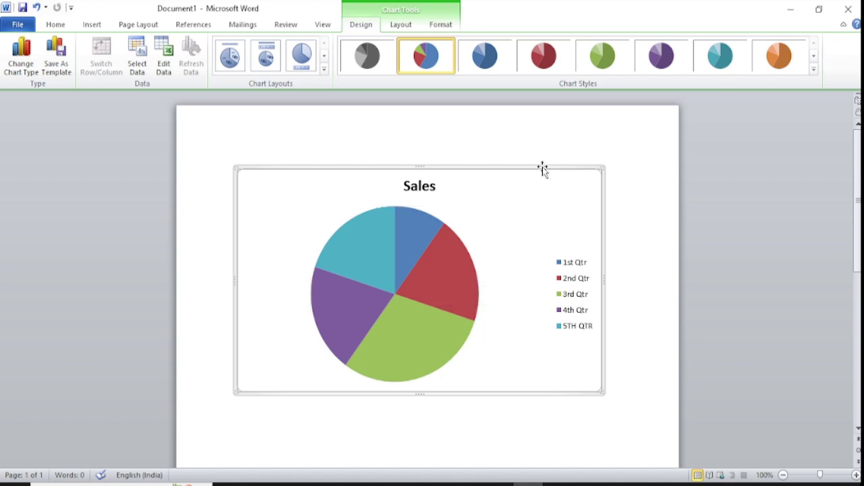
# Step: Delete the Sales pie chart so the Word page is empty again
pyautogui.press('Escape')
pyautogui.press('Delete')
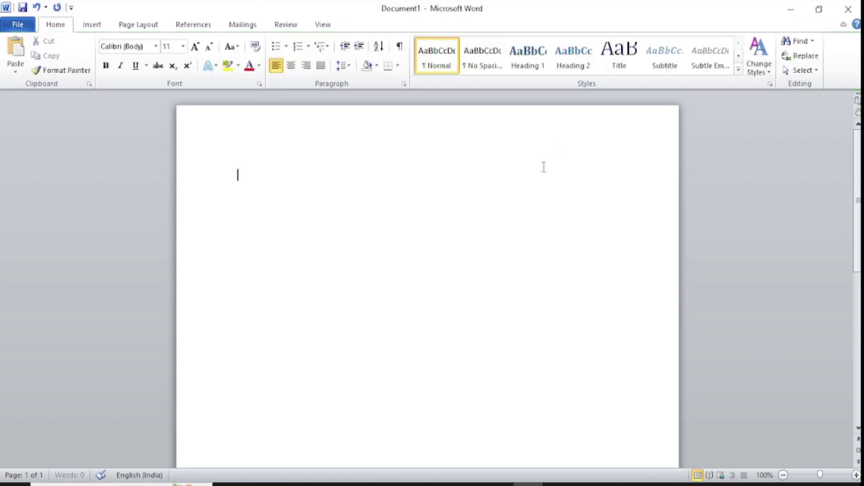
pyautogui.click(143, 24)
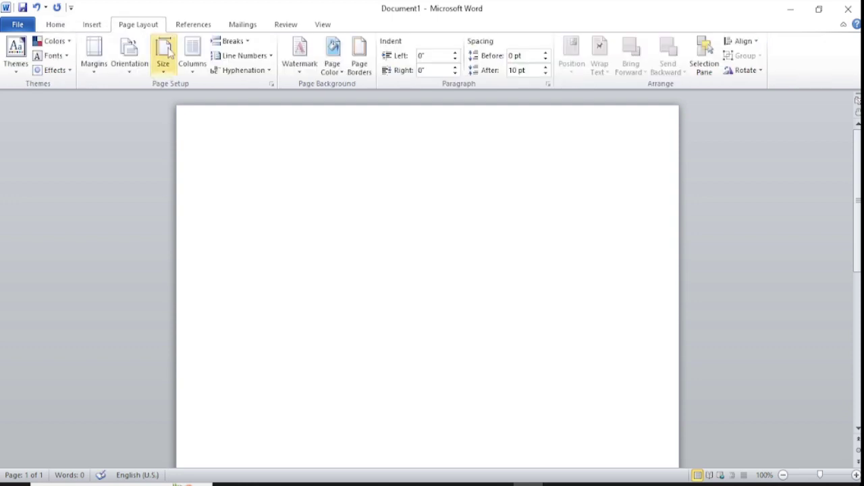
pyautogui.click(92, 24)
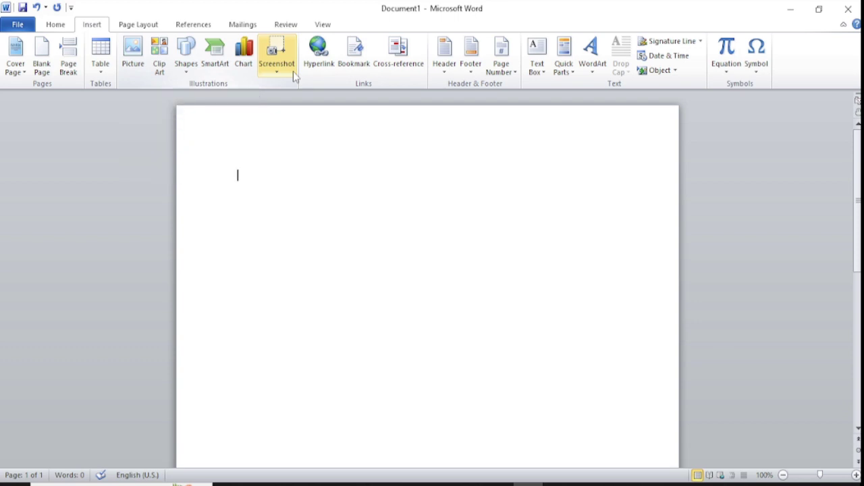
# Step: Search Google in Chrome for 'COMPUTER' and switch to the image results
pyautogui.click(277, 72)
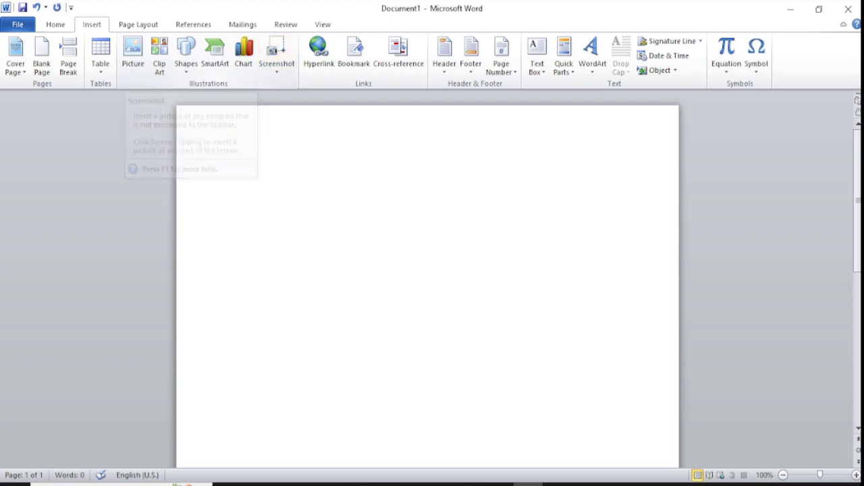
pyautogui.click(165, 168)
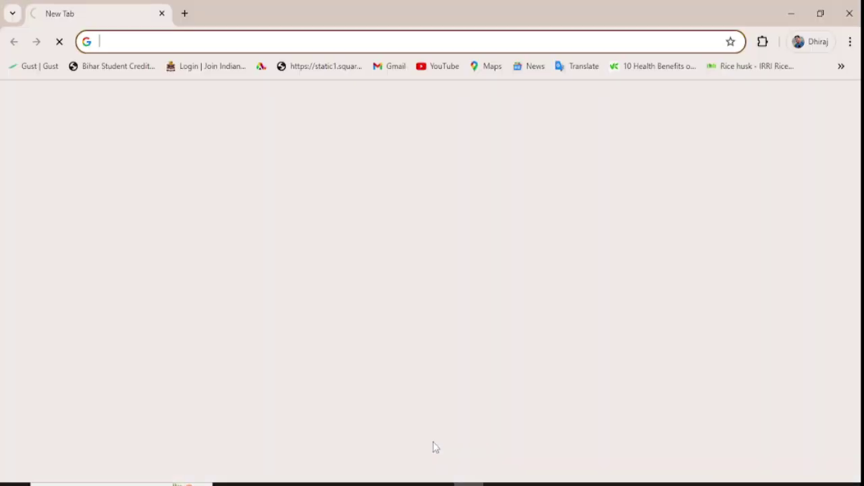
pyautogui.click(410, 295)
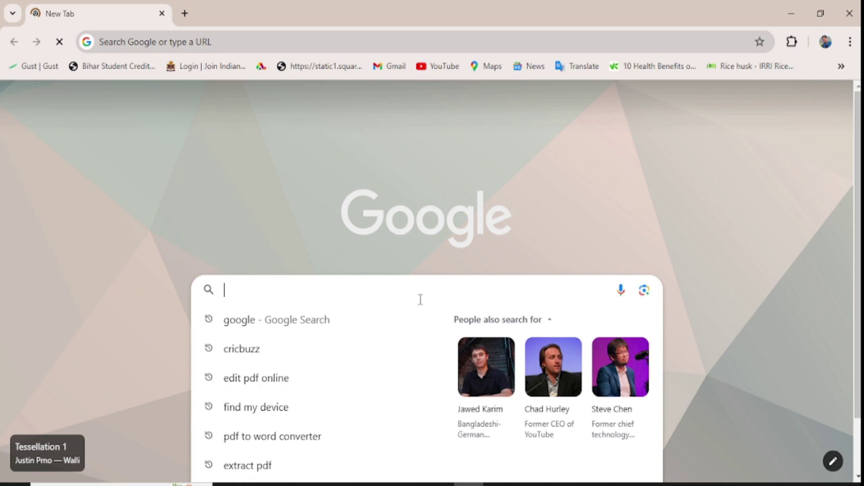
pyautogui.write('E')
pyautogui.press('Escape')
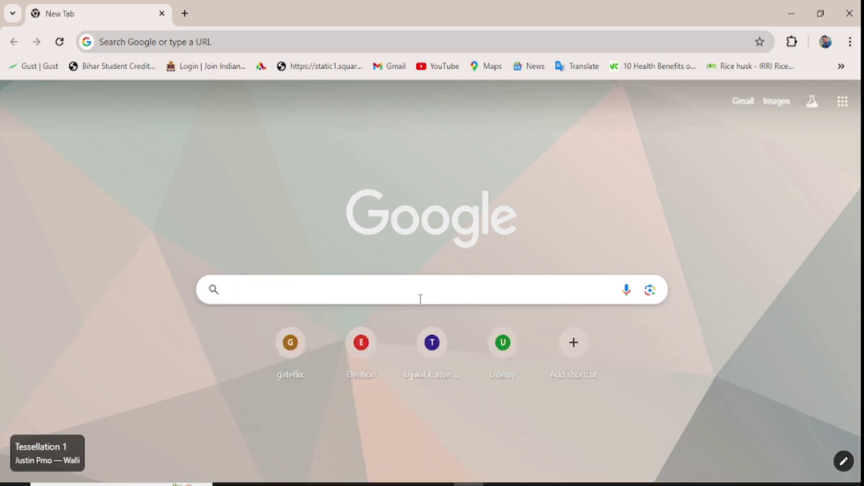
pyautogui.write('COMP')
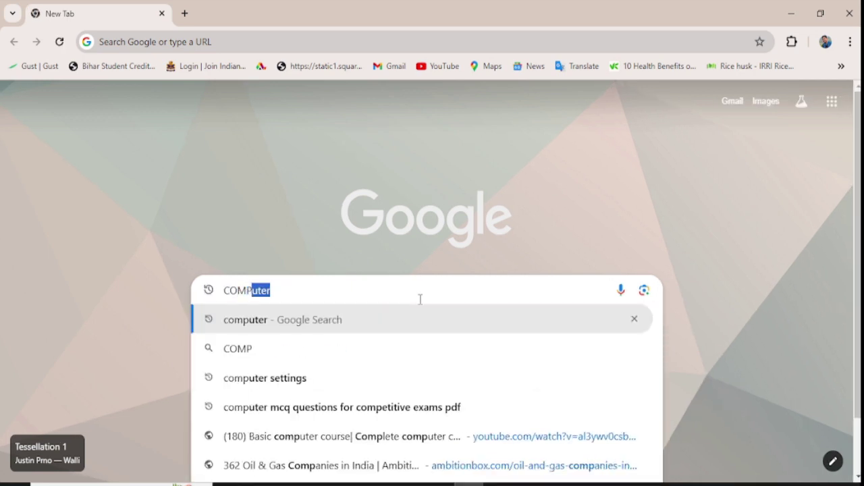
pyautogui.write('UTER')
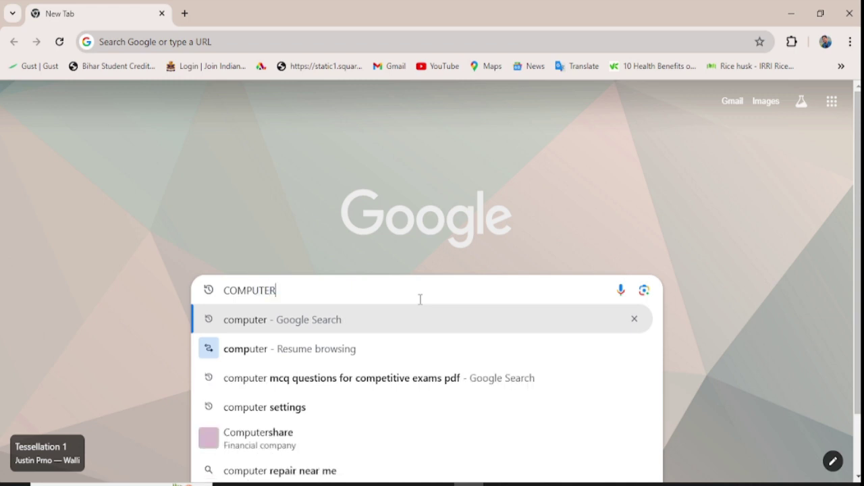
pyautogui.press('Return')
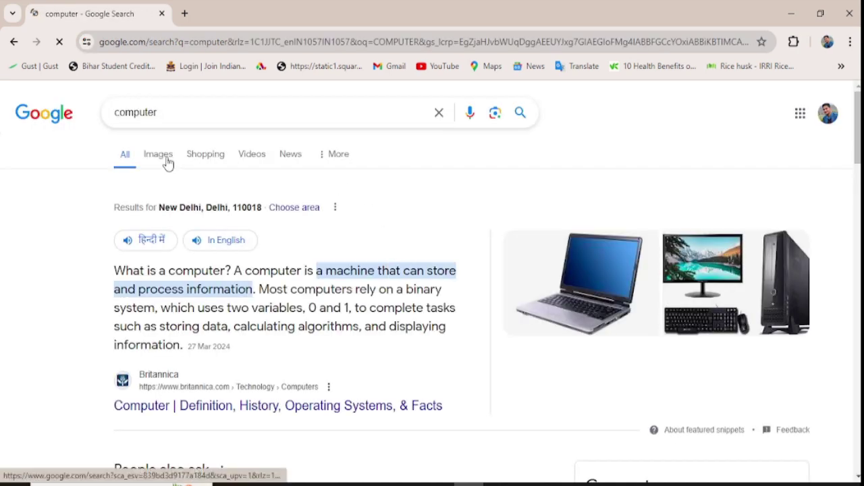
pyautogui.click(596, 250)
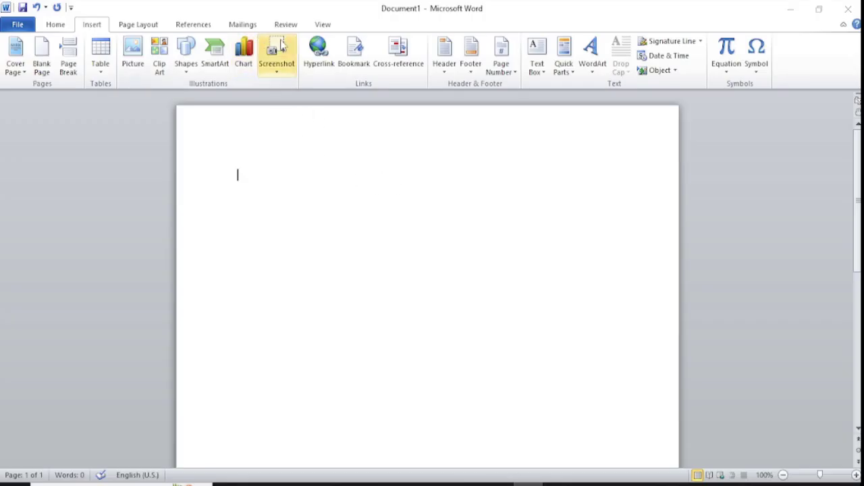
# Step: Insert a Screen Clipping of the silver laptop photo from the Chrome image results
pyautogui.click(280, 47)
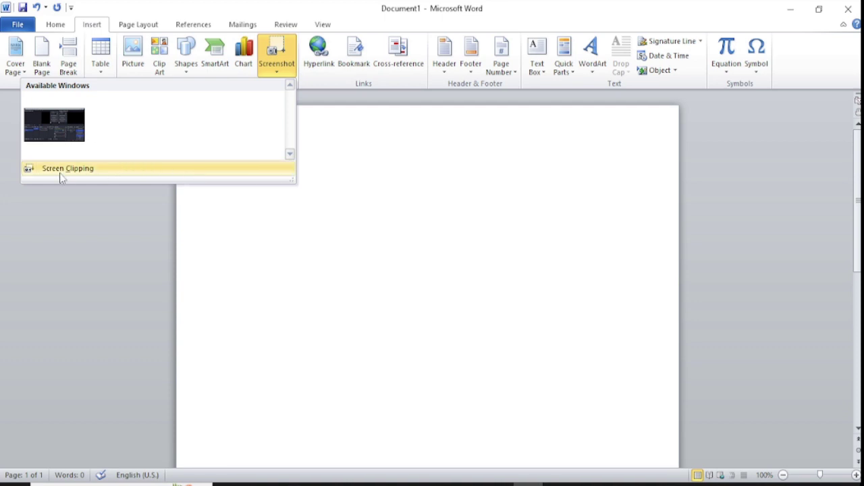
pyautogui.click(107, 171)
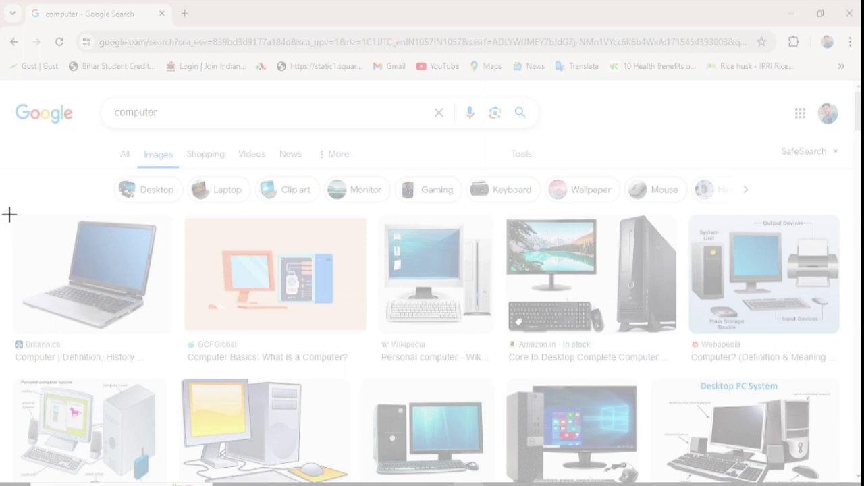
pyautogui.moveTo(9, 215); pyautogui.dragTo(179, 341)
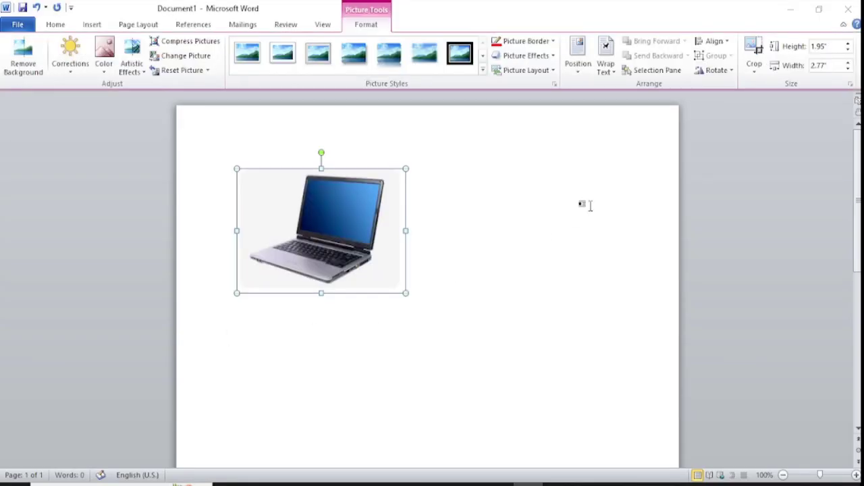
pyautogui.click(505, 241)
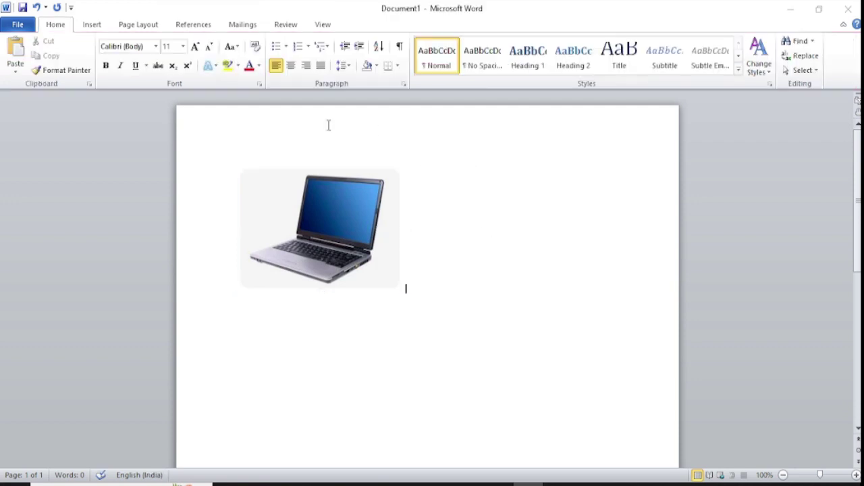
pyautogui.click(334, 201)
pyautogui.click(91, 25)
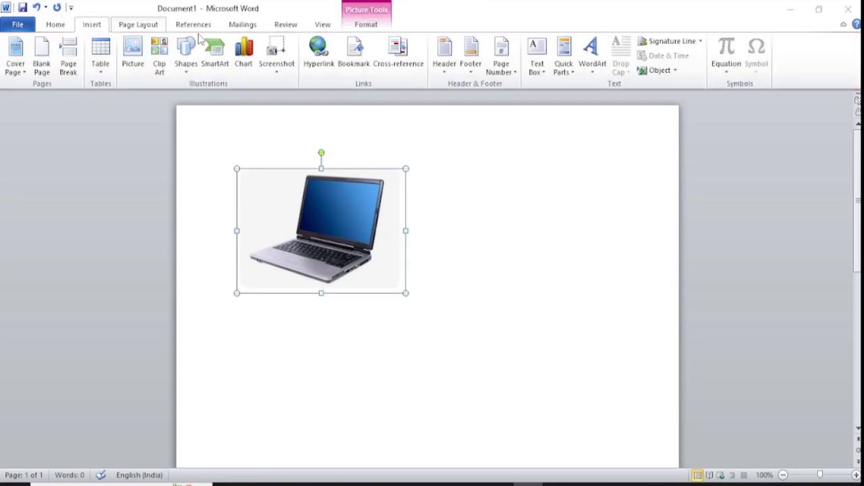